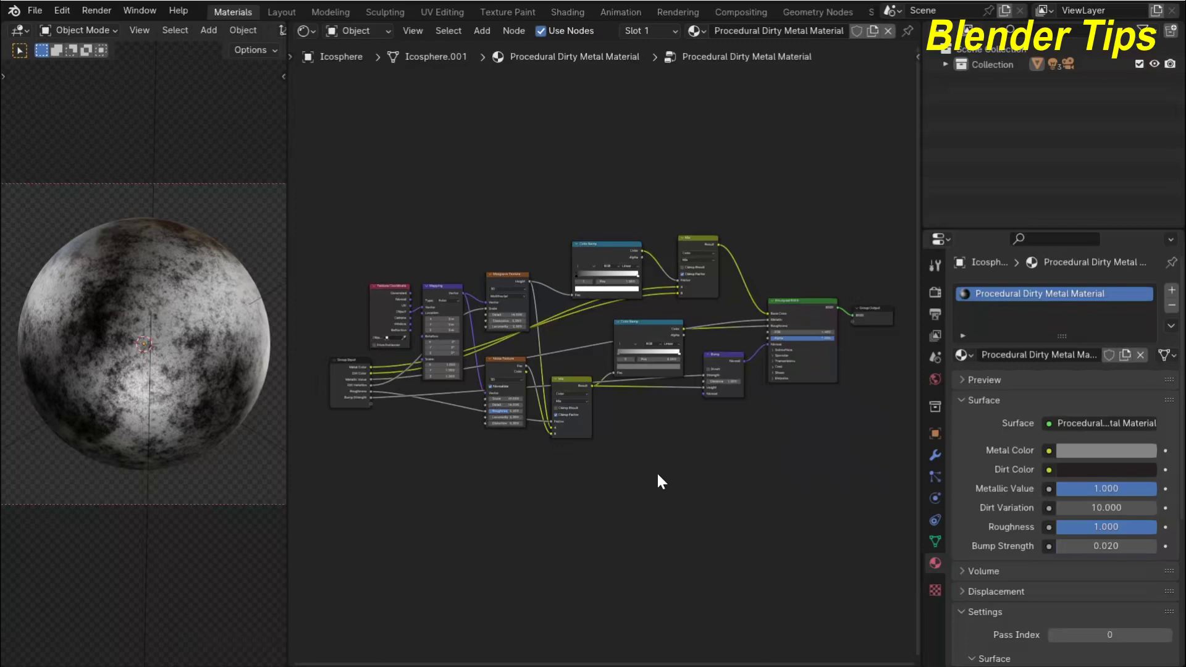
Exit the Procedural Dirty Metal Material node group back to the material's top level.
scroll(656, 467, "up", 2)
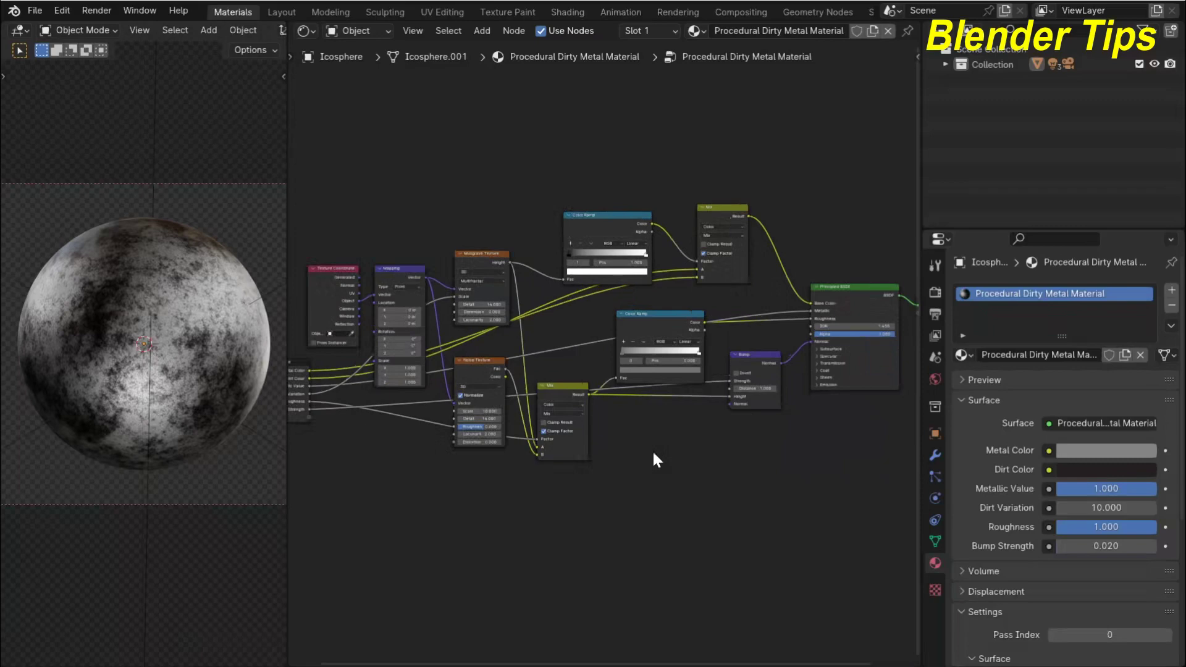
middle_click_drag(650, 450, 641, 438, "ctrl")
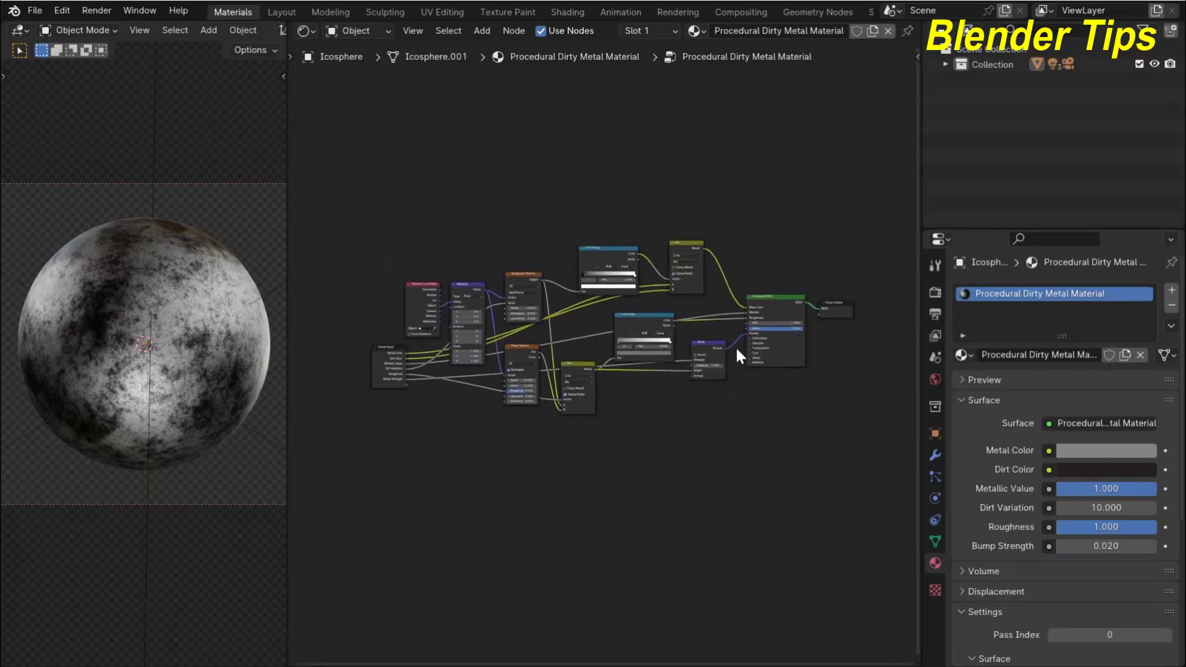
scroll(165, 357, "up", 3)
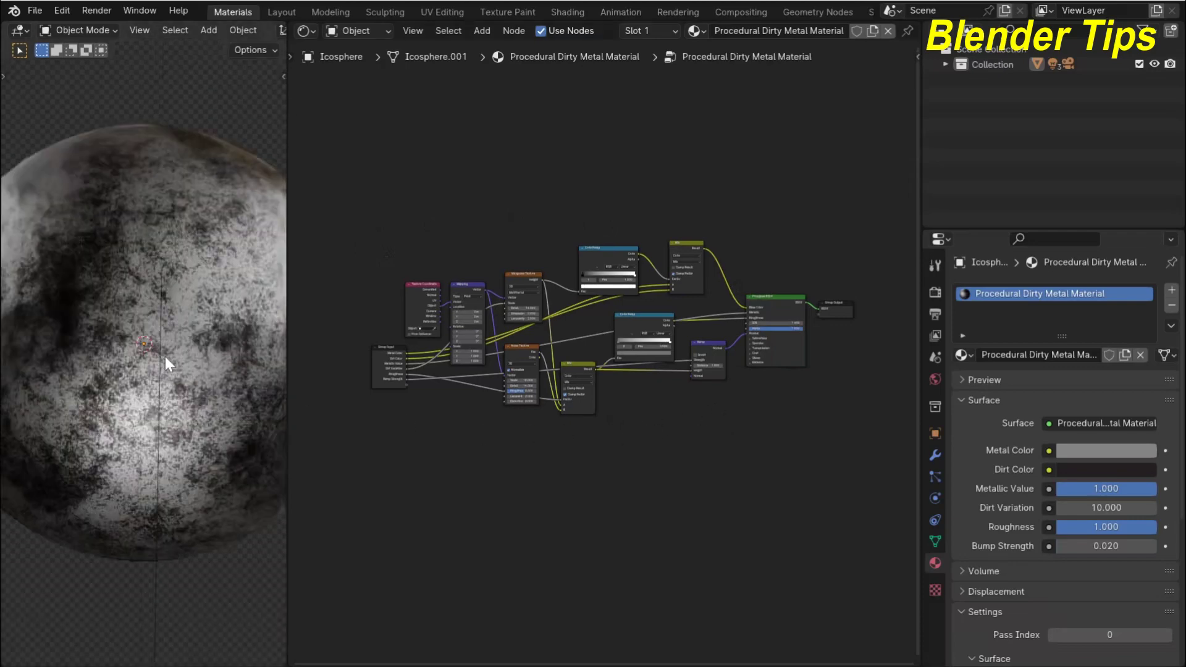
scroll(209, 342, "down", 2)
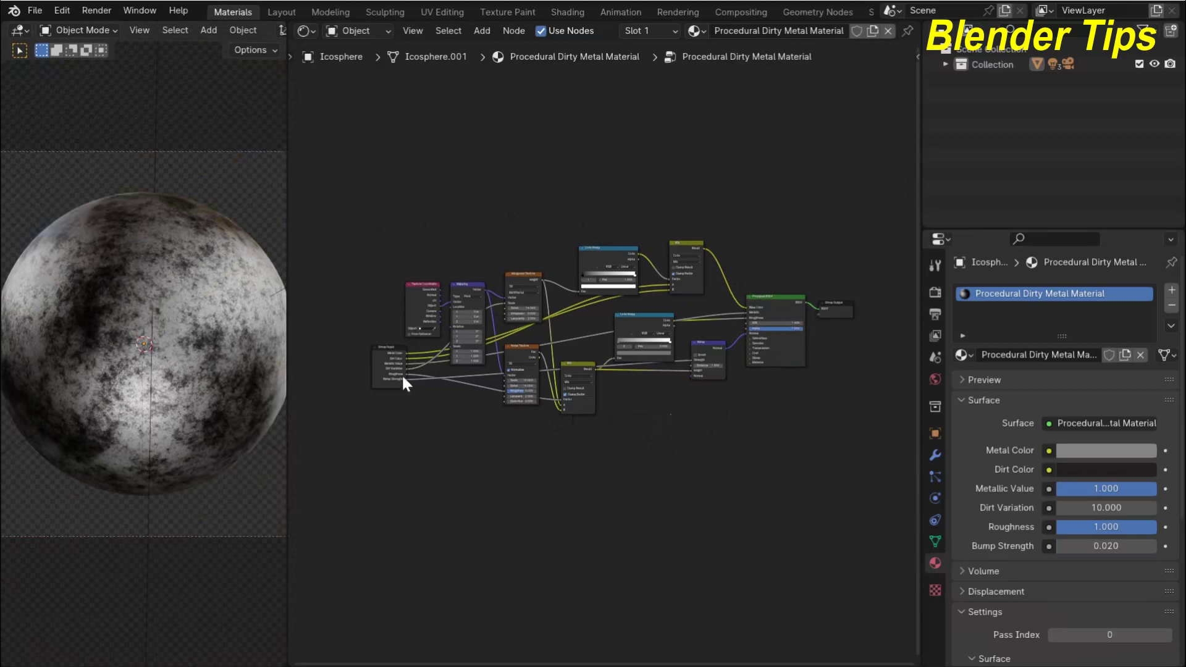
scroll(386, 370, "up", 3)
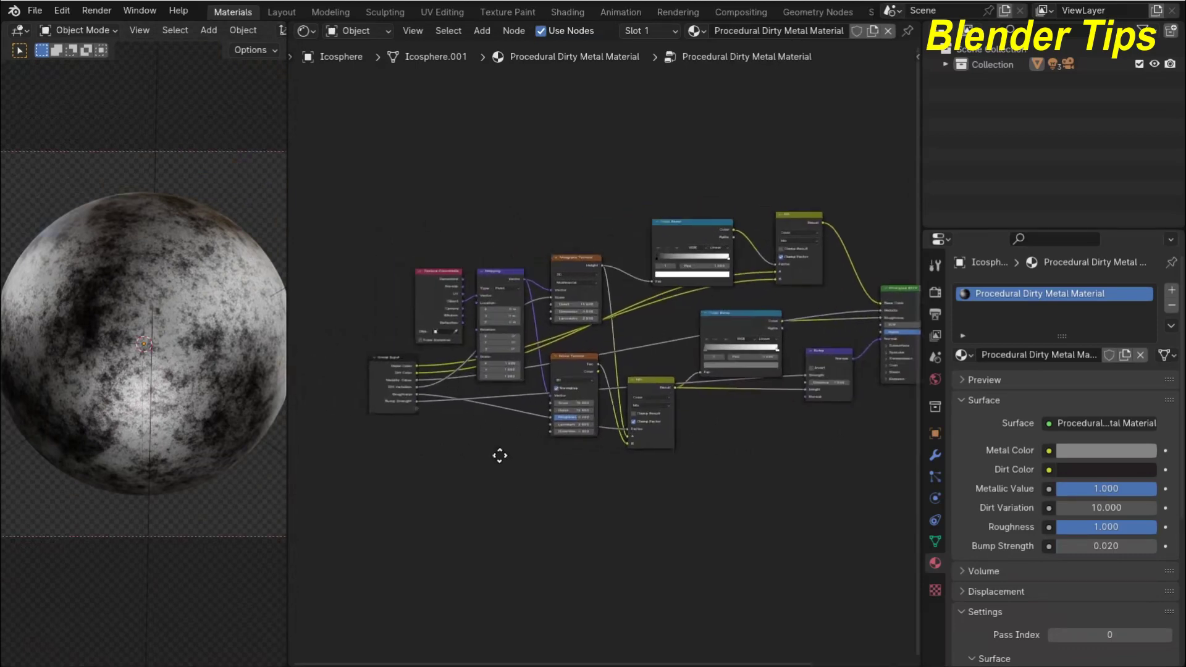
left_click(387, 380)
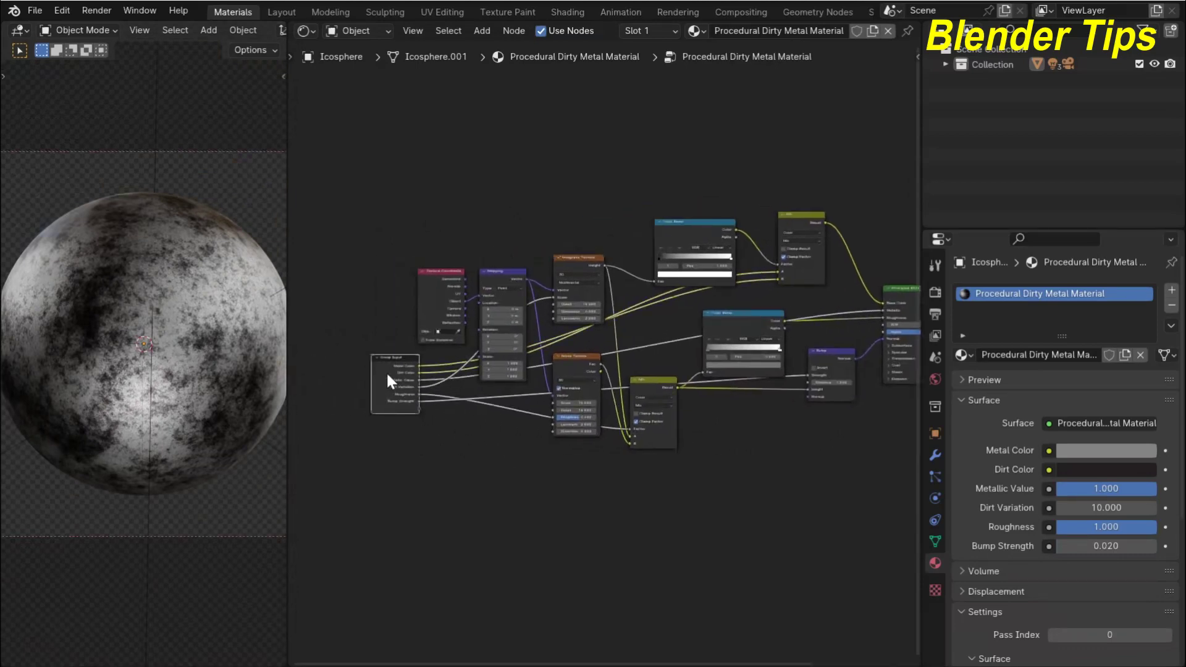
key("Tab")
scroll(412, 316, "up", 2)
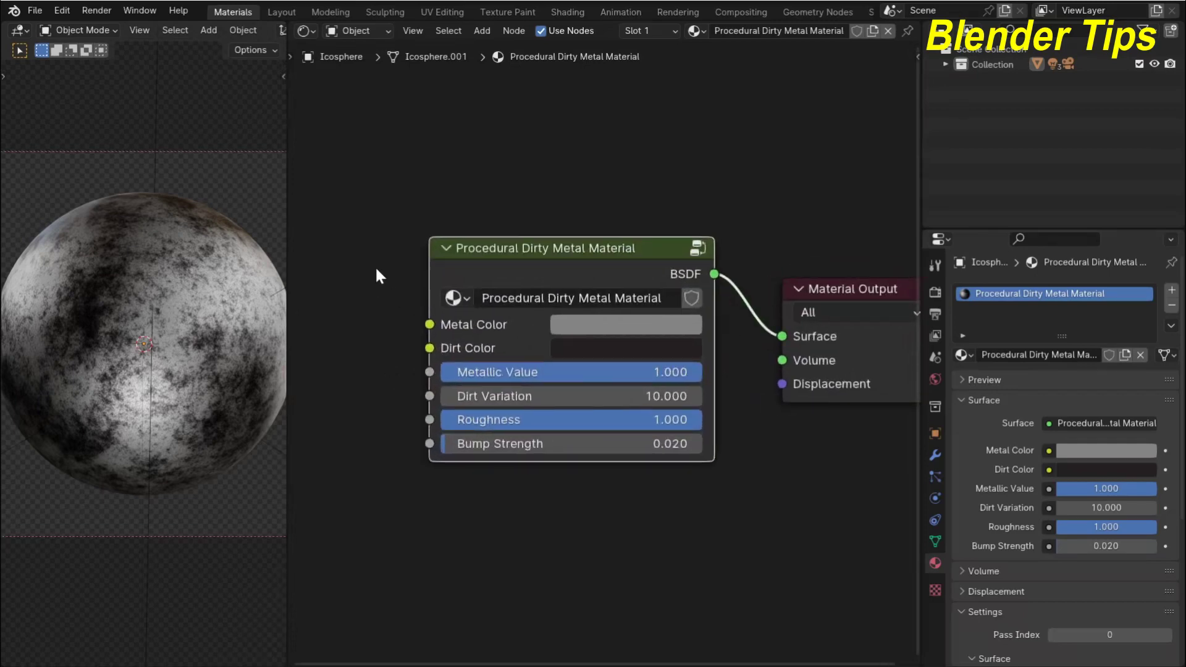
scroll(528, 318, "up", 1)
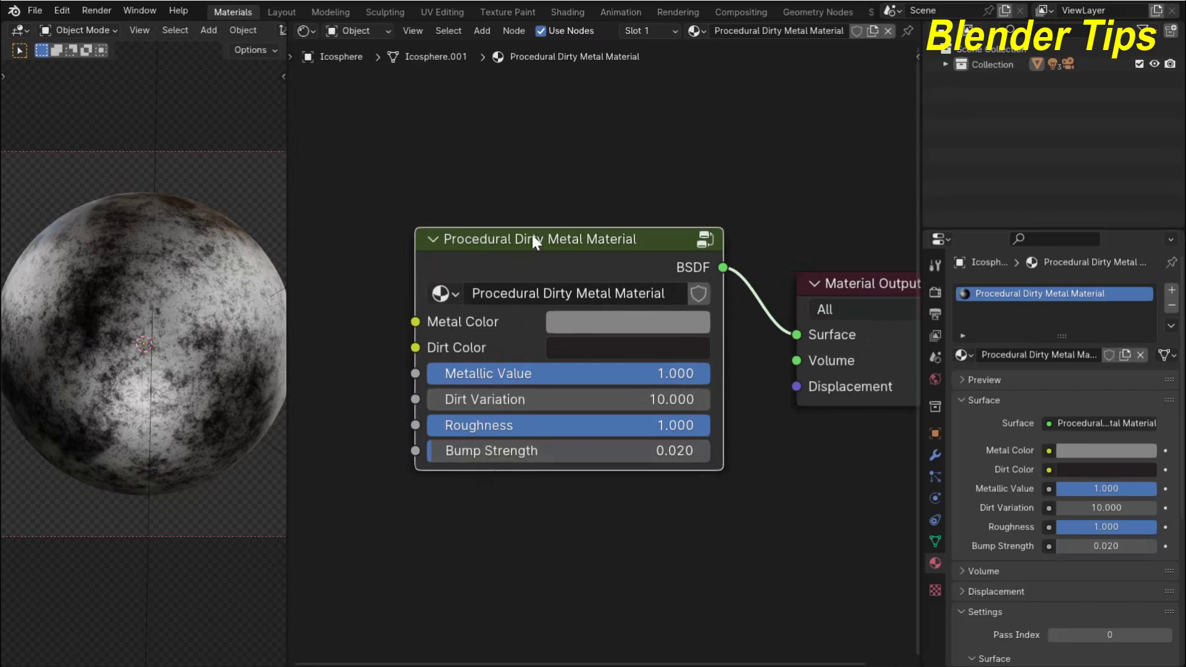
scroll(531, 234, "up", 1)
left_click(580, 318)
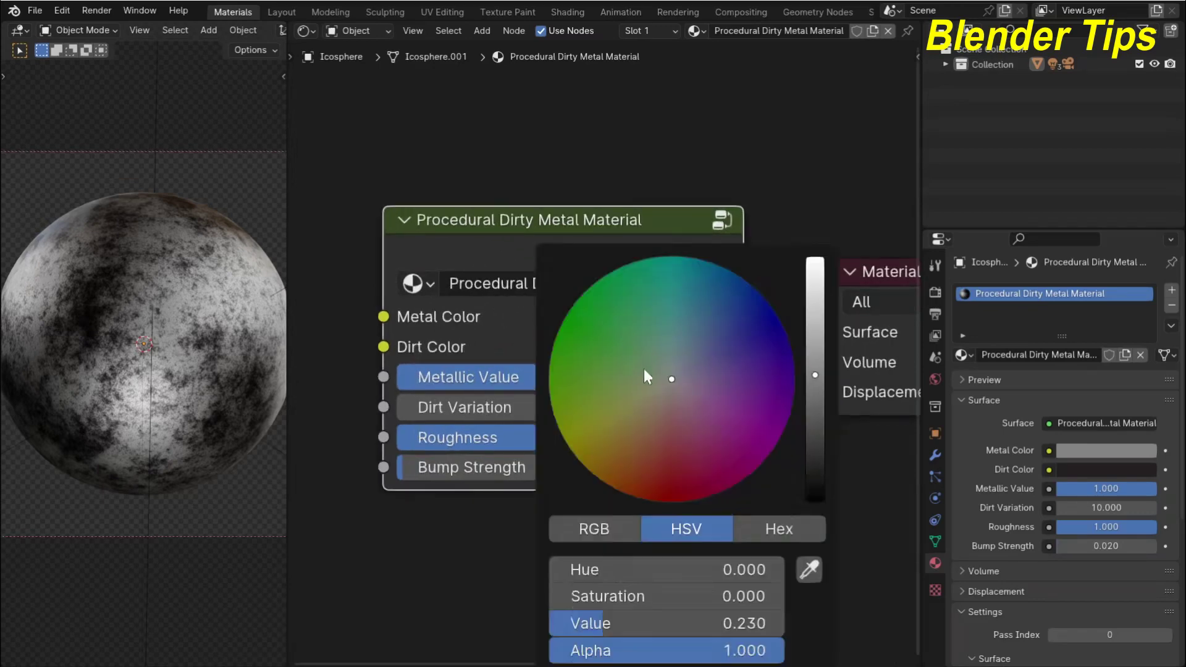
mouse_move(644, 369)
left_mouse_down()
mouse_move(656, 401)
mouse_move(627, 446)
left_mouse_up()
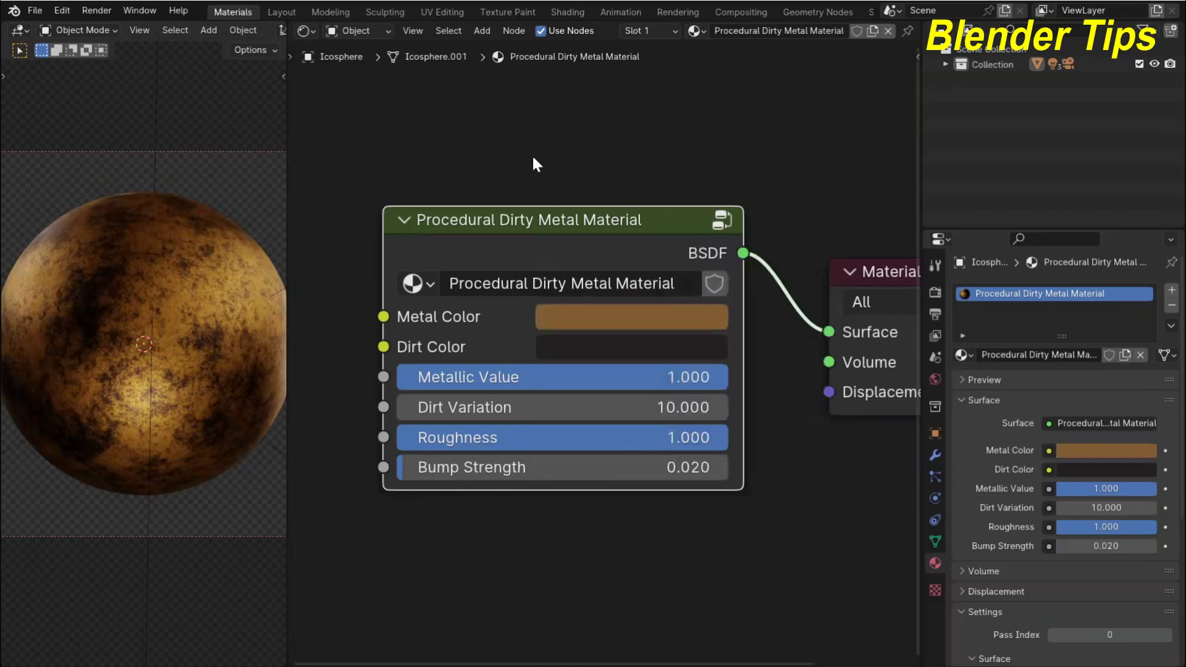
key("ctrl+z")
left_click(564, 345)
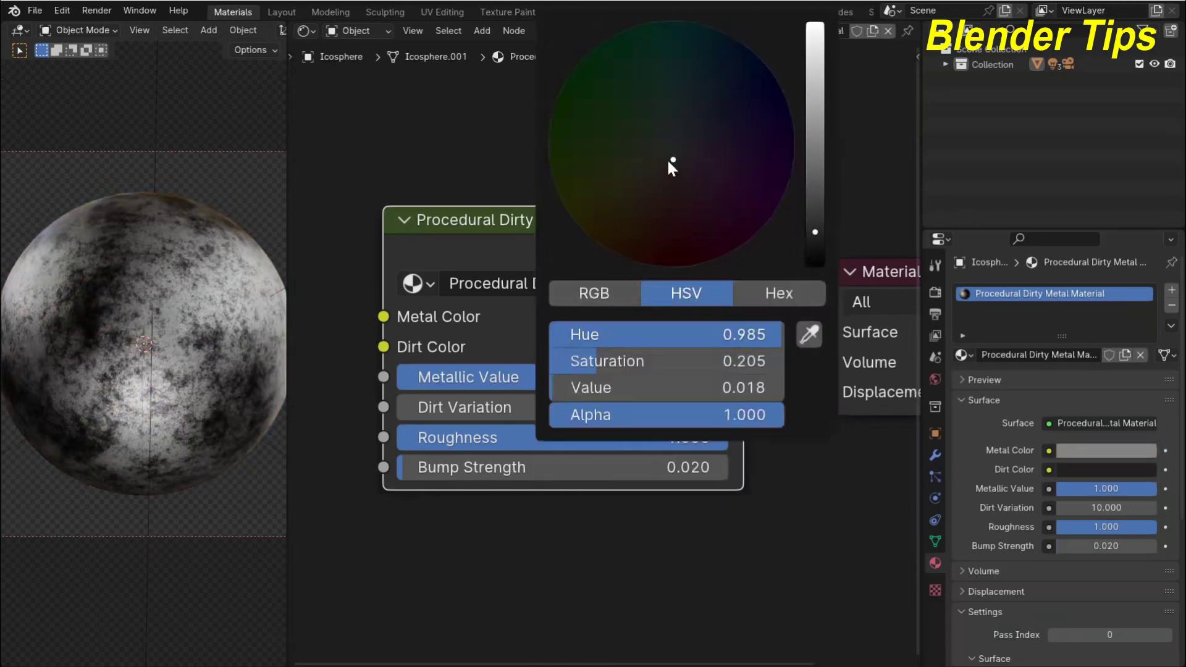
mouse_move(668, 162)
left_mouse_down()
mouse_move(643, 137)
mouse_move(564, 114)
mouse_move(583, 113)
mouse_move(608, 171)
mouse_move(665, 219)
mouse_move(665, 183)
left_mouse_up()
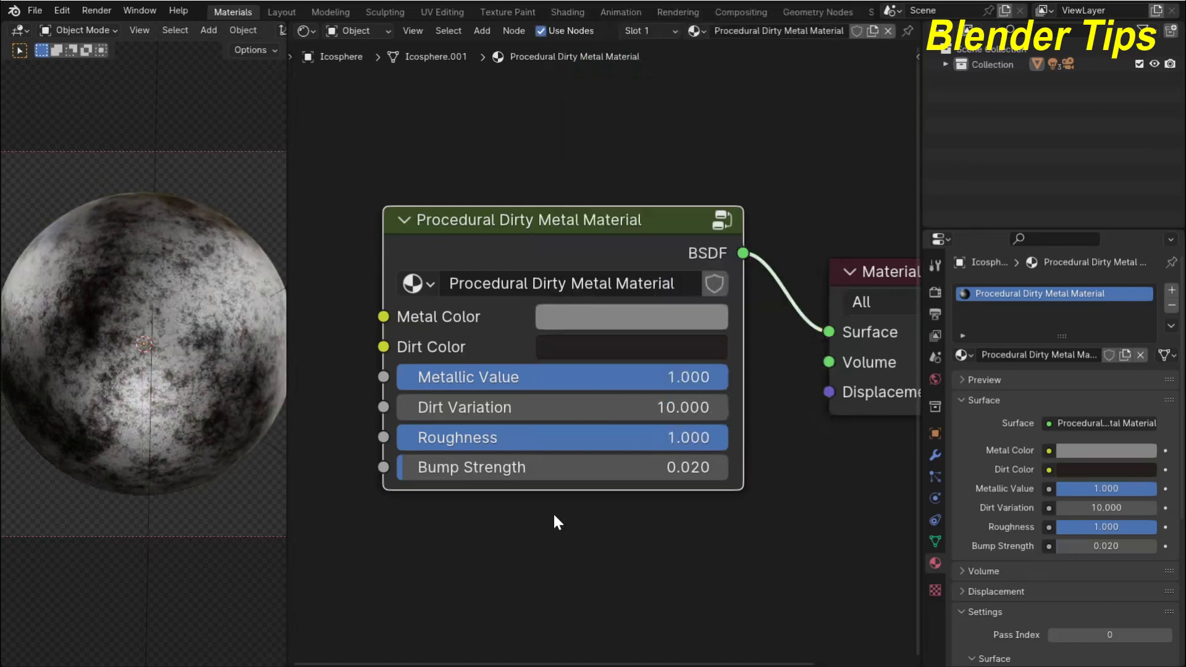
scroll(554, 513, "up", 1)
Try the Metallic, Dirt Variation and Roughness sliders, undoing the Dirt Variation change.
left_click_drag(647, 388, 411, 388)
left_click_drag(512, 381, 748, 381)
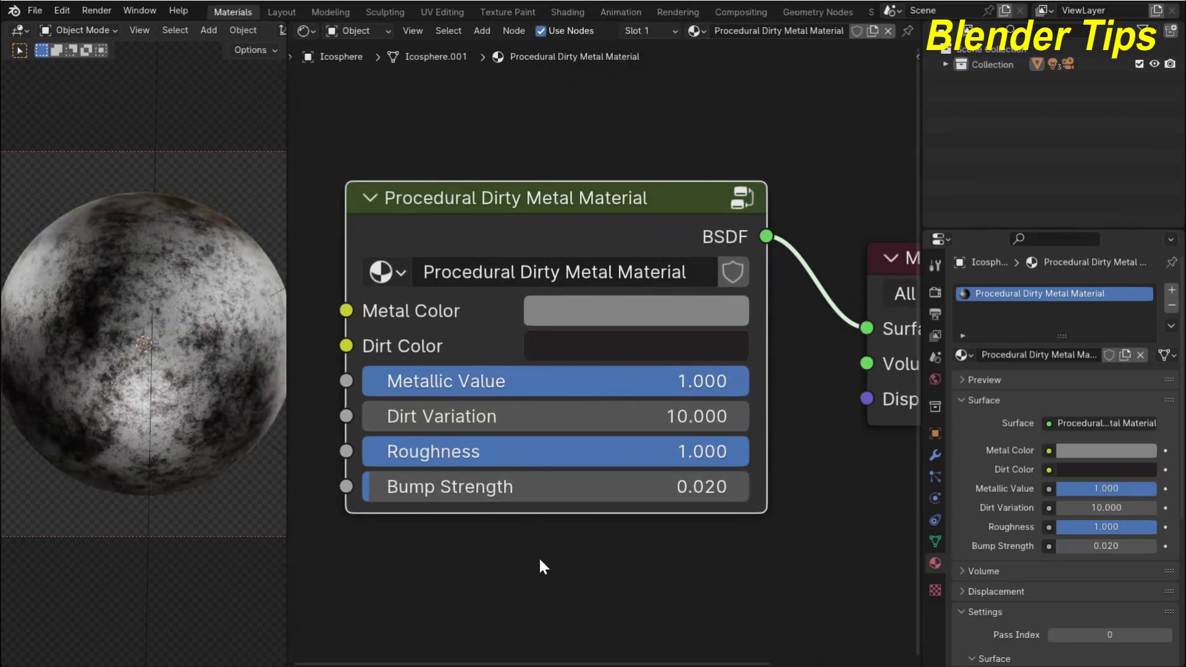
middle_click_drag(540, 564, 574, 521)
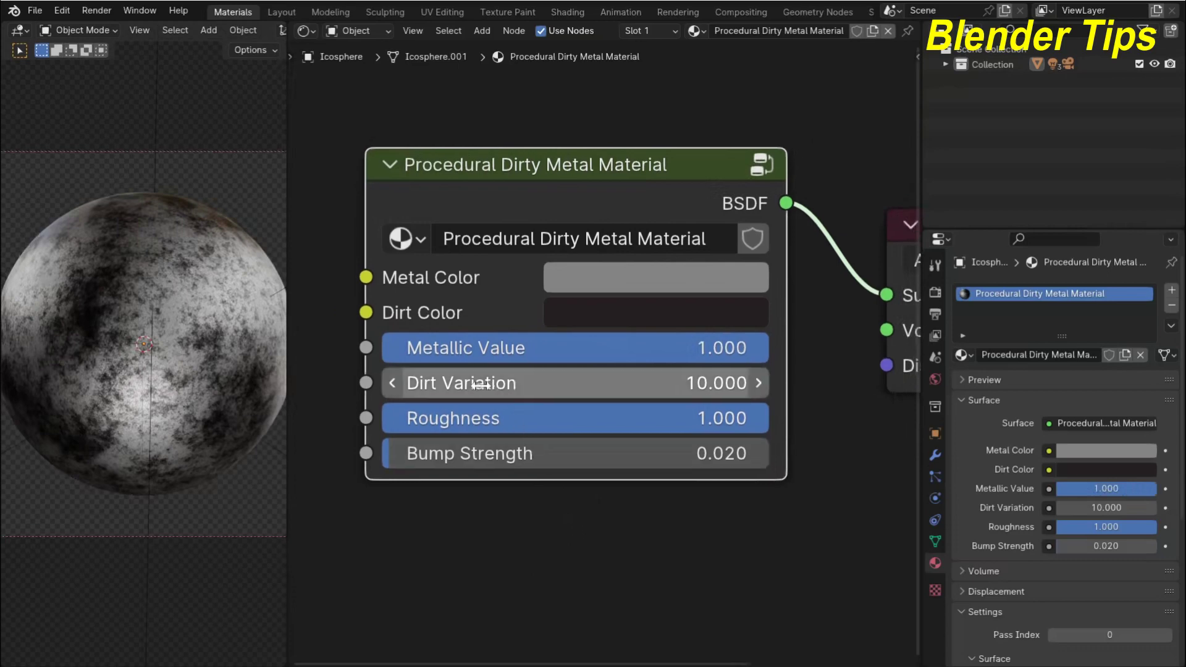
left_click_drag(467, 384, 507, 385)
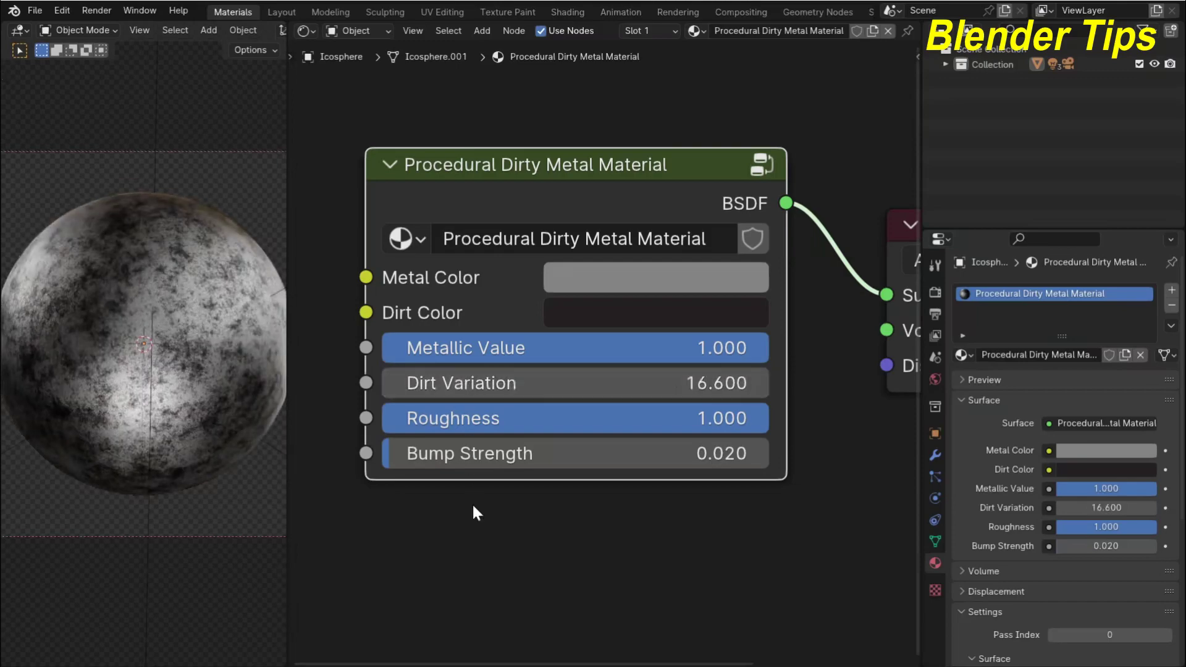
key("ctrl+z")
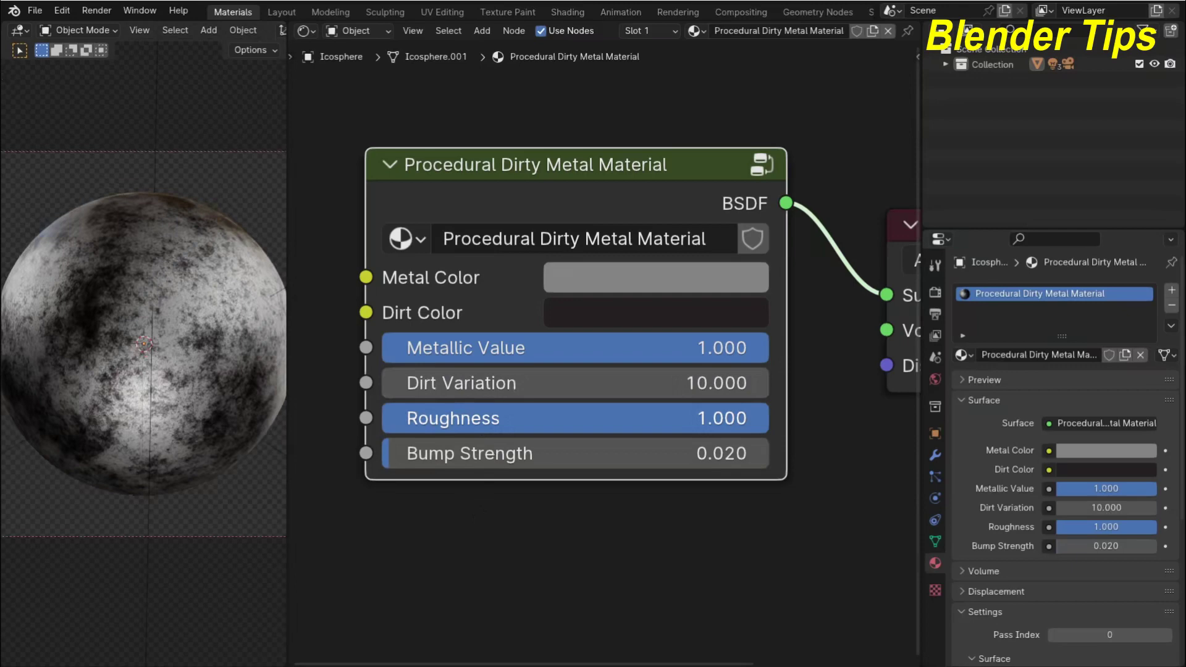
left_click_drag(734, 418, 769, 418)
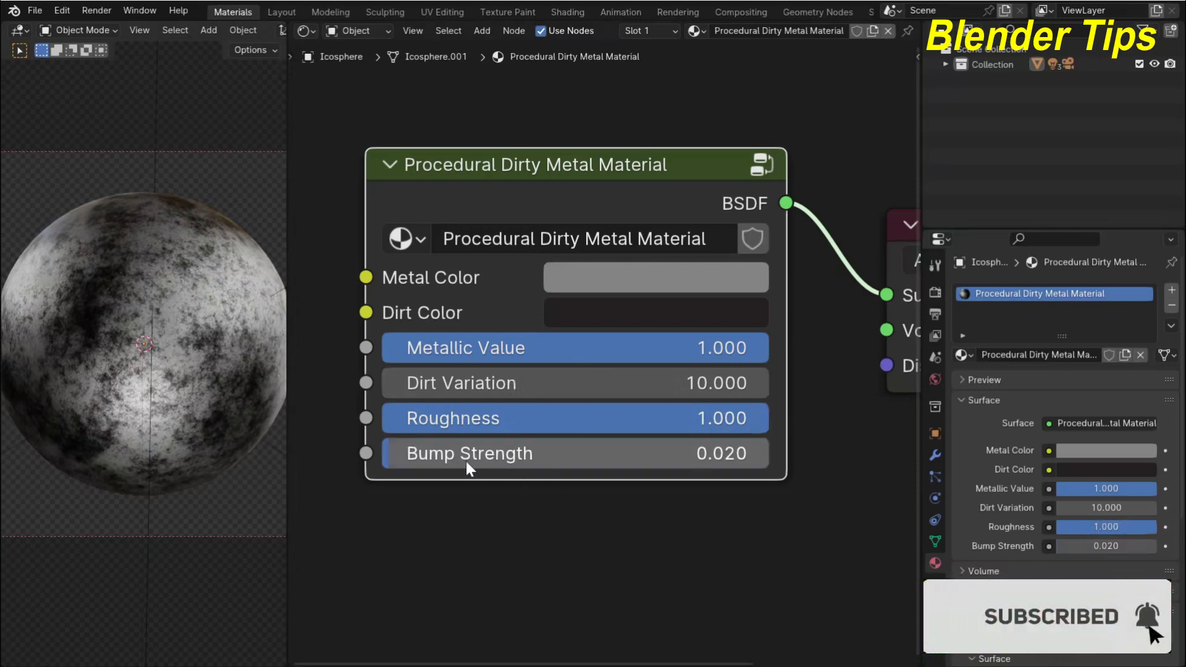
Zoom out and recentre the two nodes in the node editor.
scroll(572, 488, "down", 2)
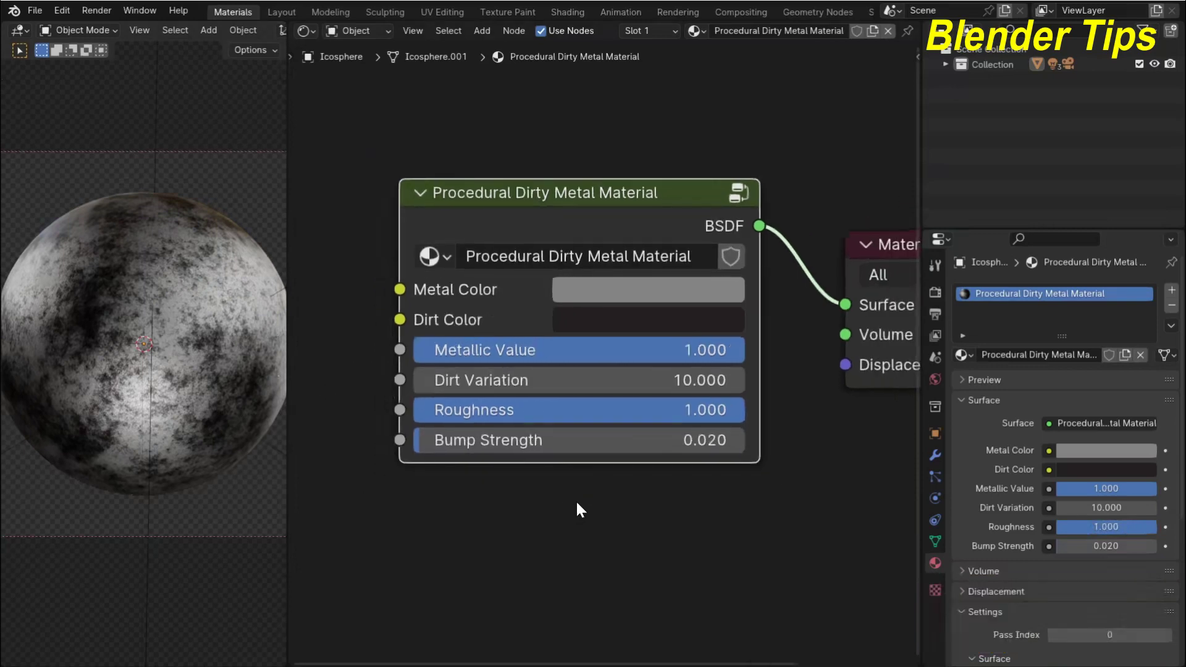
scroll(578, 510, "down", 1)
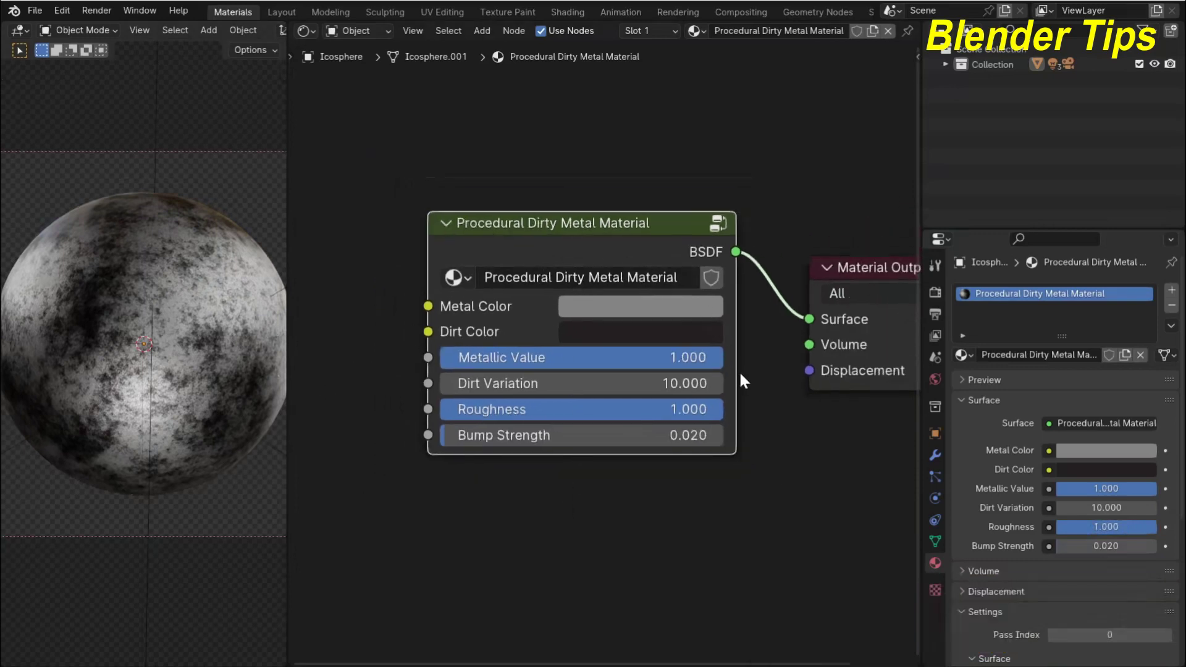
middle_click_drag(765, 365, 730, 354, "ctrl")
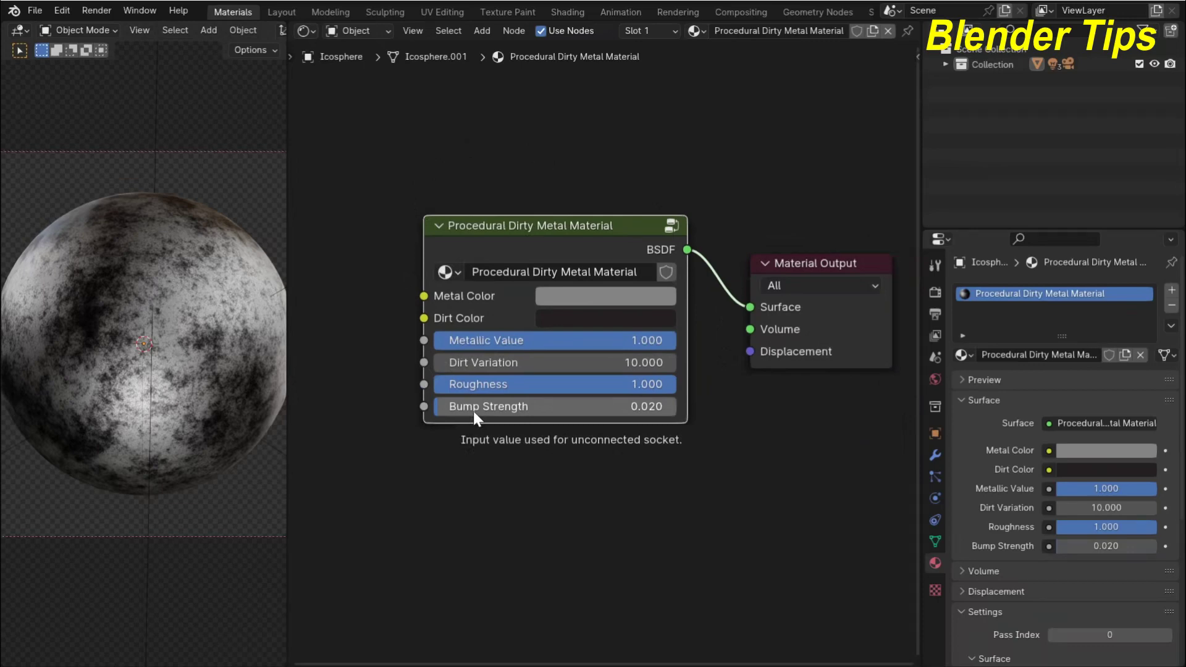
scroll(506, 167, "down", 2)
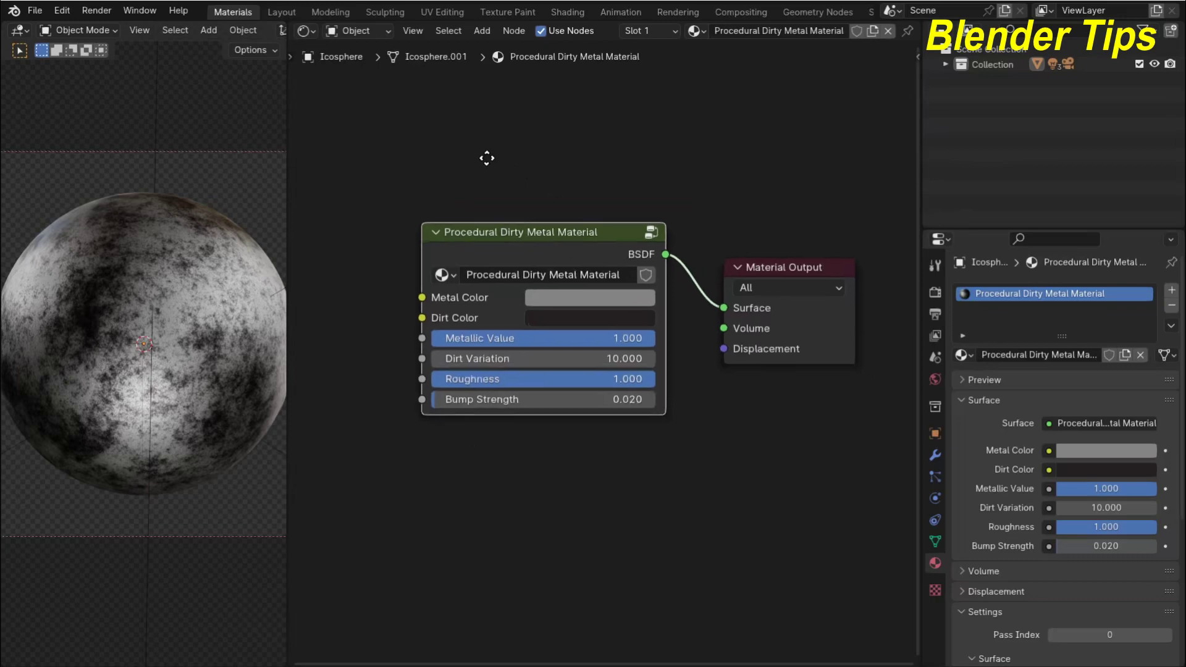
middle_click_drag(458, 165, 470, 150)
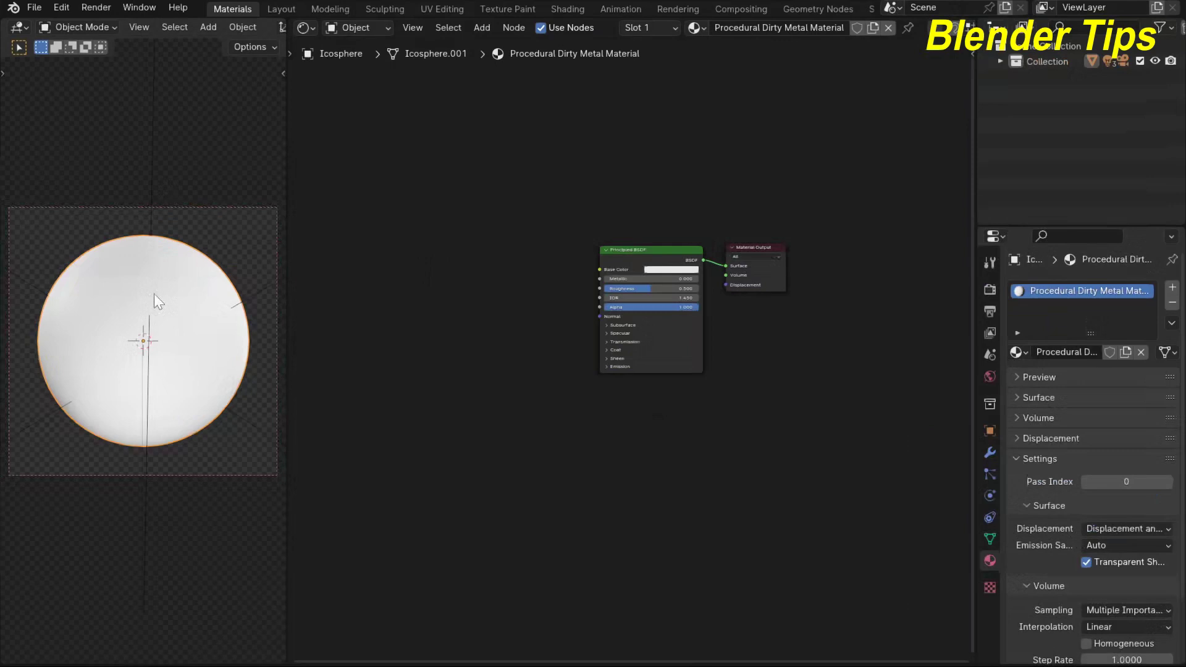
scroll(155, 295, "up", 2)
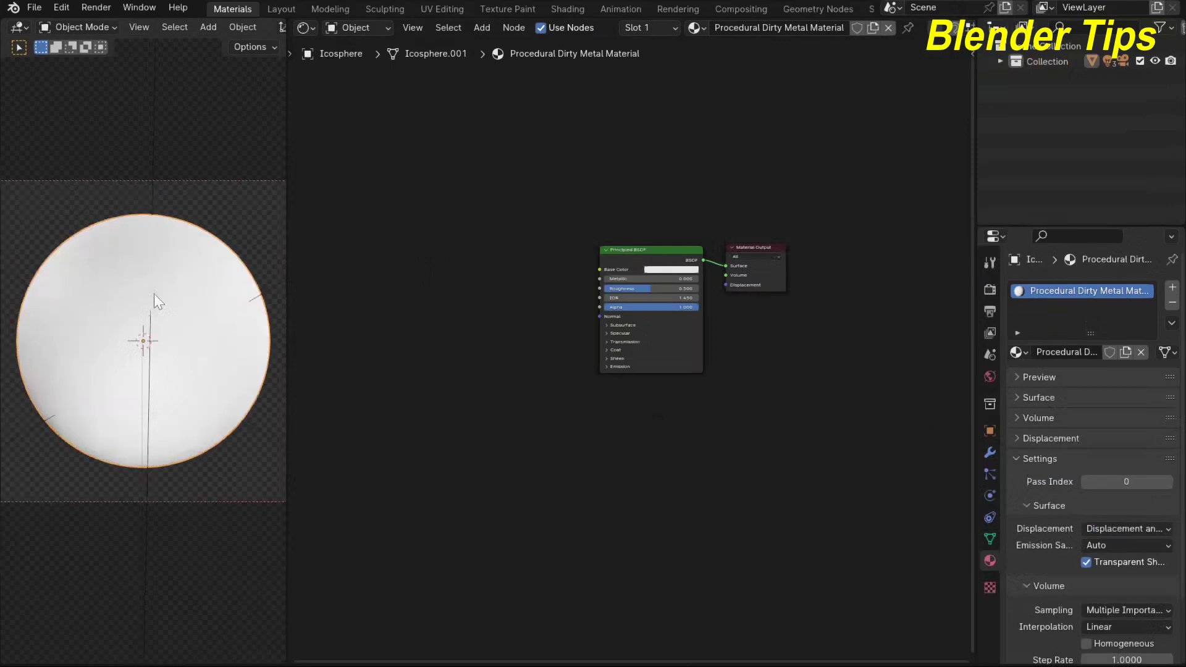
scroll(154, 278, "down", 2)
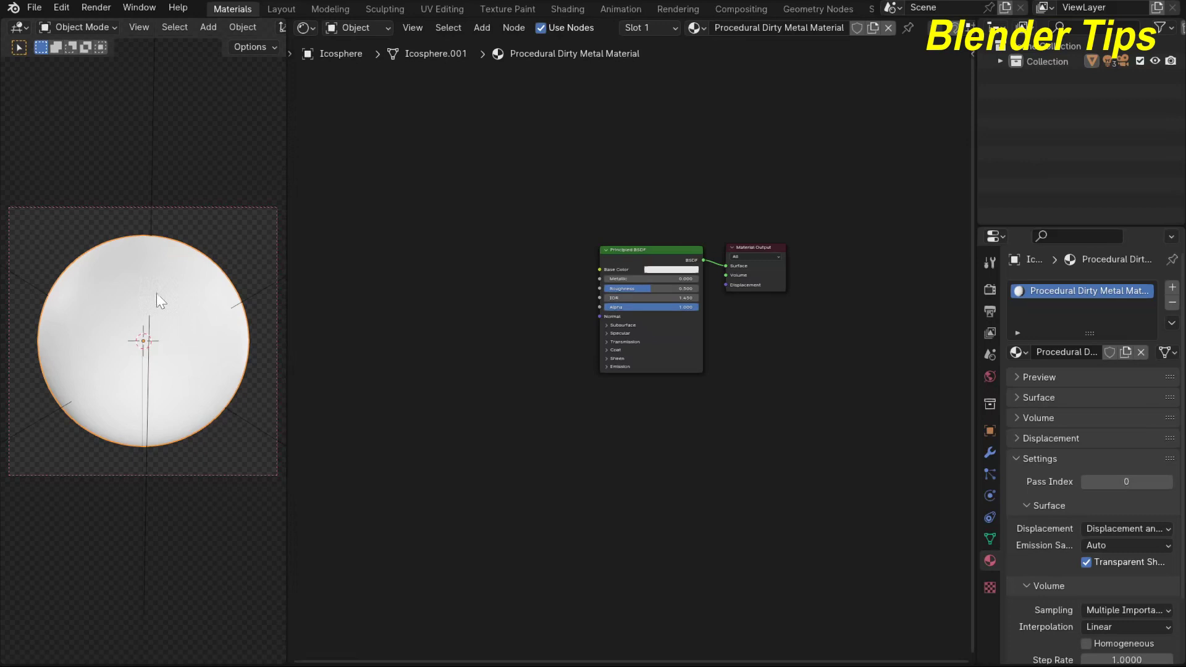
key("Tab")
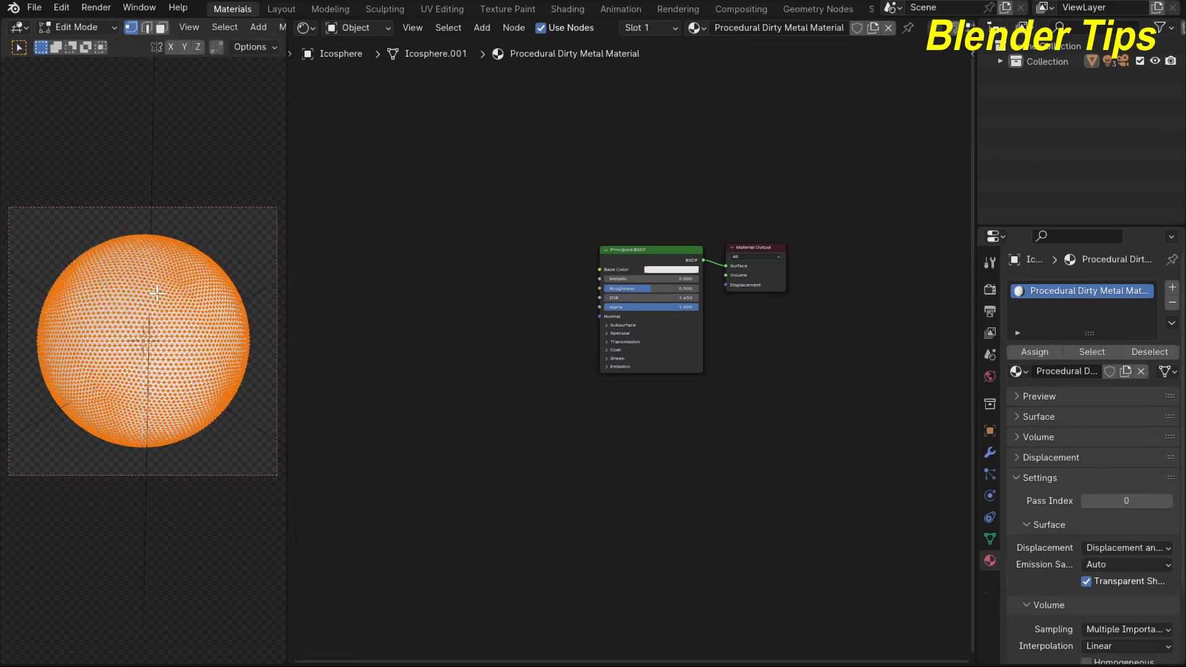
key("Tab")
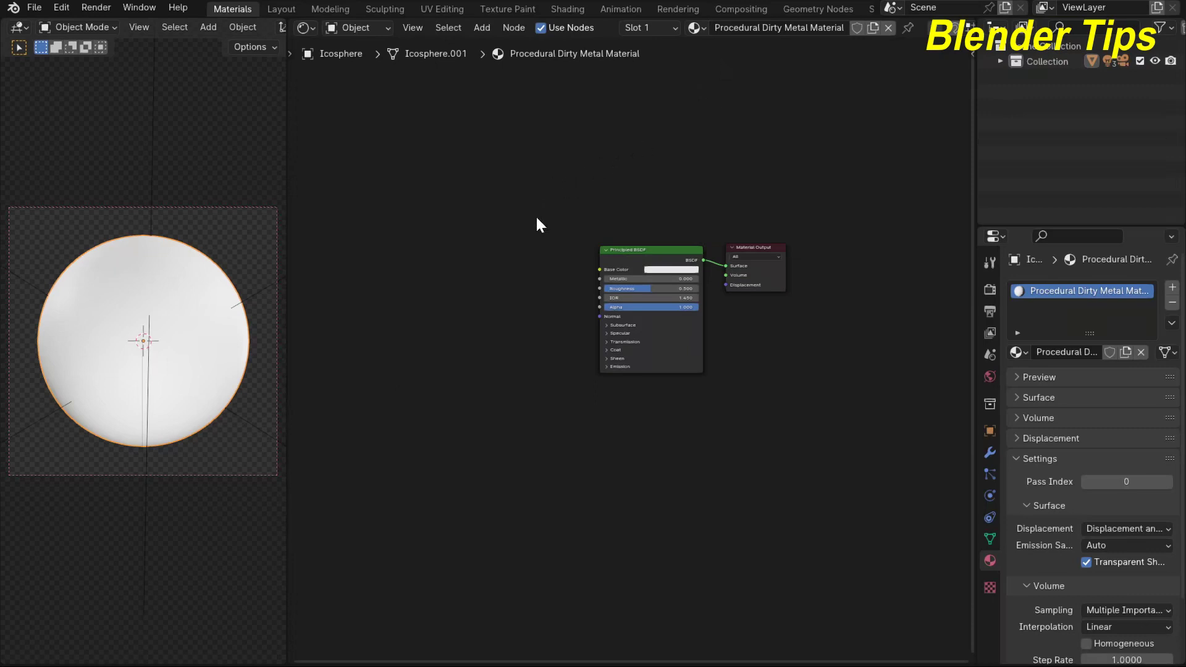
middle_click_drag(536, 215, 515, 250, "ctrl")
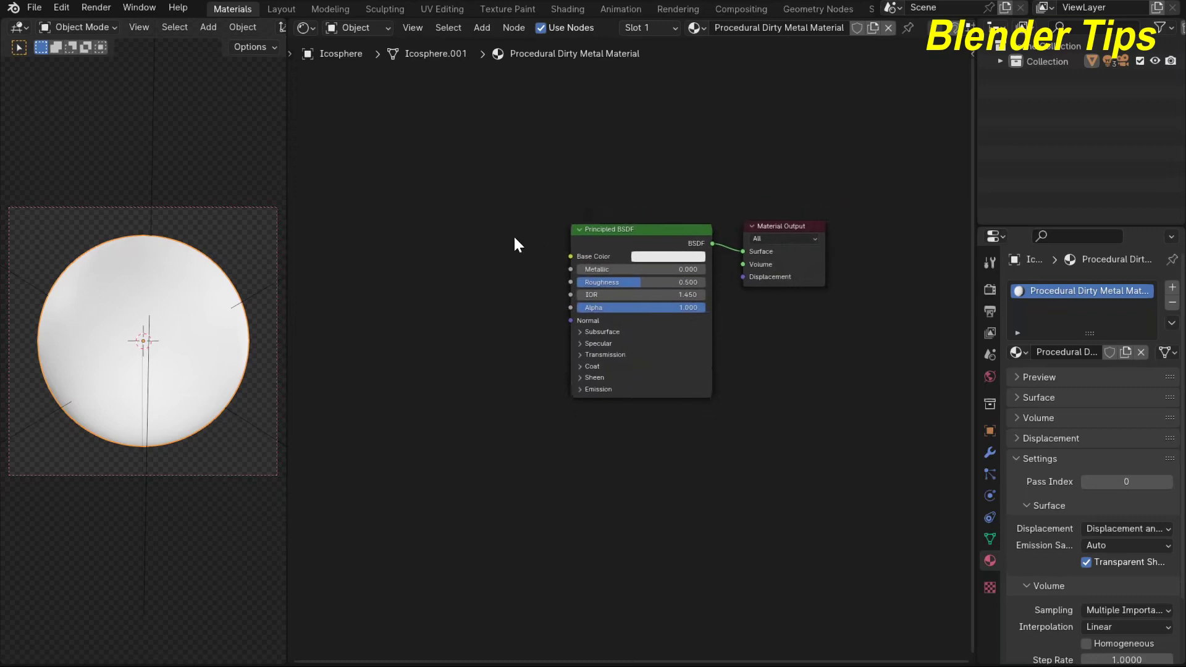
middle_click_drag(515, 239, 501, 279, "ctrl")
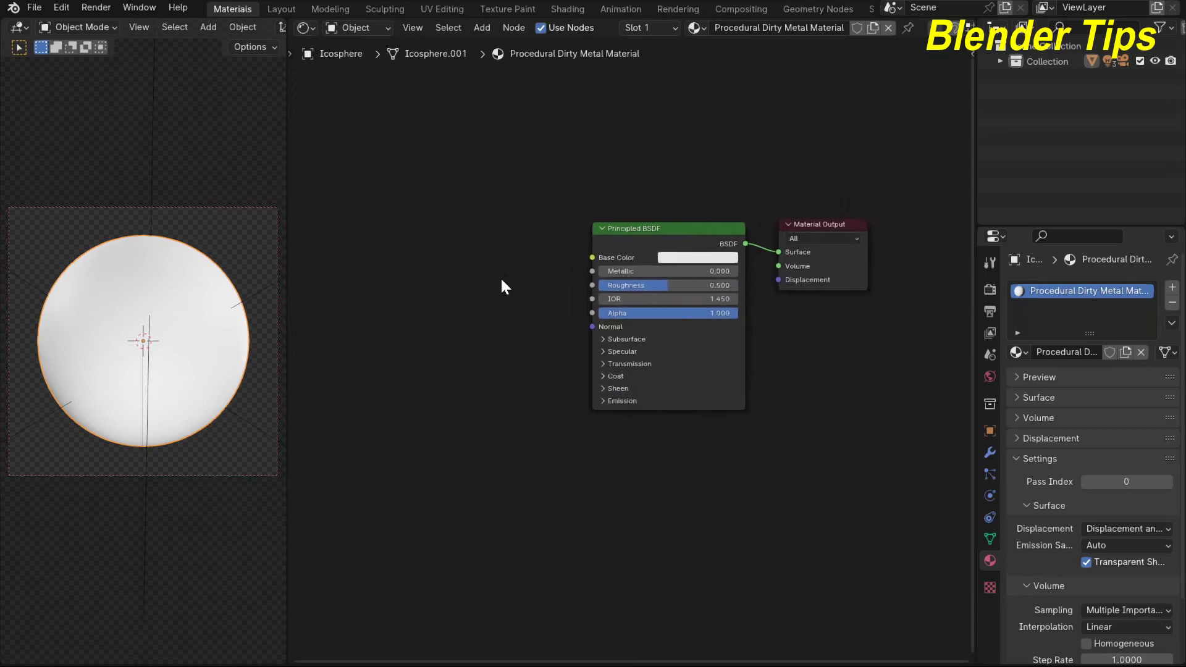
Add a Musgrave Texture node to the left of the Principled BSDF.
key("shift+a")
left_click(455, 344)
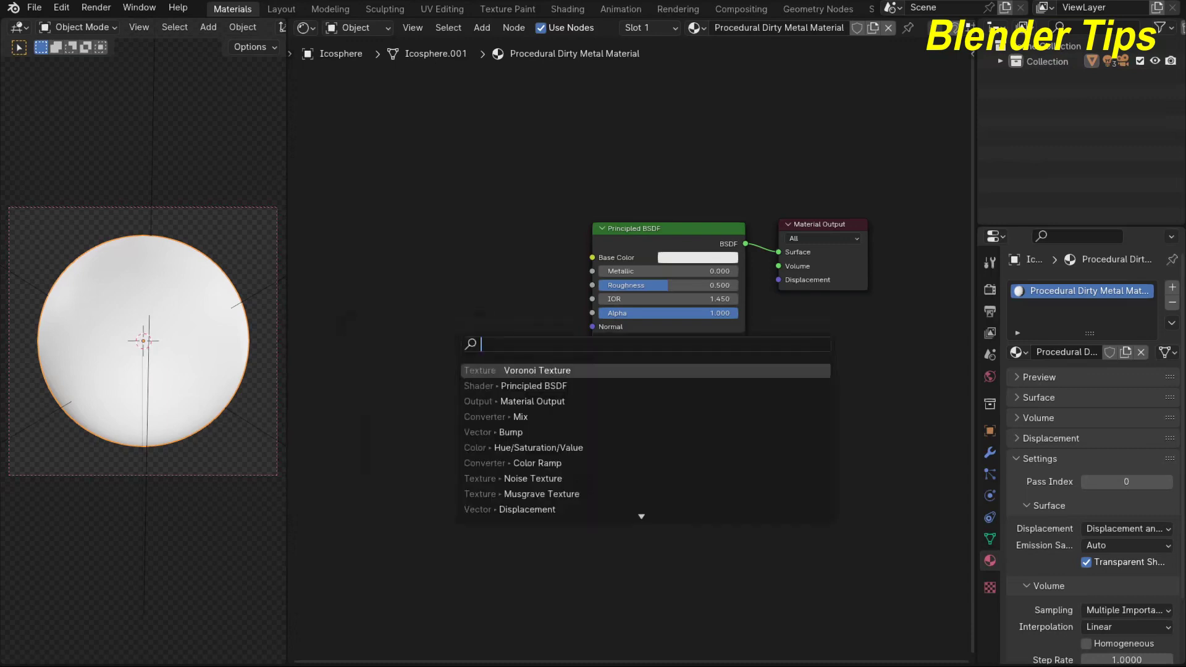
type("mu")
key("Down")
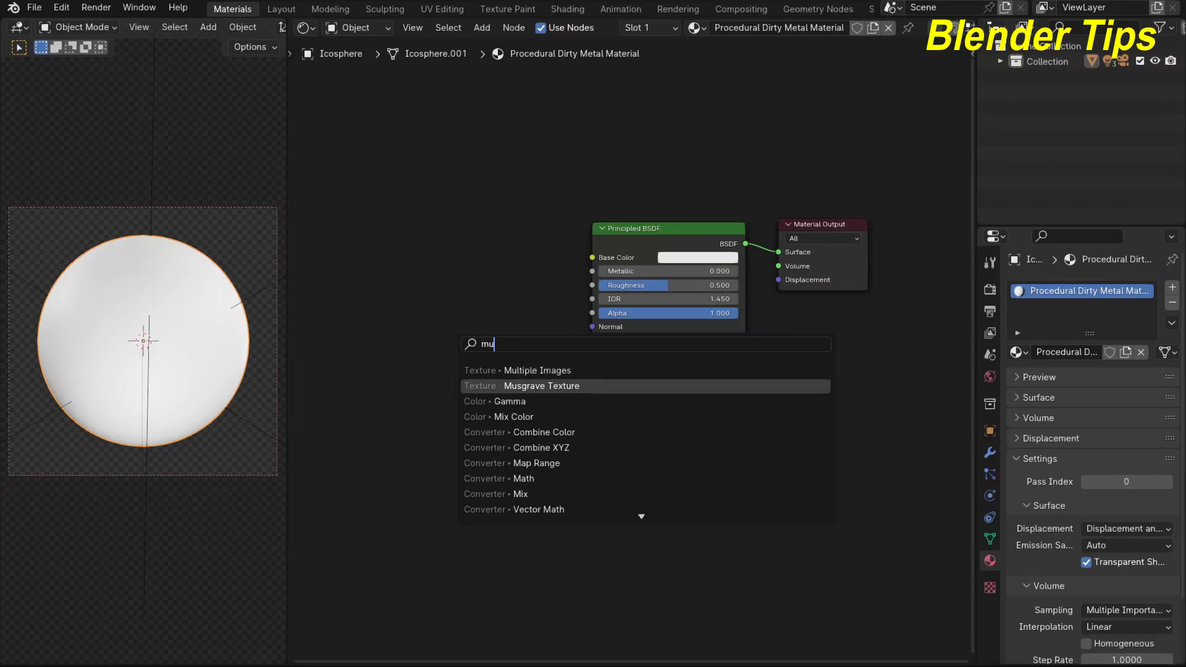
key("Return")
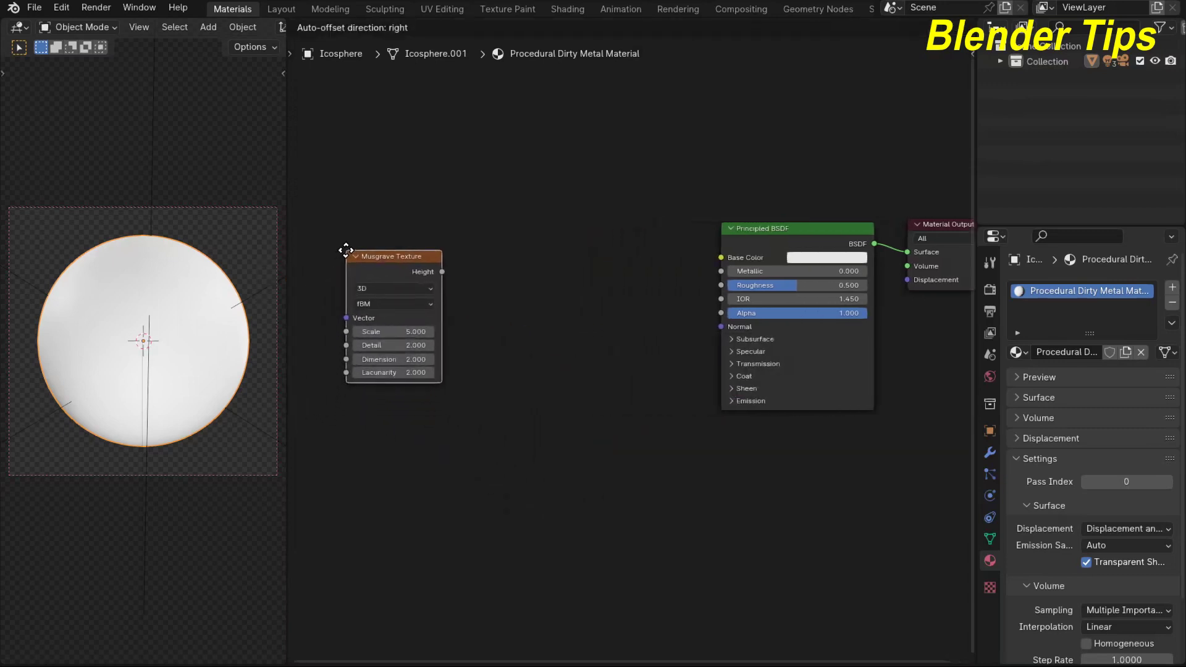
left_click(346, 256)
scroll(460, 404, "down", 1)
middle_click_drag(469, 408, 472, 407)
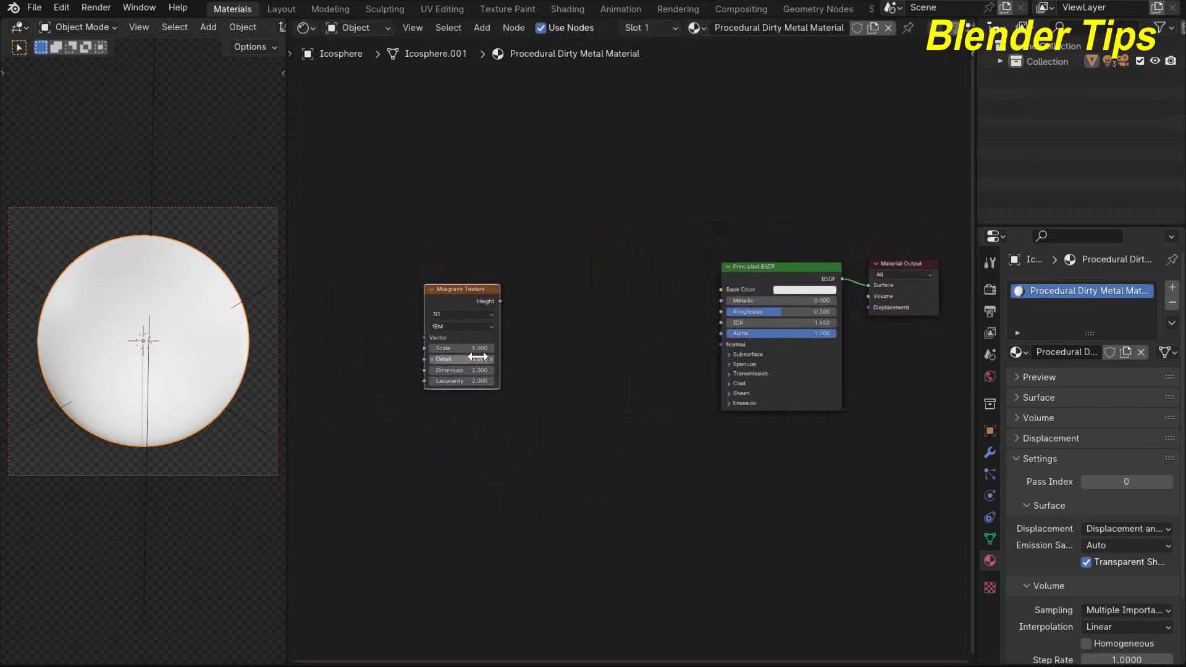
Add Texture Coordinate and Mapping nodes, feeding Object coordinates into the Mapping Vector.
key("ctrl+t")
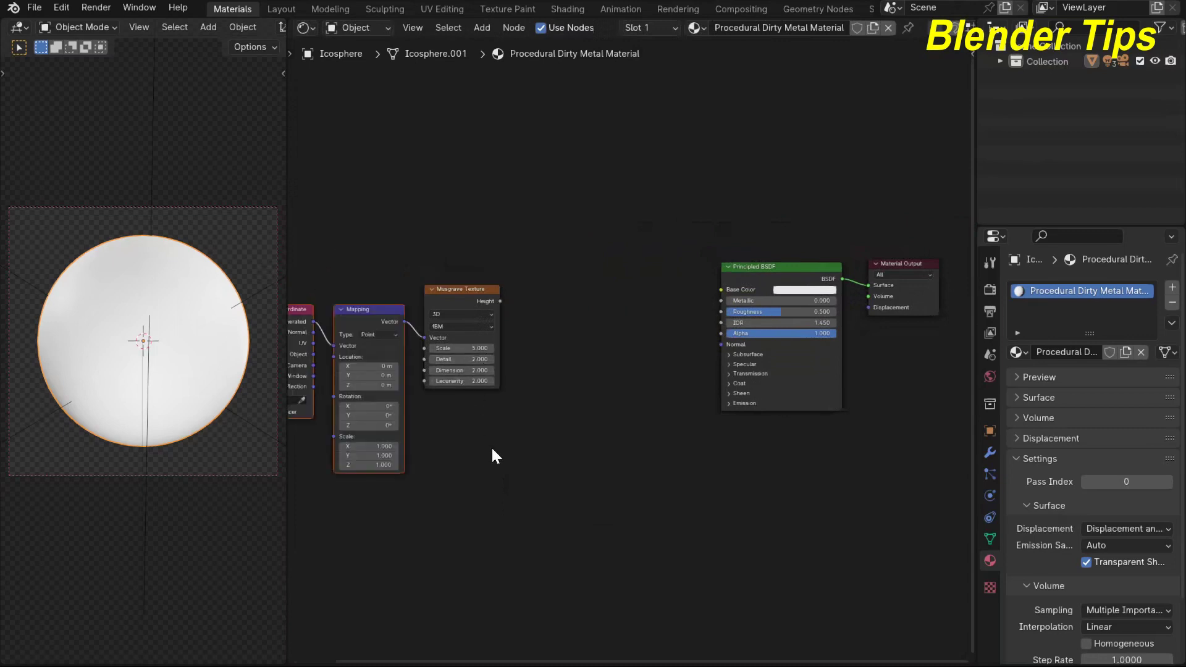
middle_click_drag(493, 456, 584, 476)
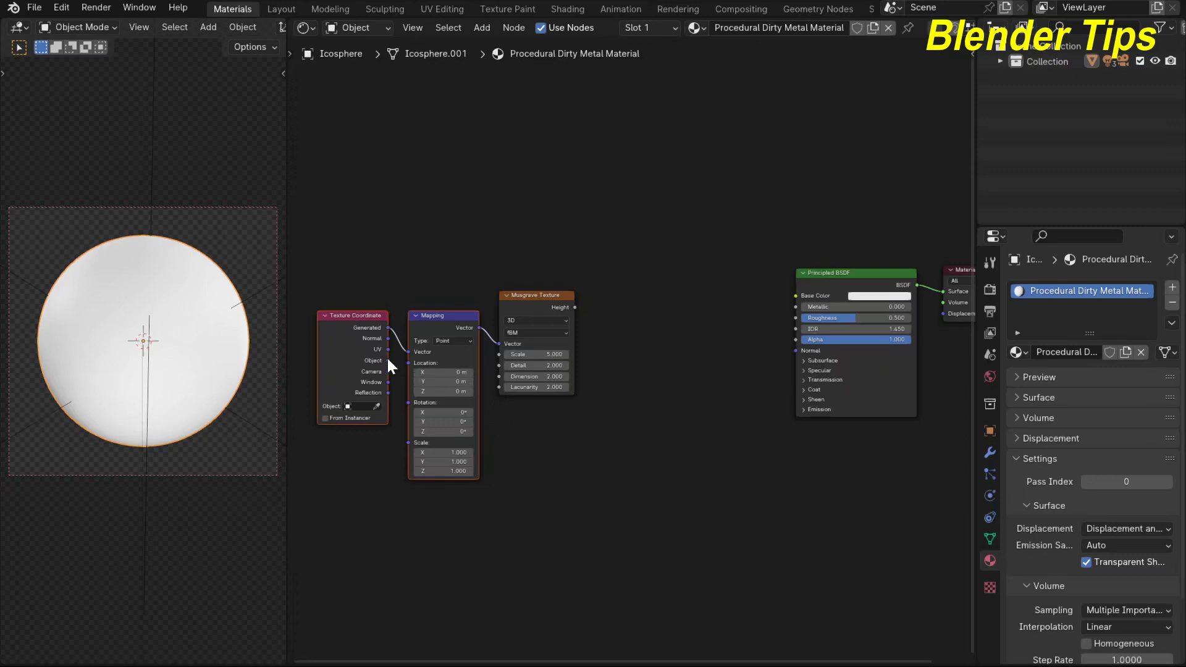
left_click_drag(406, 351, 407, 352)
scroll(613, 397, "up", 1)
scroll(651, 407, "down", 1)
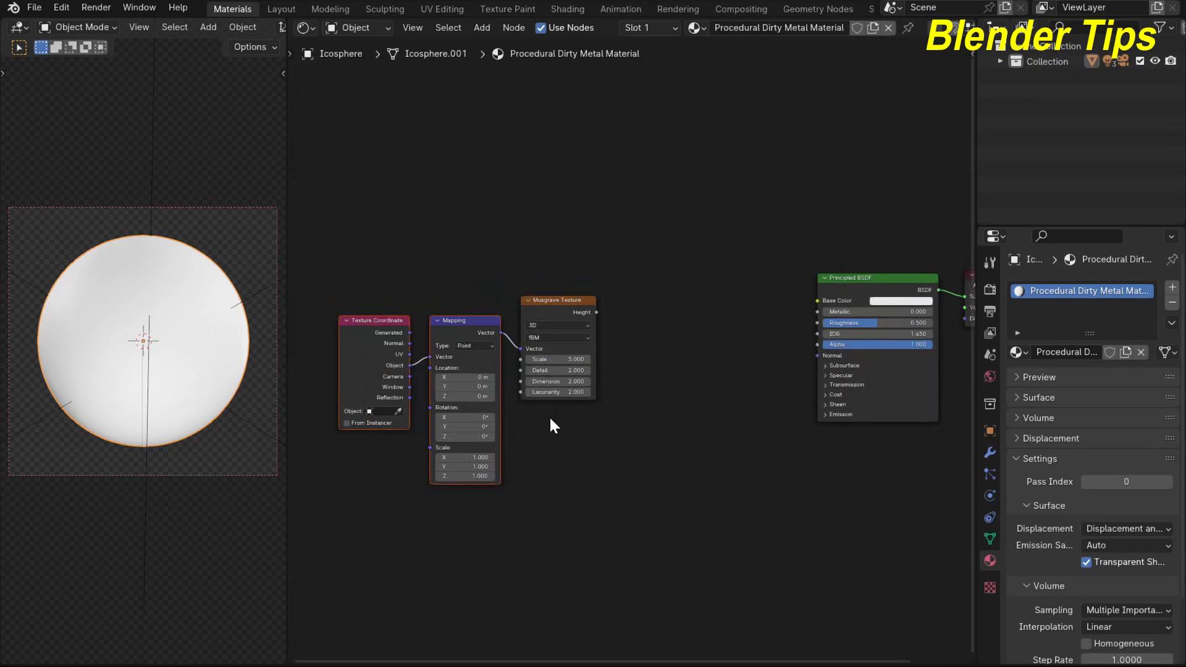
left_click(55, 11)
left_click(90, 215)
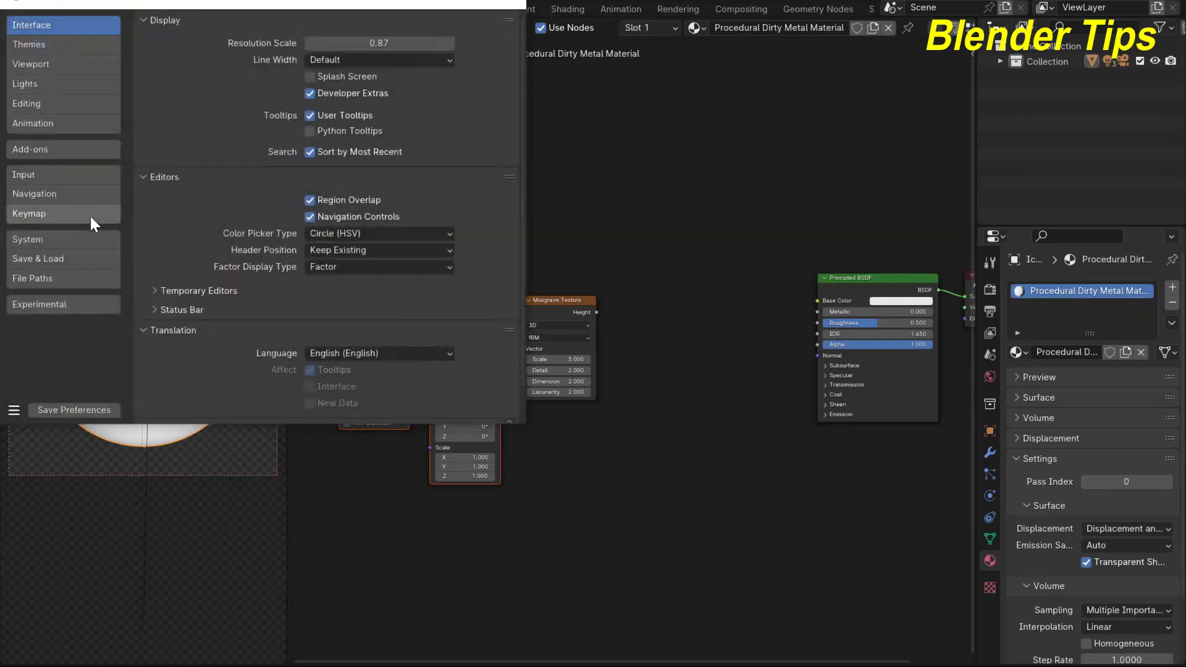
left_click(43, 151)
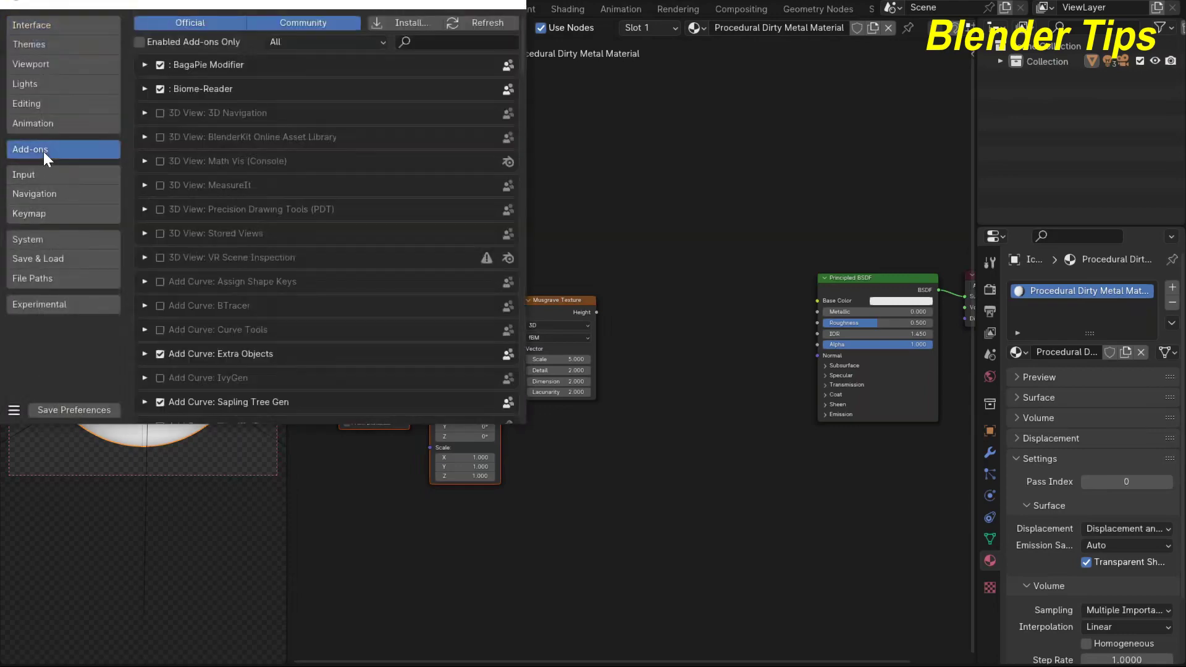
left_click(436, 42)
type("node")
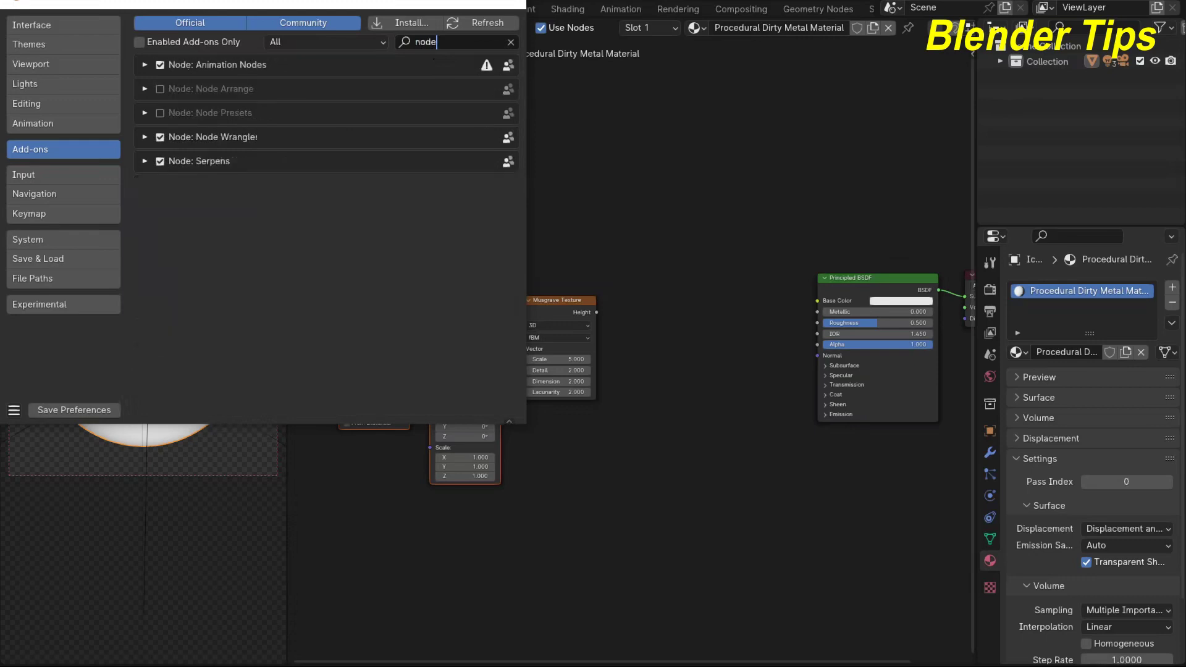
left_click(513, 5)
scroll(565, 371, "down", 2)
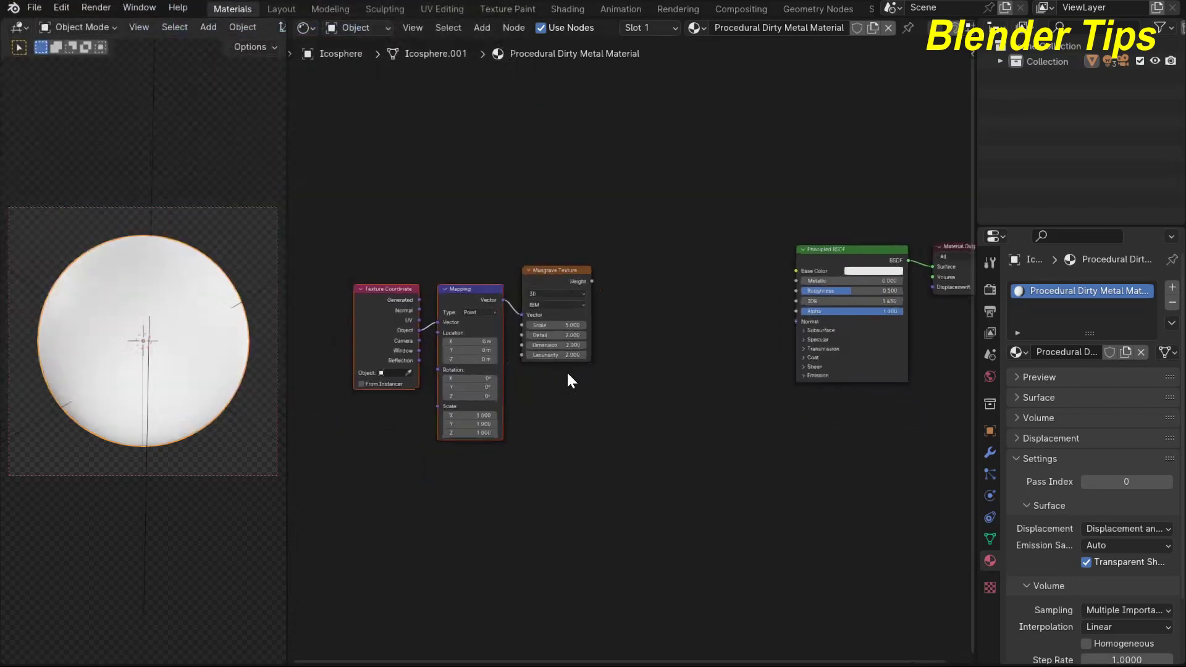
Connect the Musgrave Texture Height output to the Principled BSDF Base Color.
scroll(566, 370, "up", 1)
scroll(556, 402, "down", 1)
middle_click_drag(556, 402, 590, 392)
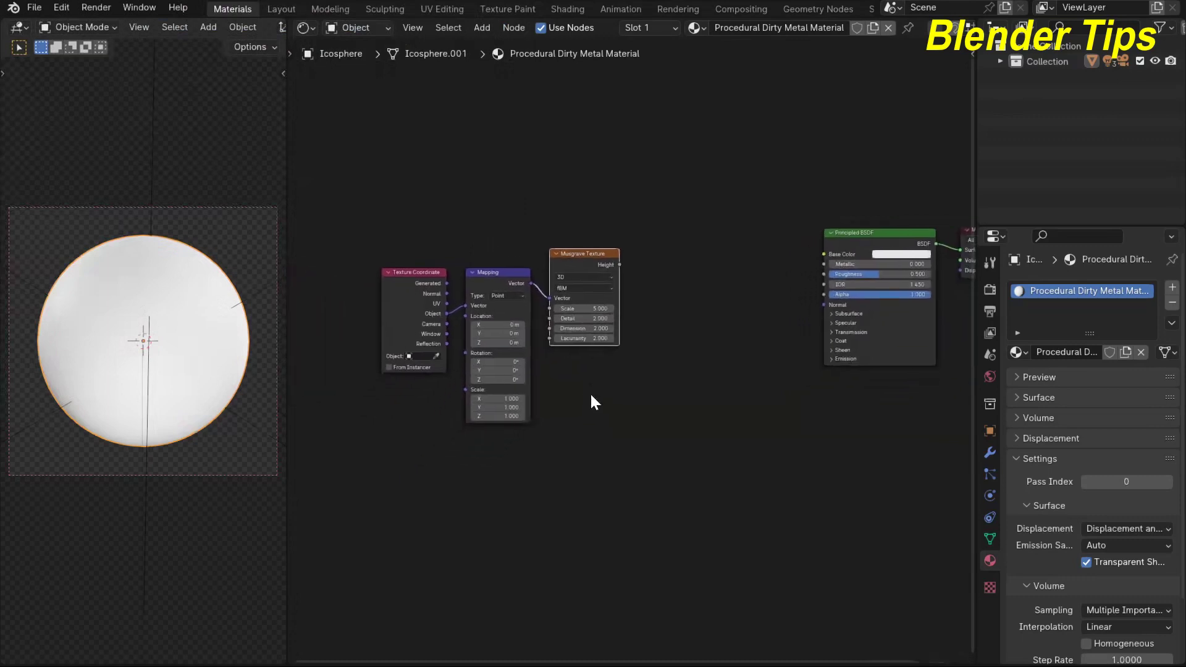
left_click(576, 261, "ctrl+shift")
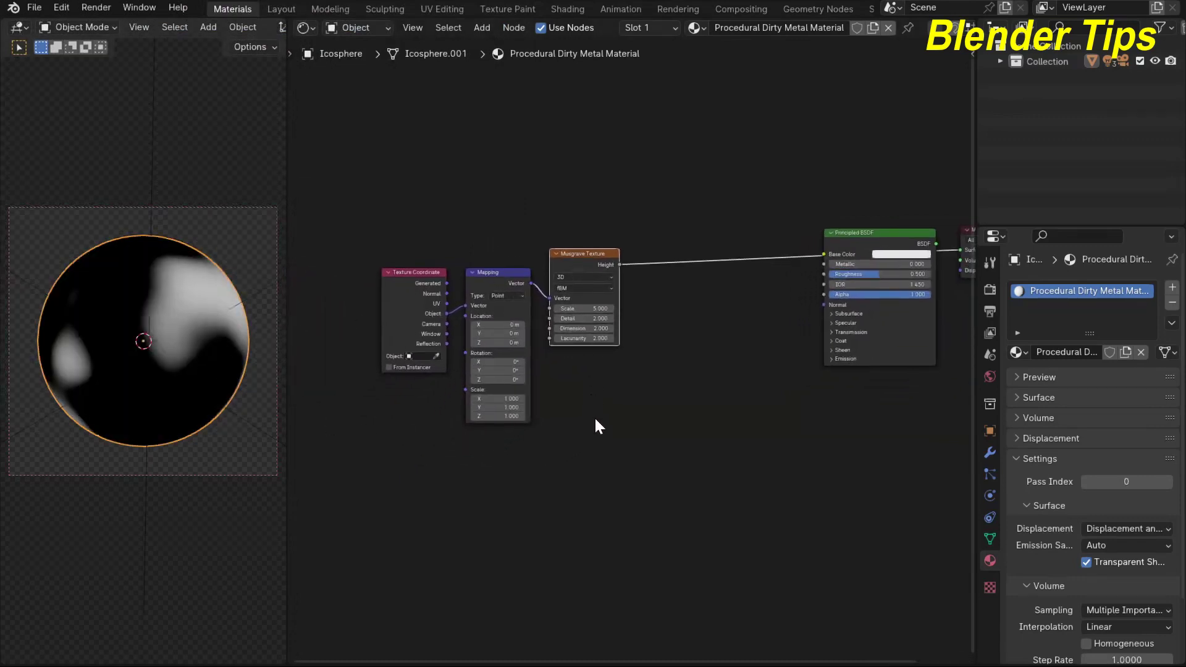
scroll(594, 416, "up", 1)
scroll(599, 424, "down", 2)
mouse_move(599, 424)
middle_mouse_down()
mouse_move(633, 416)
mouse_move(621, 422)
middle_mouse_up()
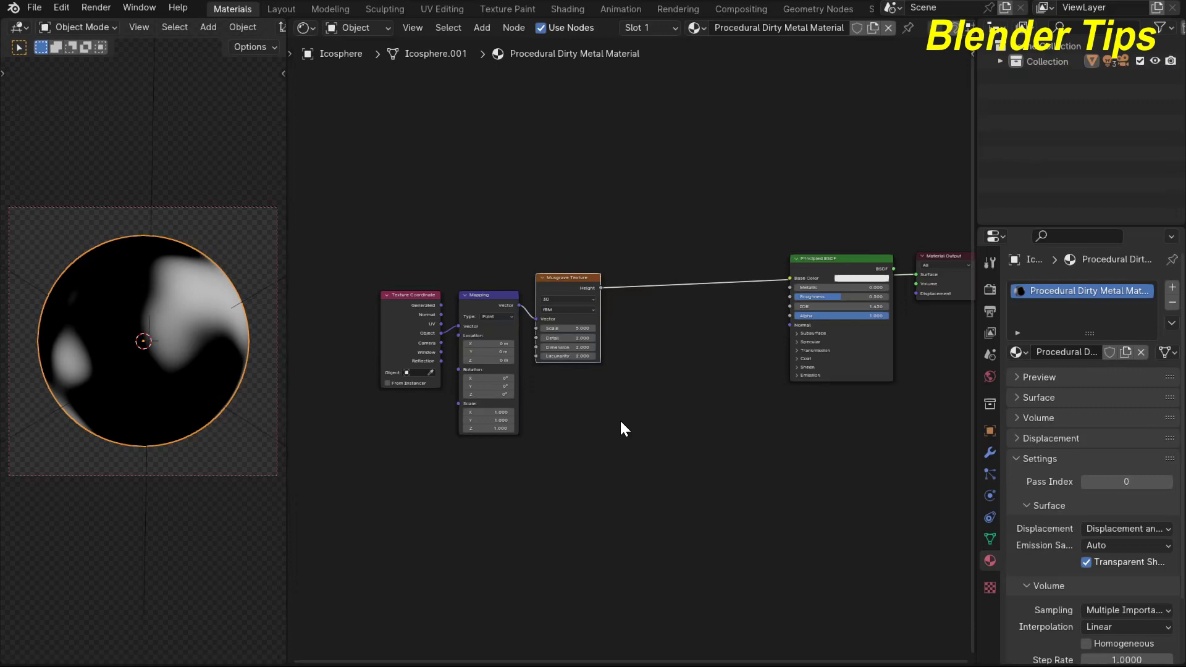
scroll(620, 418, "up", 2)
middle_click_drag(630, 426, 680, 428)
scroll(681, 426, "up", 3)
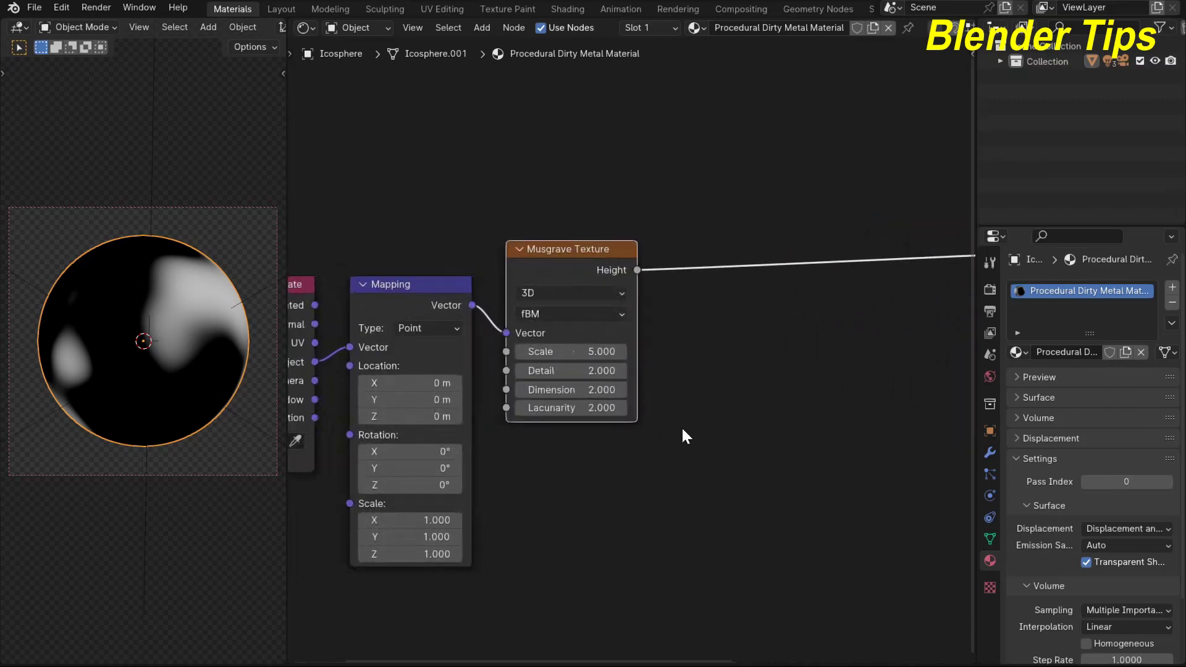
Switch the Musgrave Texture to Multifractal with Scale 10.
left_click(584, 306)
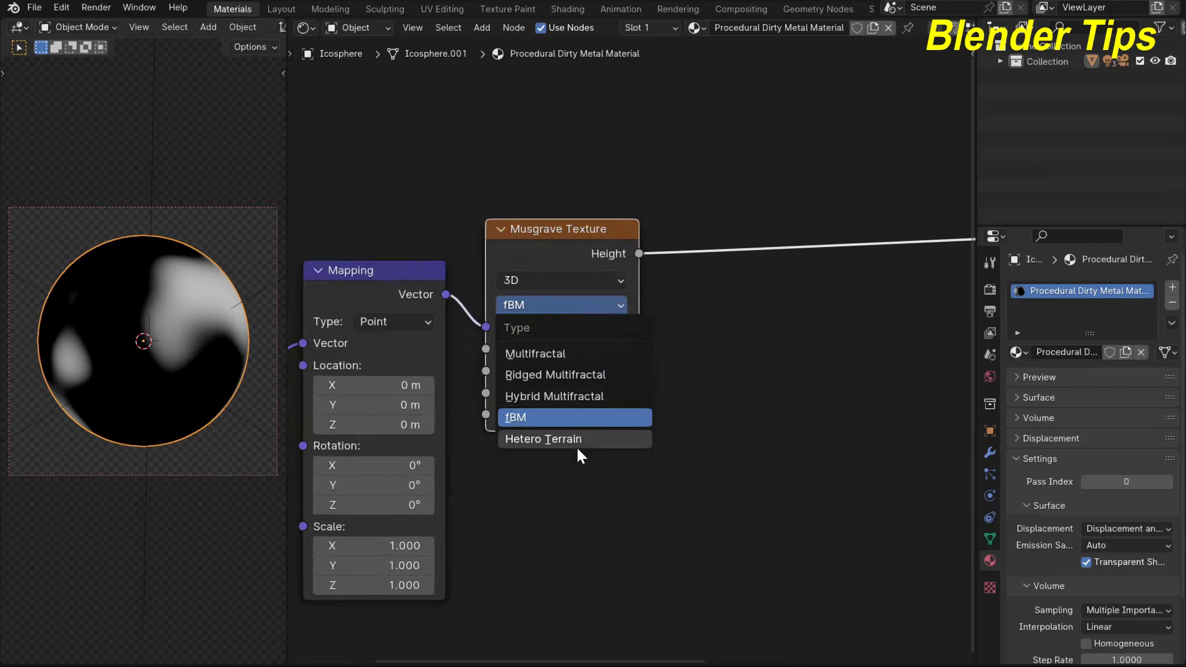
left_click(554, 357)
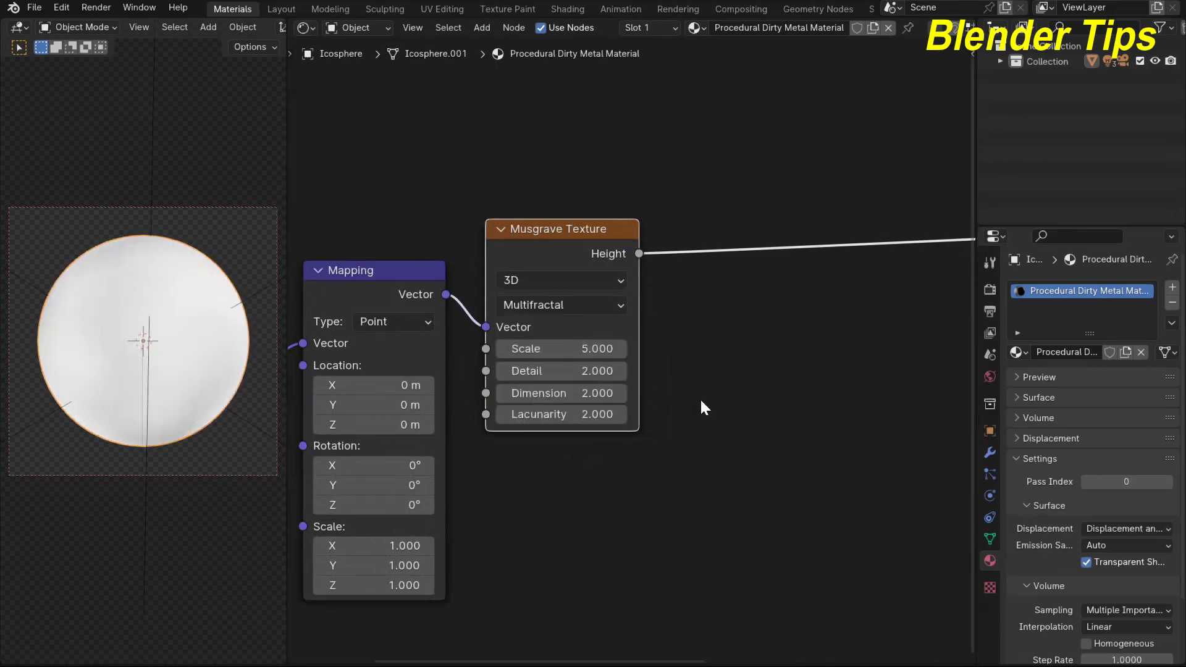
scroll(700, 398, "left", 2, "ctrl")
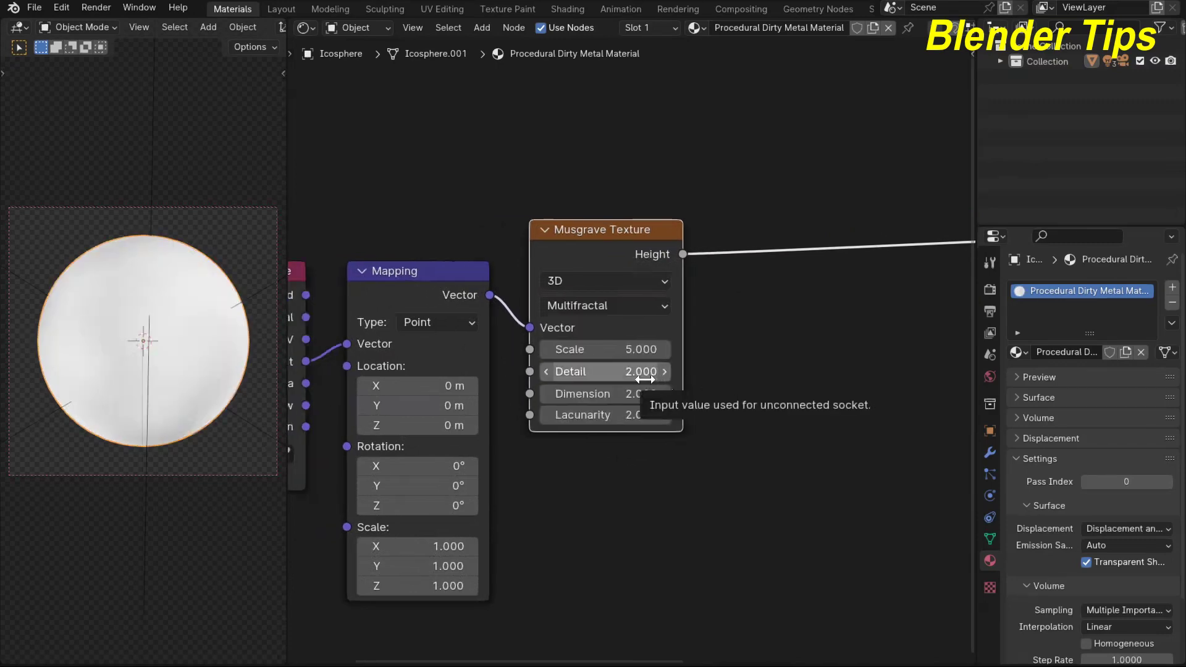
left_click(605, 349)
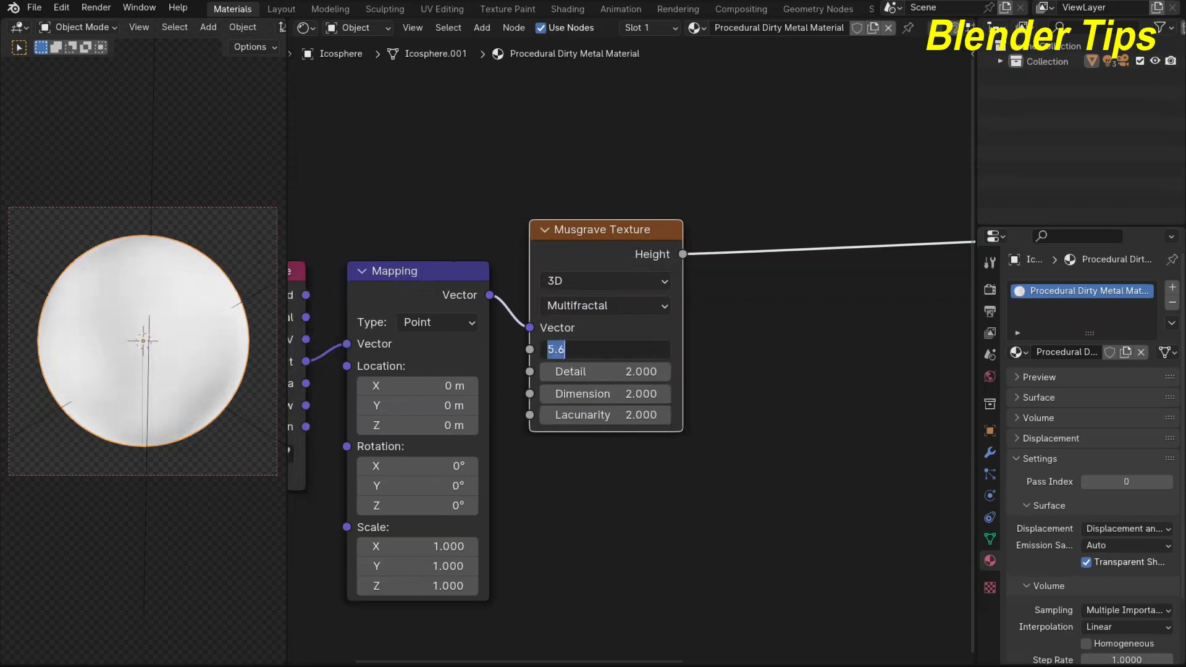
type("10")
key("Return")
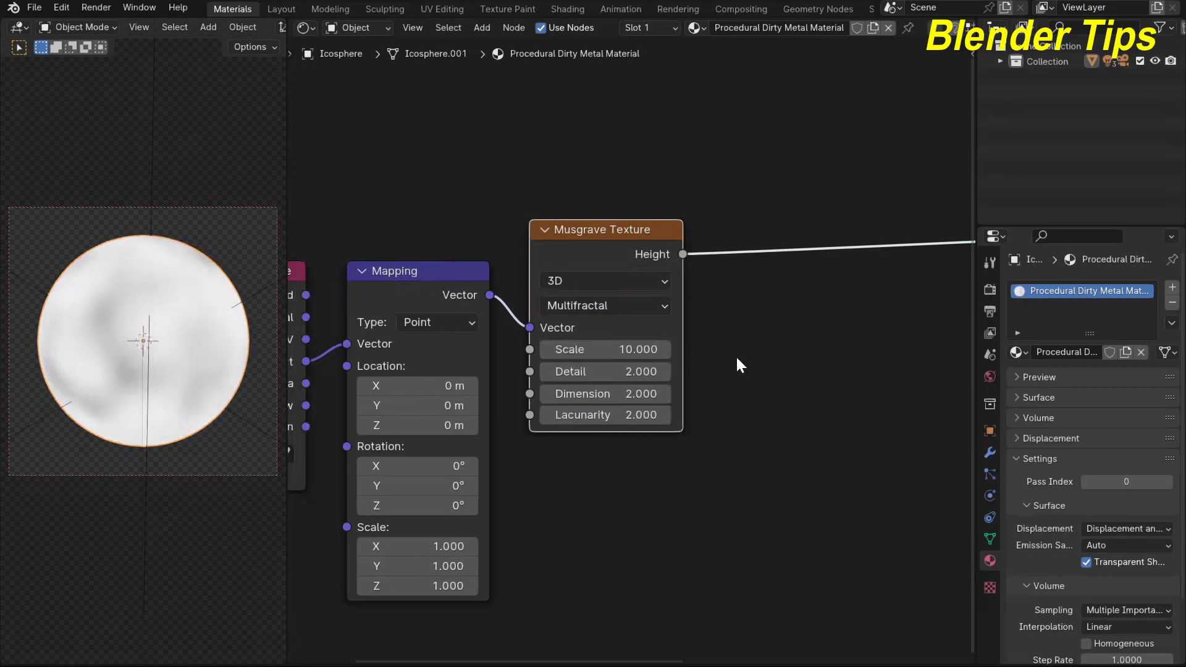
Set the Musgrave Detail to 14 and Dimension to 0.
left_click(608, 372)
type("7.3")
key("Return")
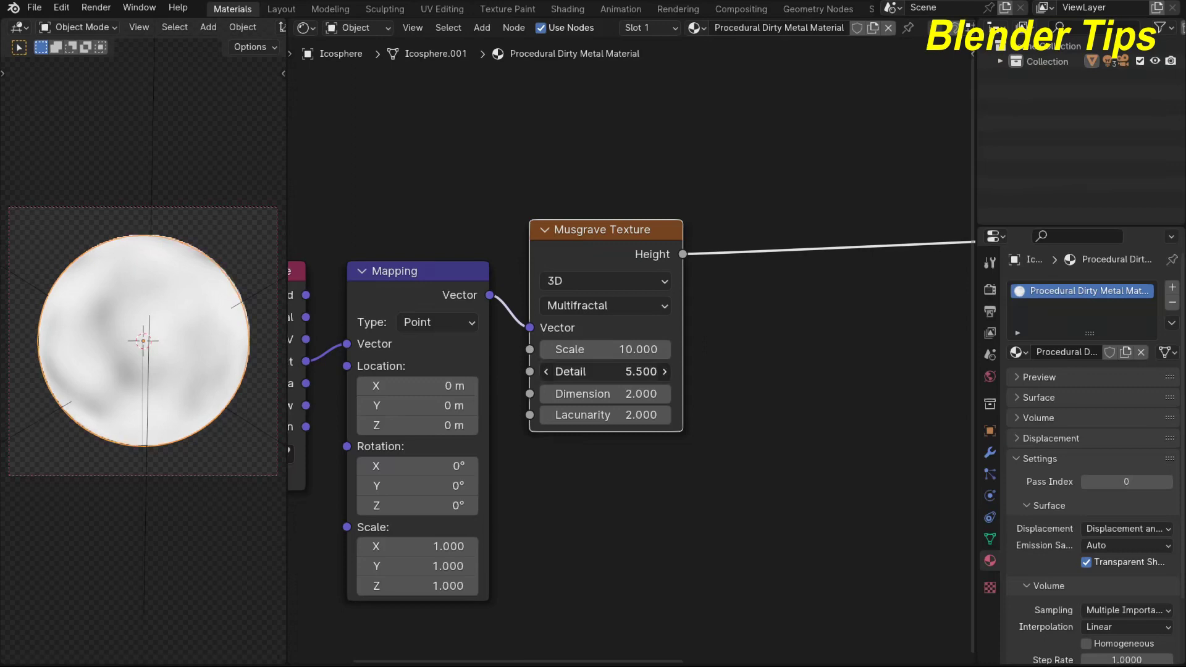
left_click(608, 377)
type("14")
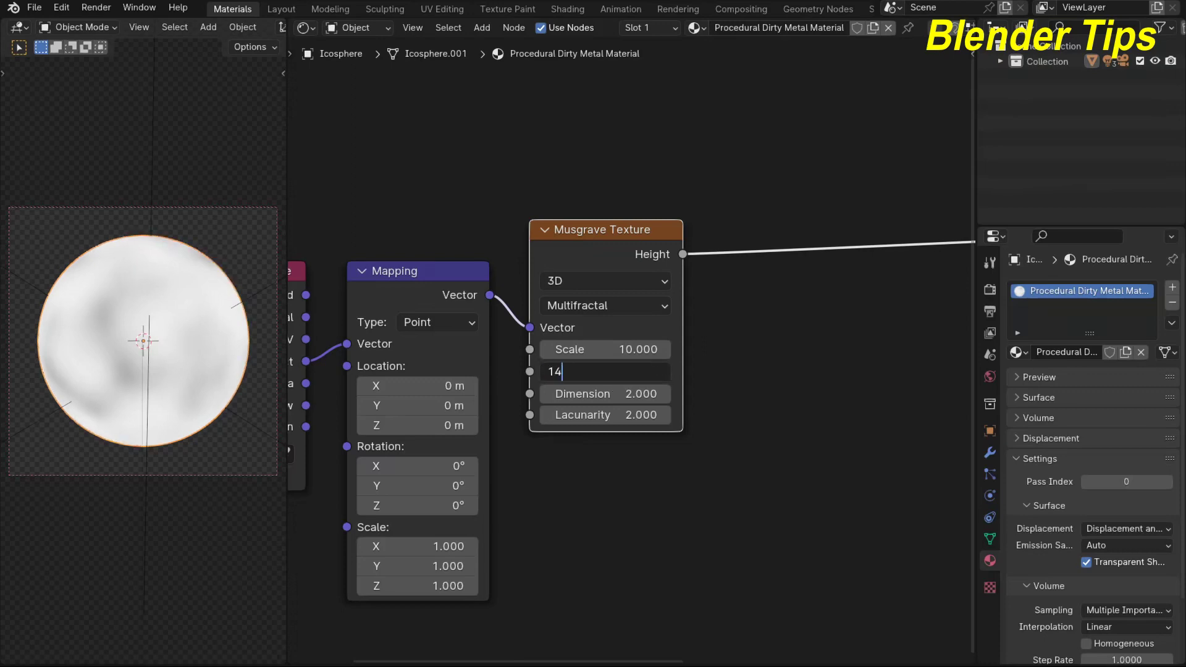
key("Return")
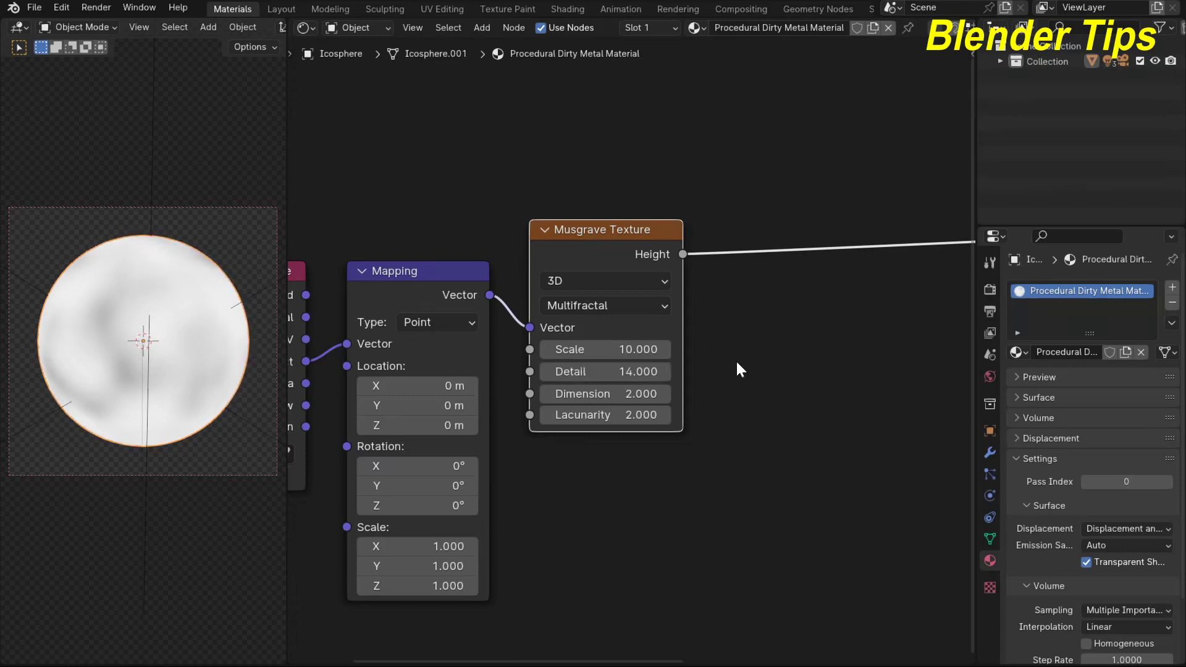
left_click_drag(616, 392, 575, 393)
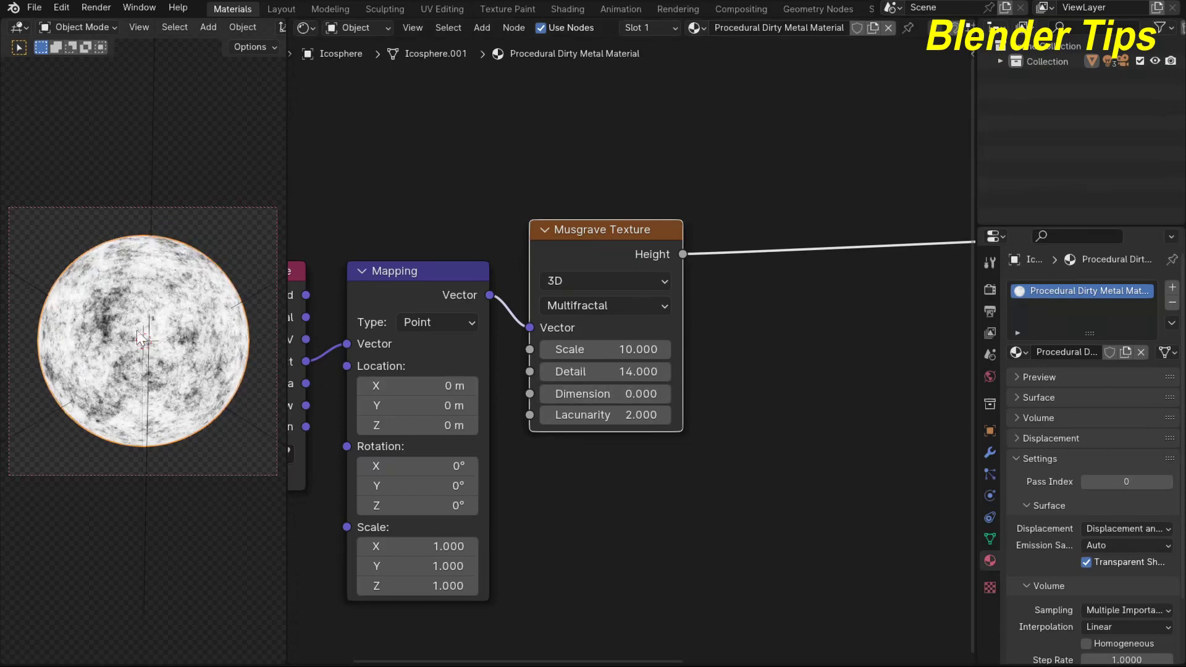
scroll(630, 349, "down", 1)
scroll(630, 315, "down", 3)
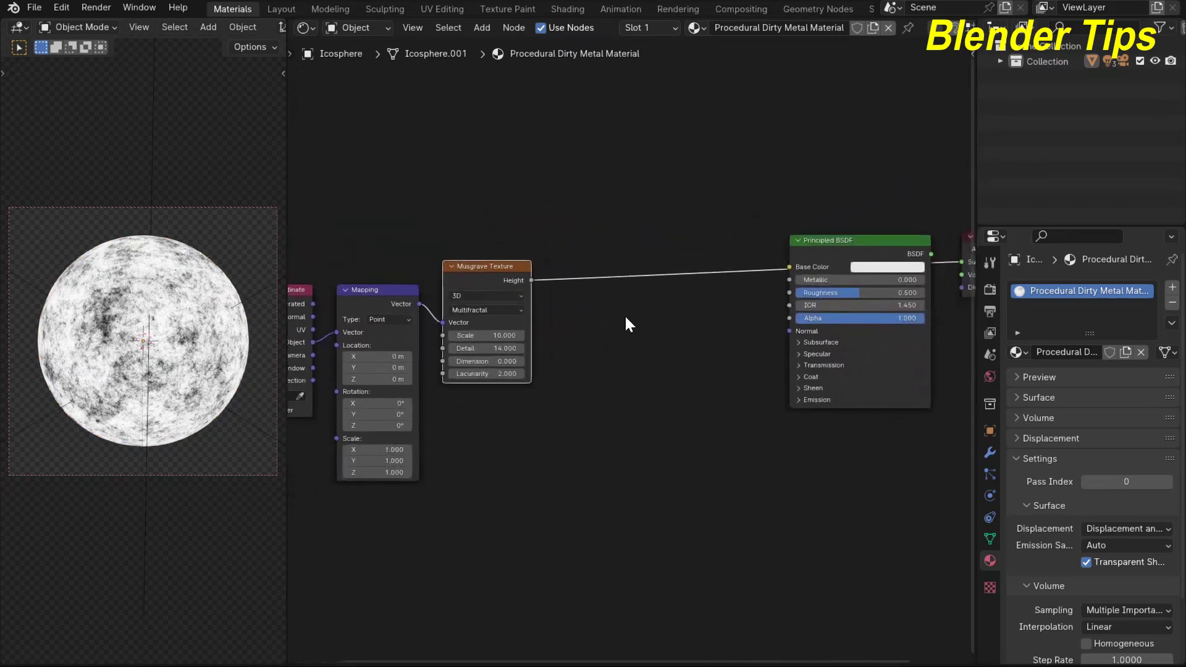
middle_click_drag(626, 318, 625, 330)
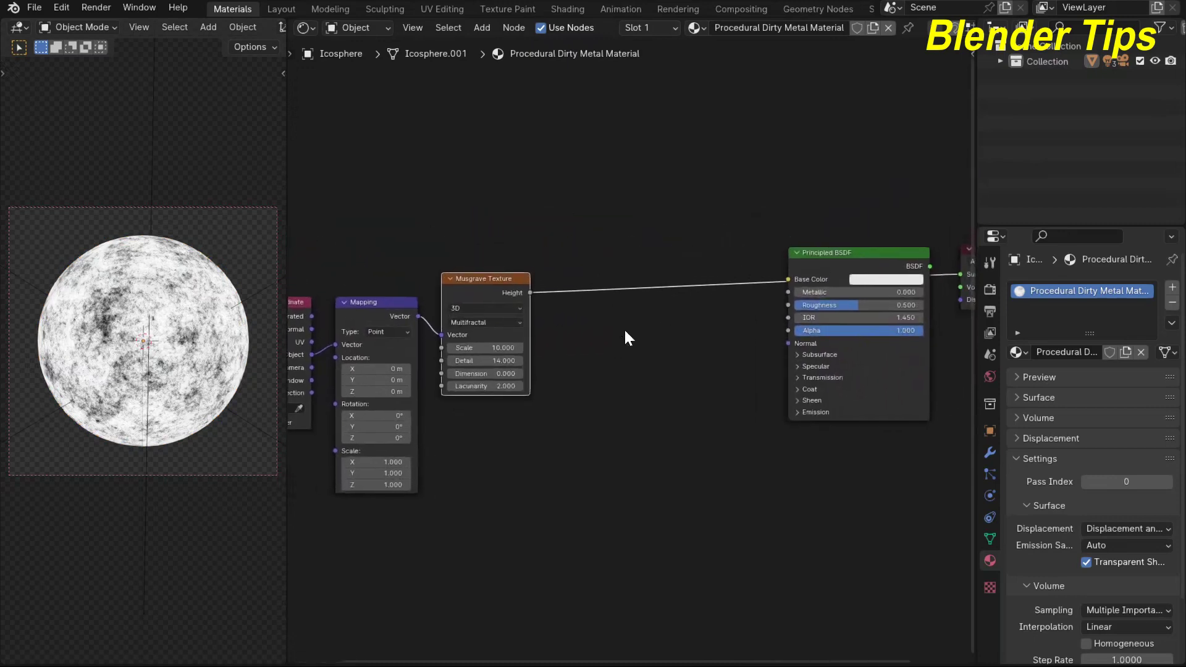
Insert a Color Ramp on the link between Musgrave Height and the Principled BSDF.
key("shift+a")
left_click(623, 328)
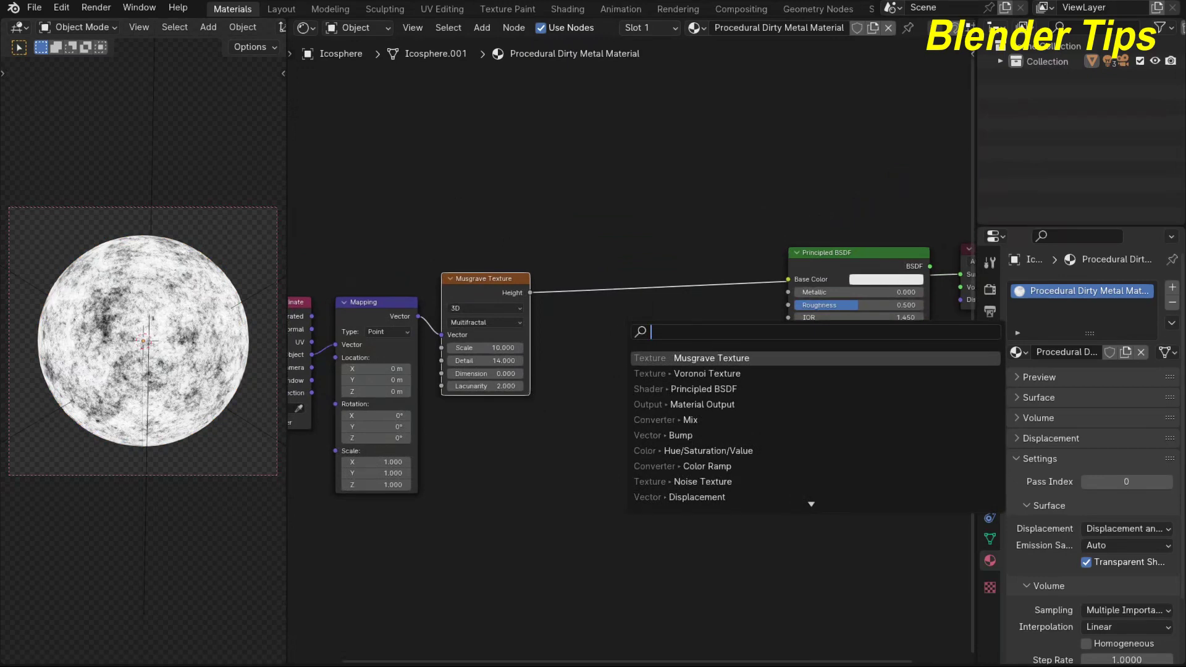
type("co")
key("Down")
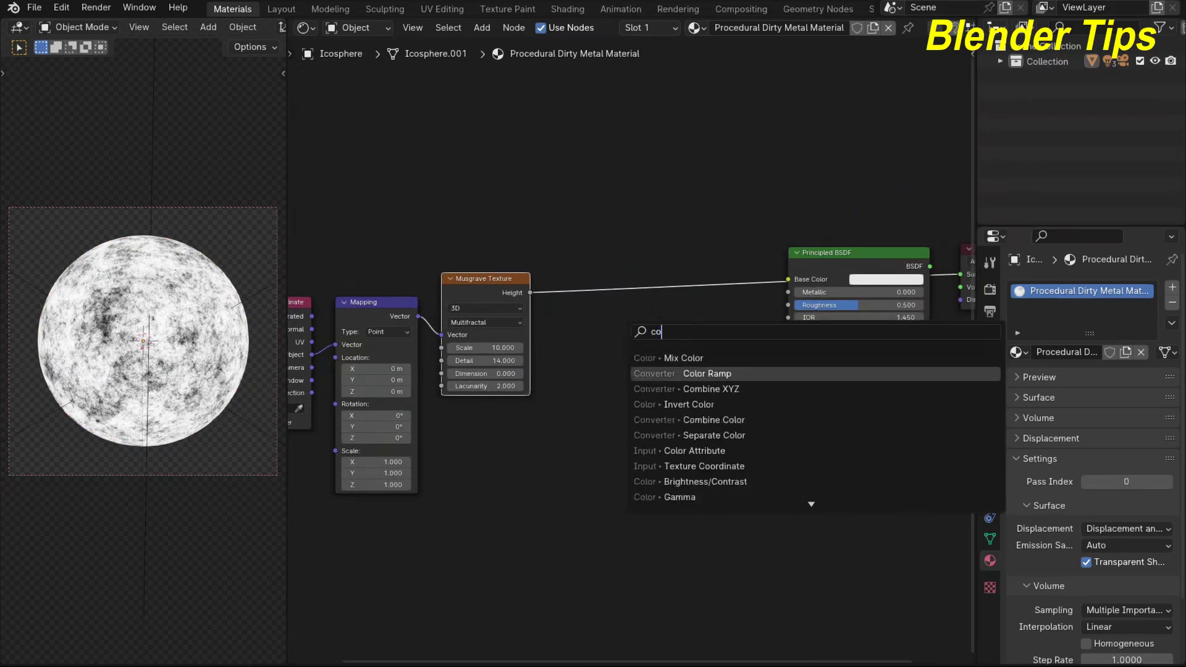
key("Return")
left_click(562, 280)
scroll(562, 280, "up", 2)
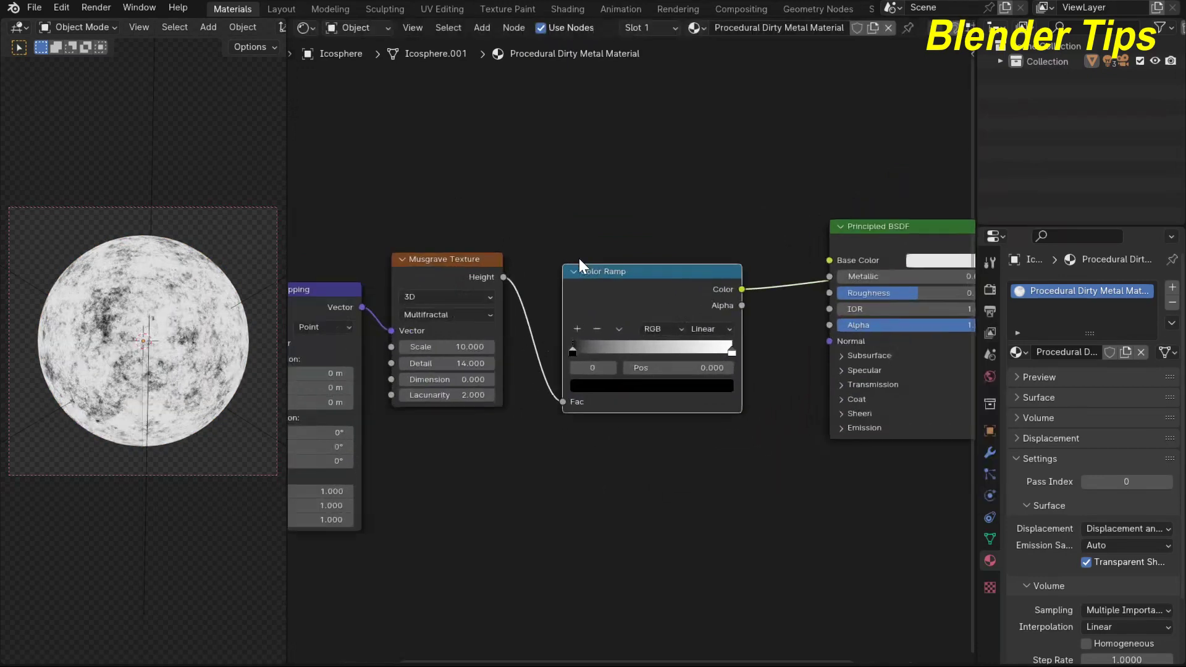
scroll(609, 458, "up", 2)
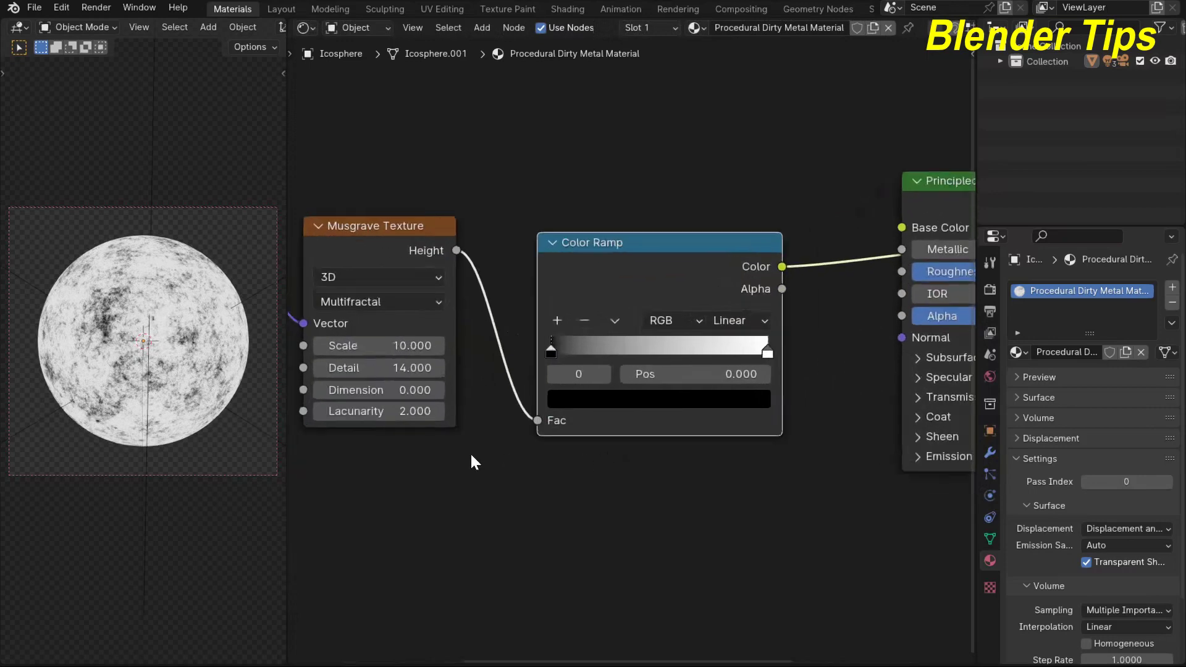
scroll(499, 413, "up", 1)
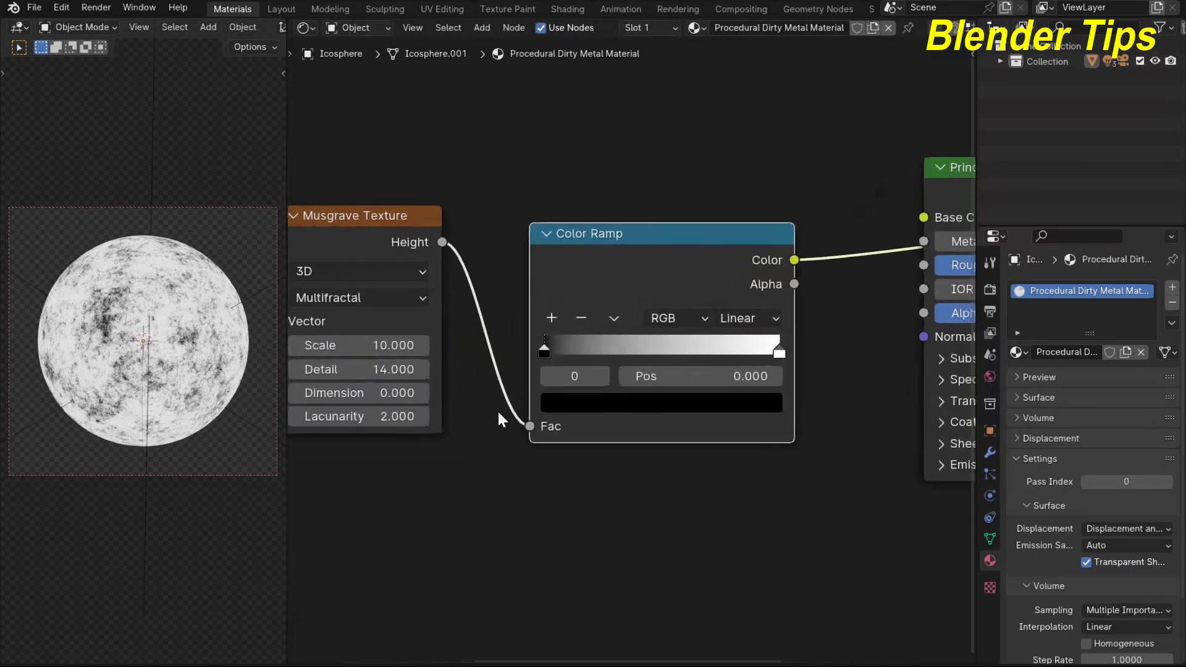
Make the ramp's dark stop near-black brown and dim its white stop to grey.
left_click(565, 396)
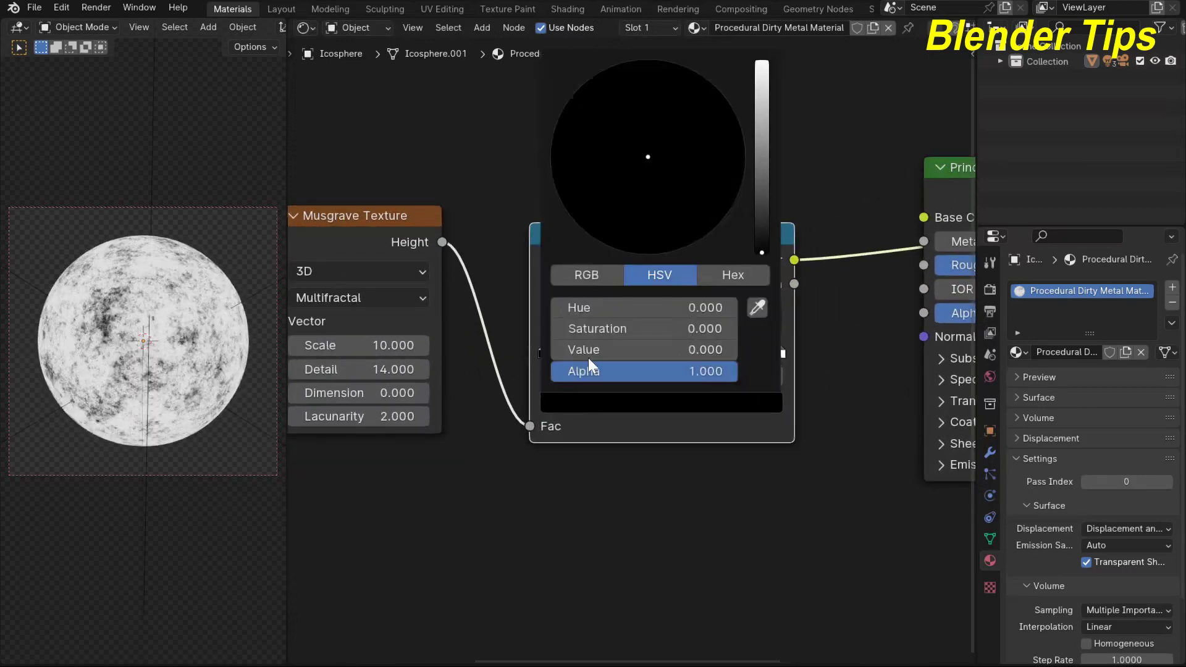
left_click_drag(762, 207, 643, 181)
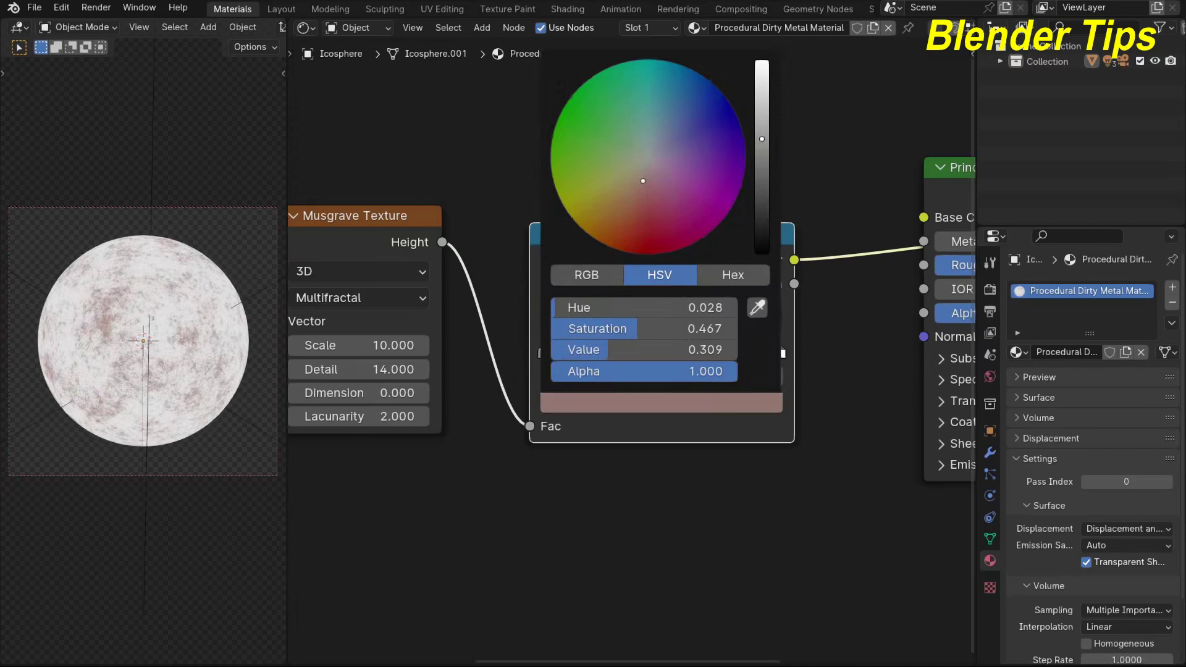
left_click_drag(761, 158, 761, 221)
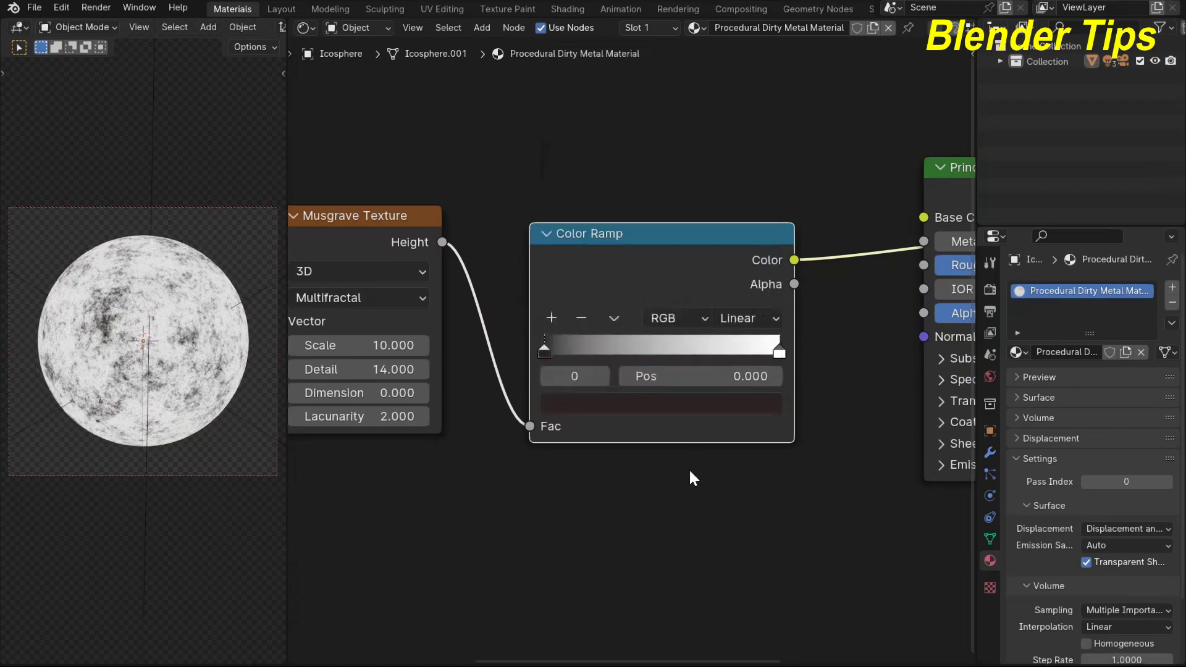
left_click(779, 355)
left_click(753, 403)
left_click_drag(765, 97, 761, 136)
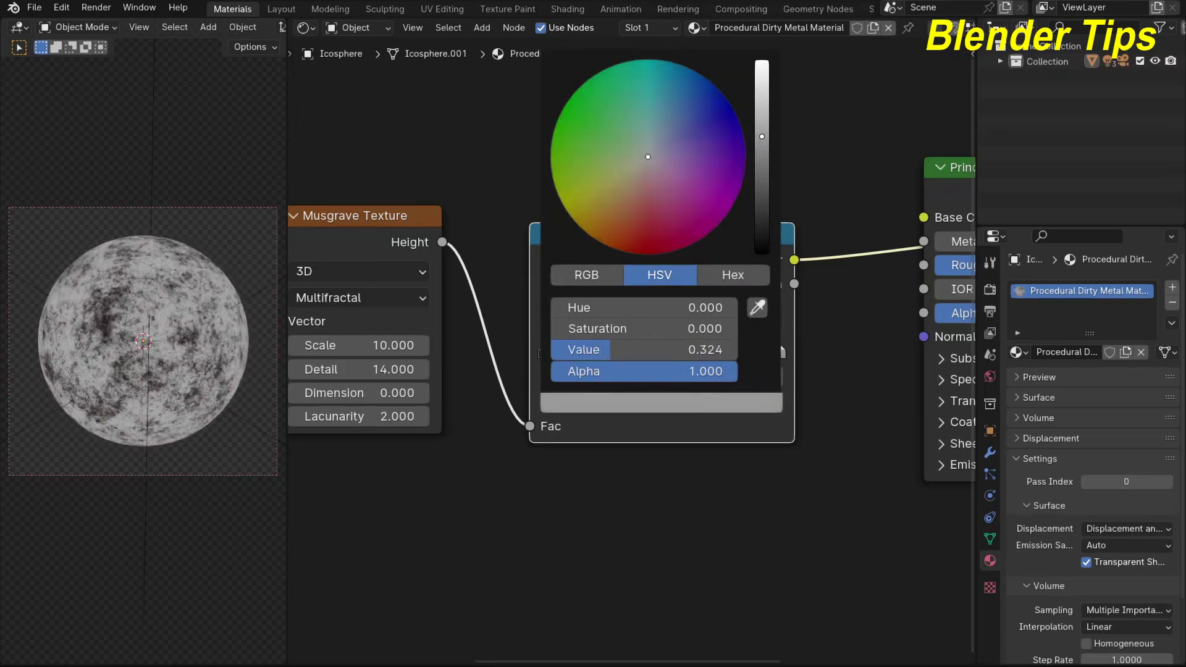
Raise the Principled BSDF Metallic value to 1.000.
scroll(839, 405, "down", 3)
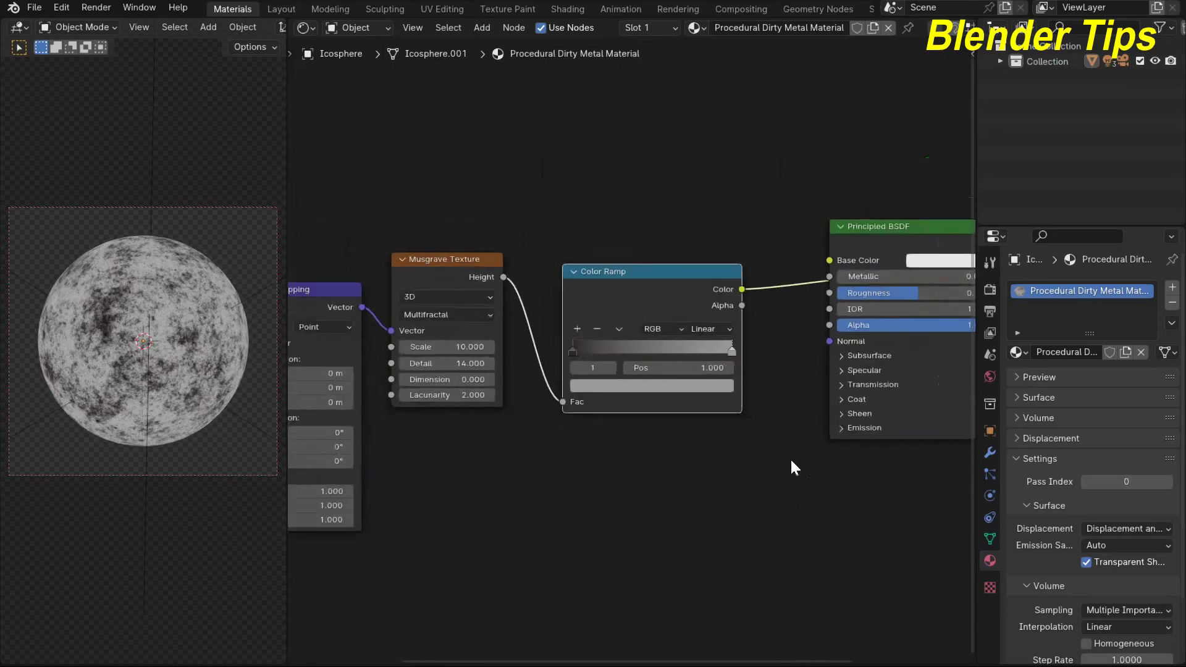
middle_click_drag(789, 466, 683, 511)
scroll(724, 386, "up", 2)
left_click_drag(791, 236, 770, 254)
scroll(692, 550, "down", 2)
scroll(680, 501, "up", 3)
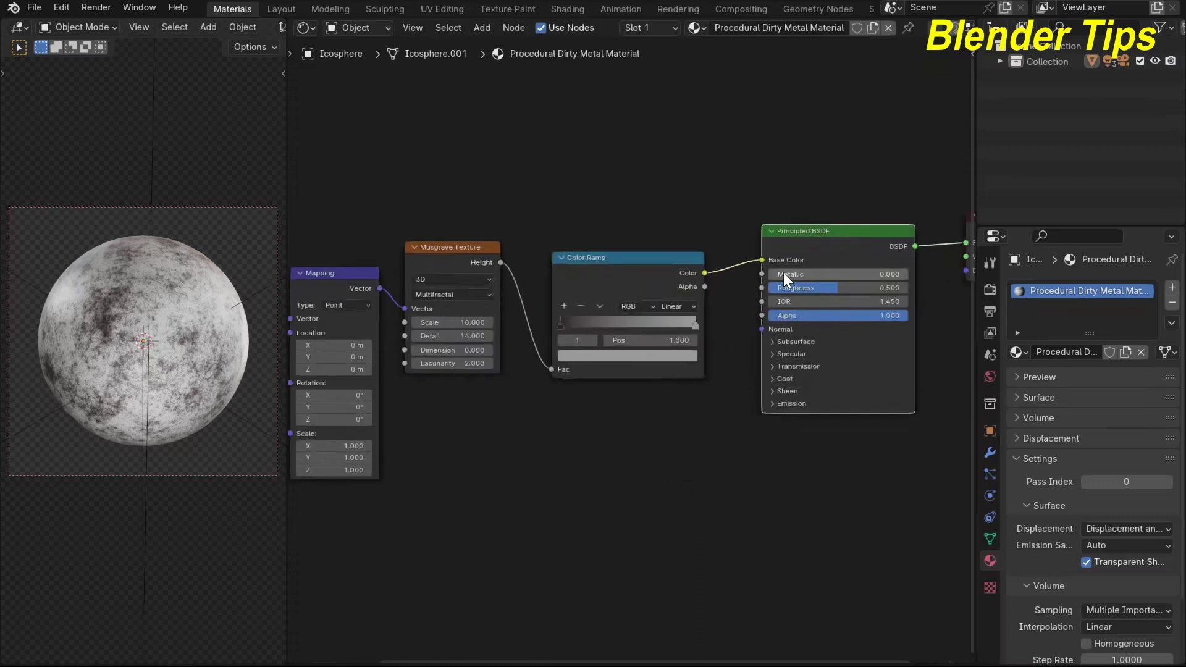
left_click_drag(783, 272, 913, 272)
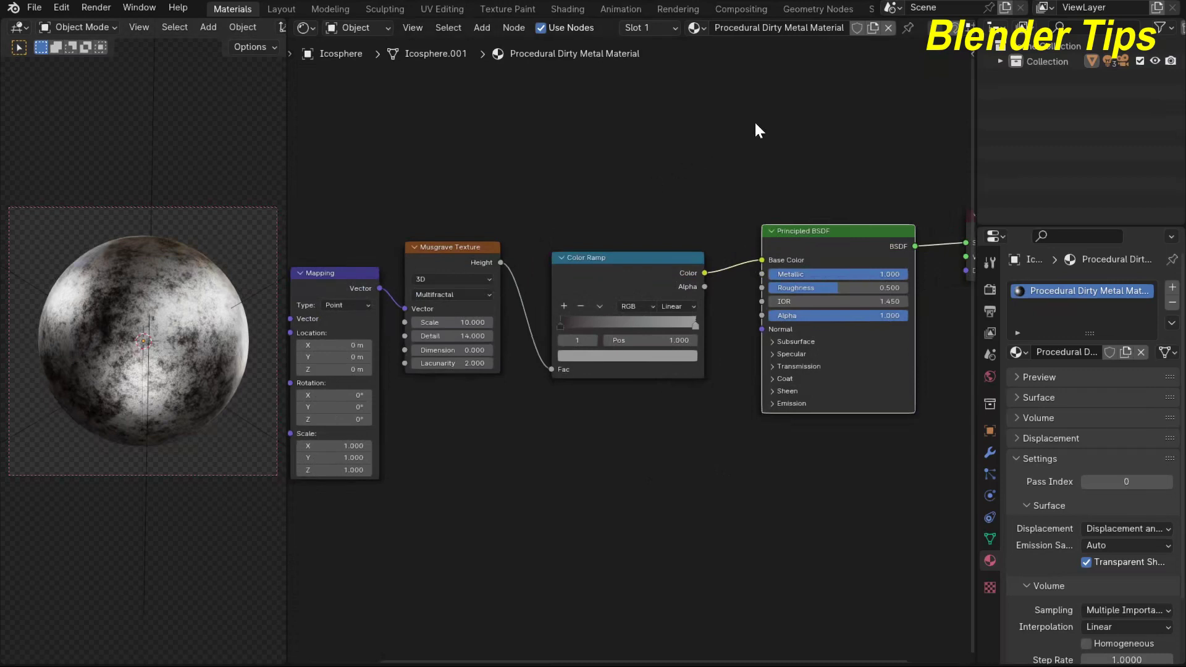
scroll(531, 350, "down", 2)
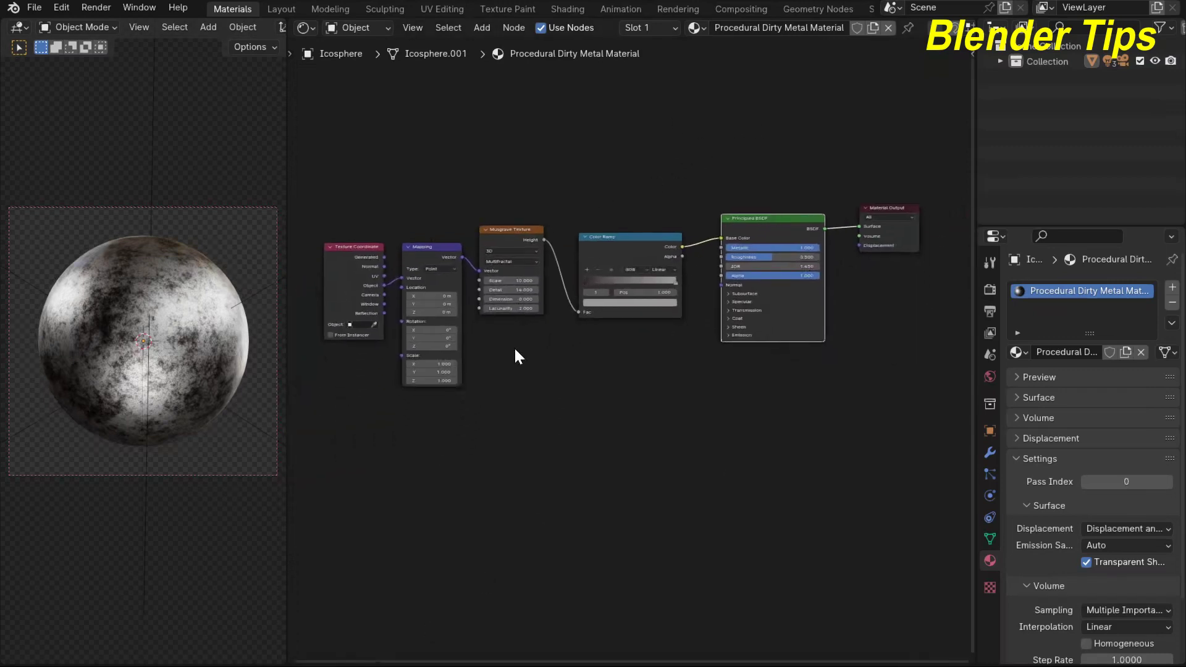
scroll(513, 346, "up", 1)
scroll(514, 346, "down", 1)
mouse_move(514, 347)
middle_mouse_down()
mouse_move(524, 338)
mouse_move(514, 367)
middle_mouse_up()
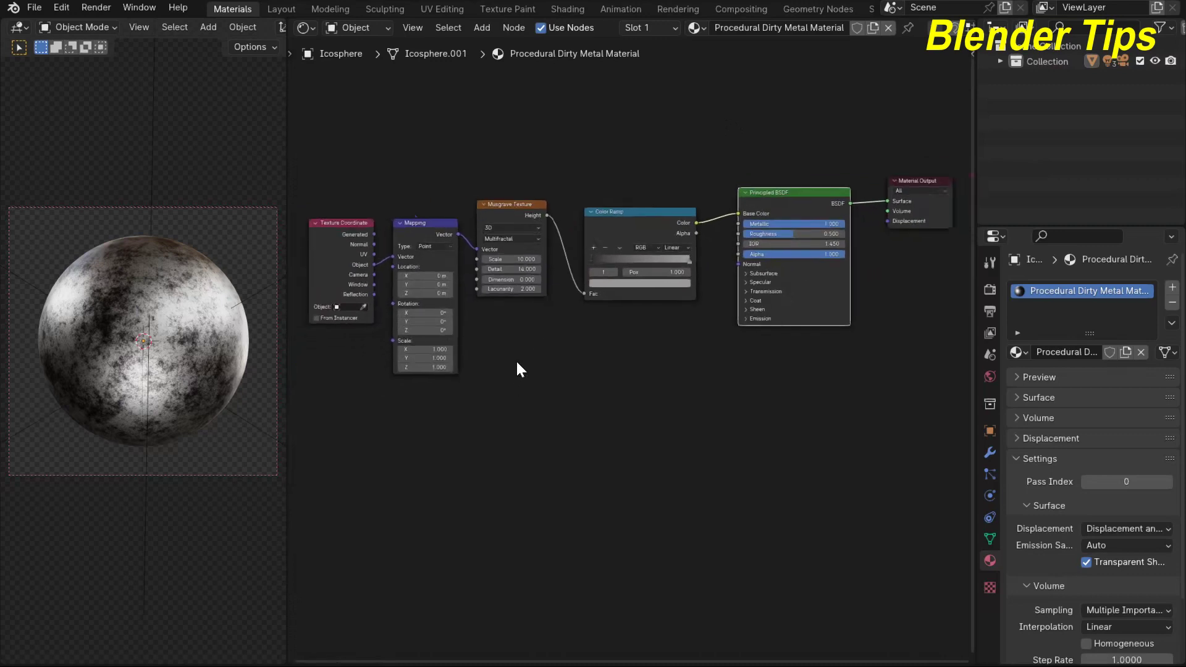
Add a Noise Texture node below the Musgrave Texture.
key("shift+a")
left_click(517, 365)
type("no")
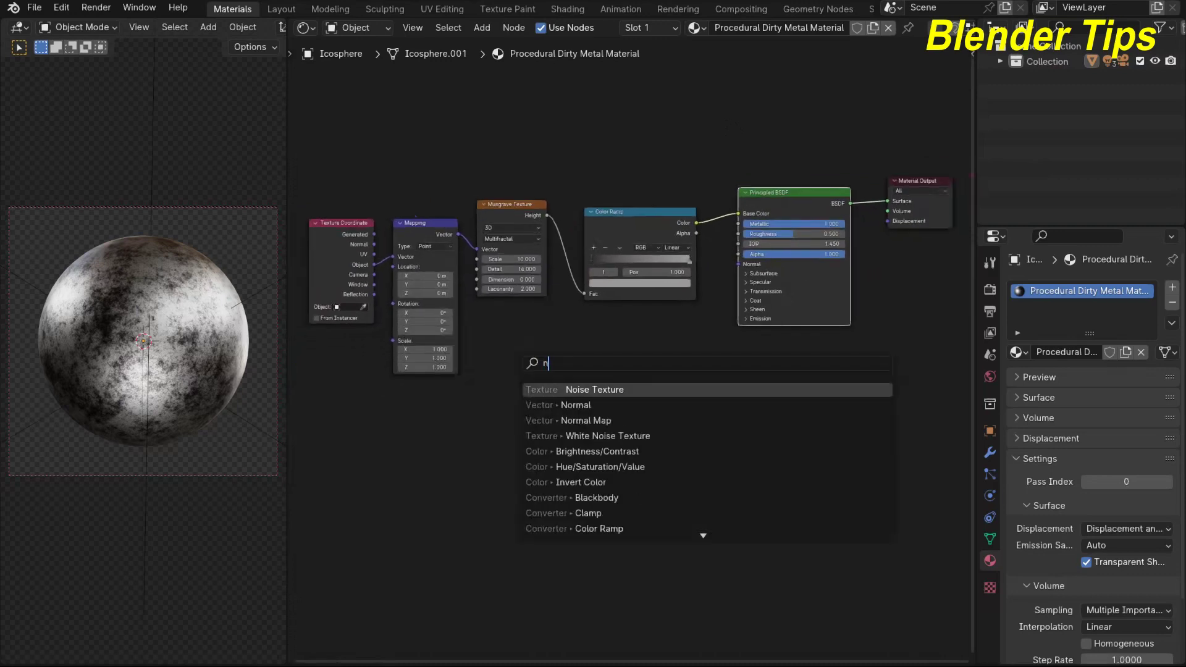
left_click(565, 420)
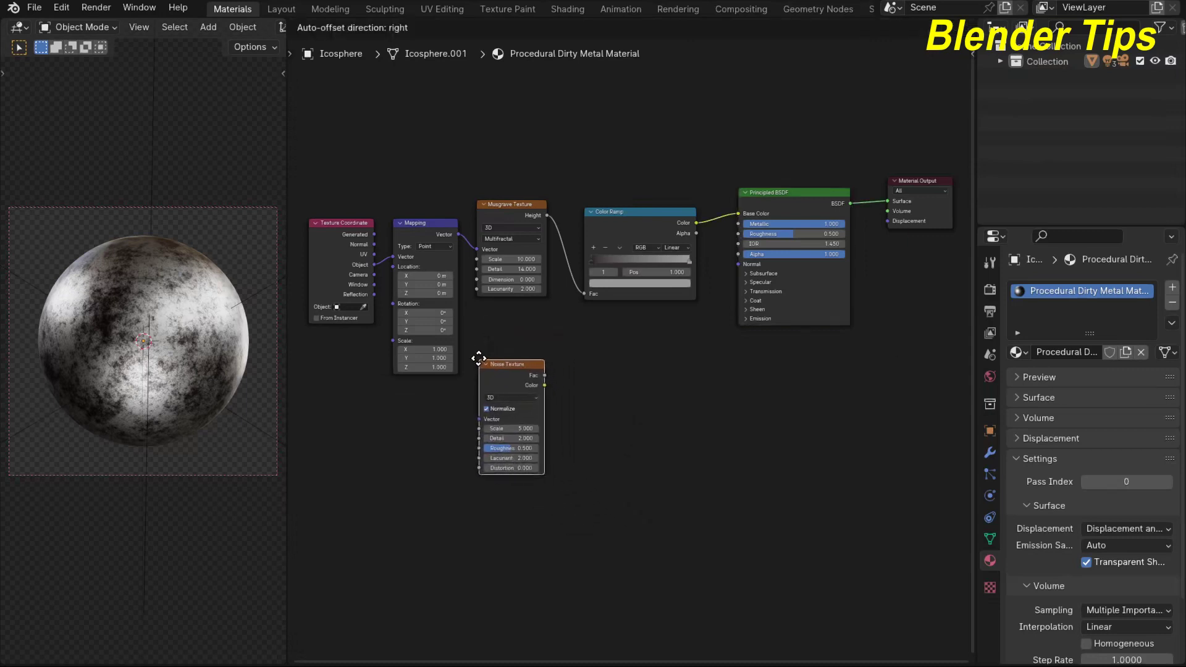
left_click(482, 359)
scroll(565, 395, "up", 3)
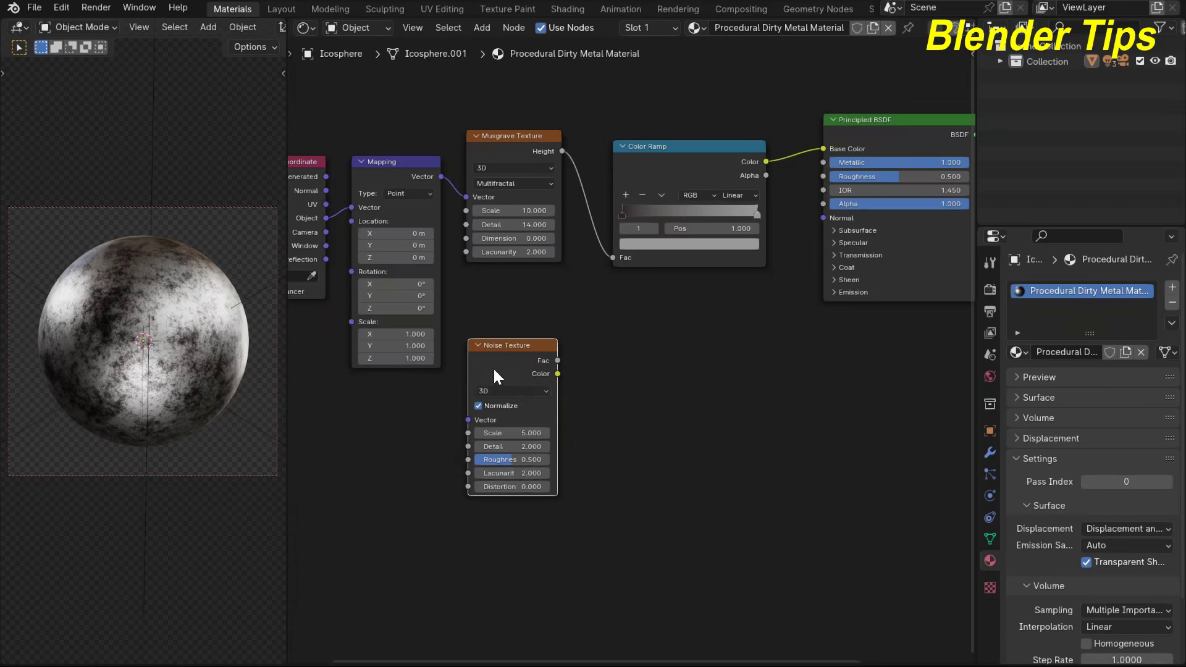
scroll(493, 367, "up", 2)
left_click_drag(514, 345, 536, 336)
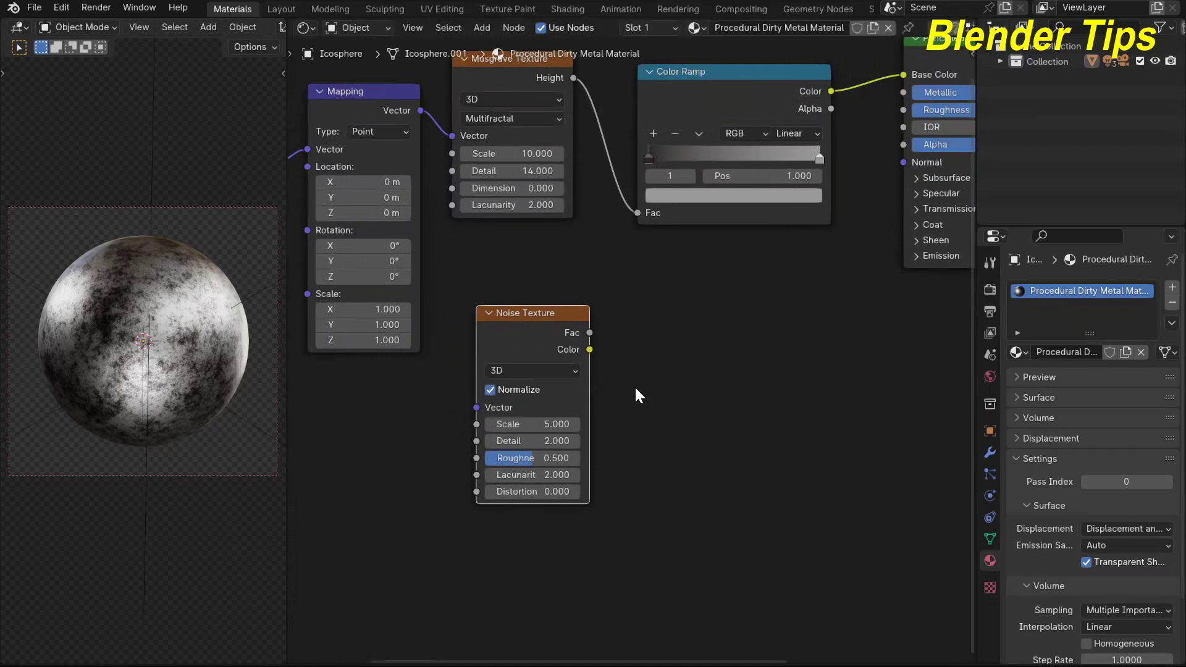
Feed the Mapping Vector into the Noise Texture and its Fac into the BSDF Normal.
left_click(403, 129)
left_click_drag(424, 112, 471, 405)
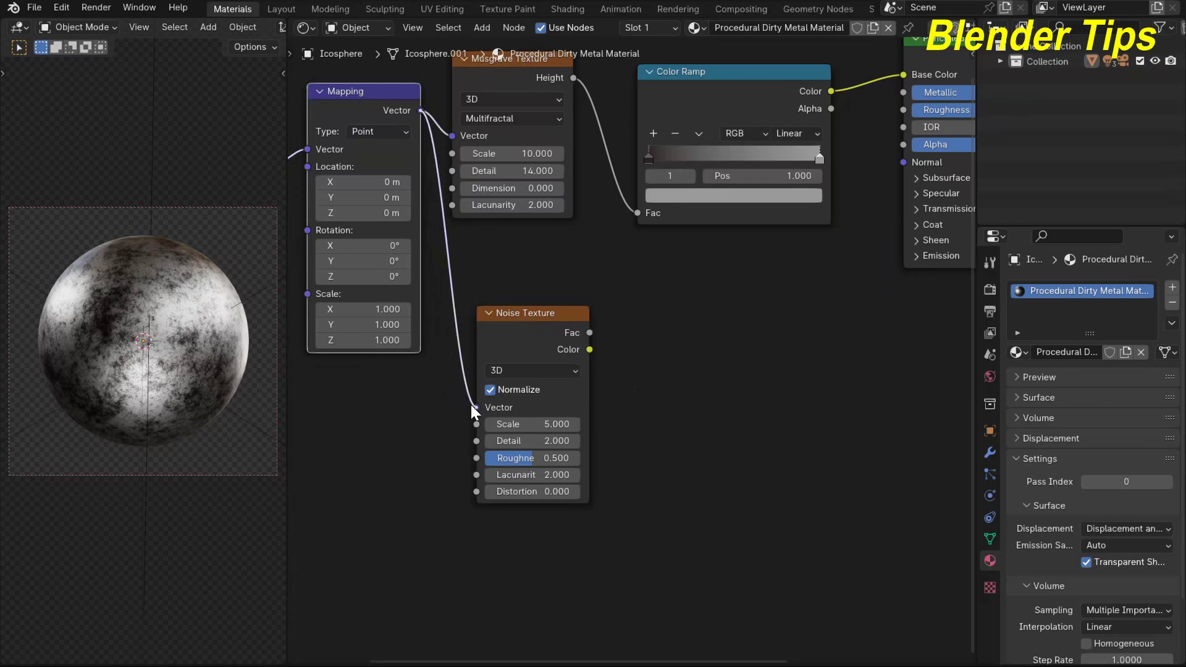
scroll(675, 402, "down", 2)
left_click(471, 313)
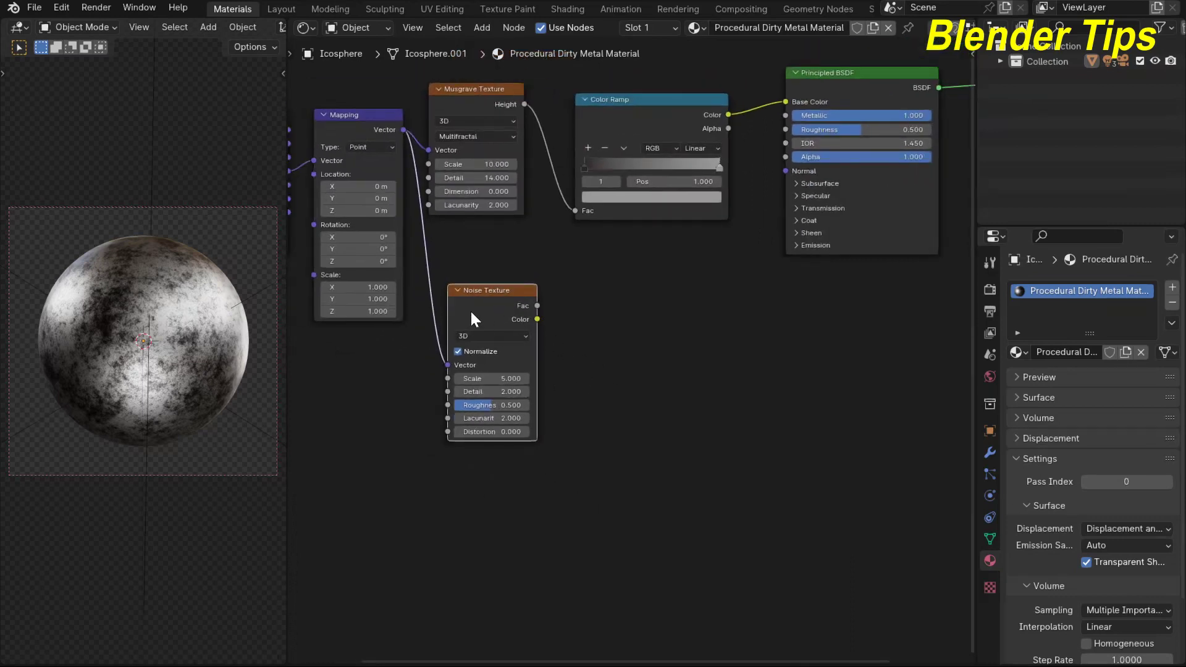
left_click_drag(537, 305, 786, 171)
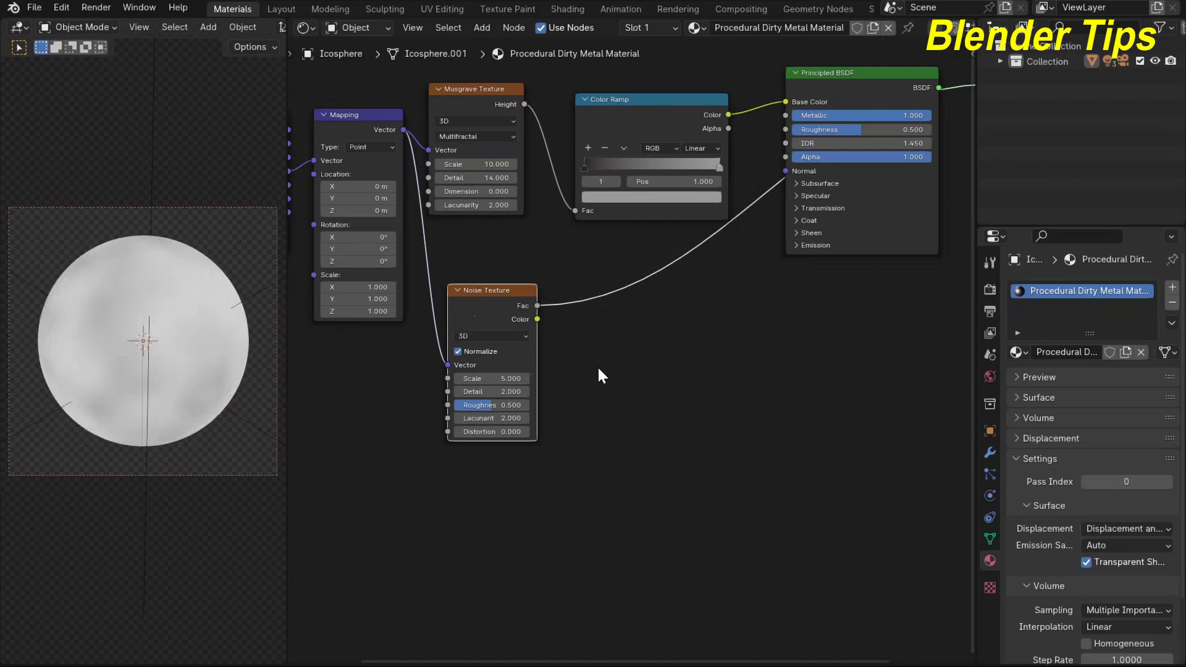
Set the Noise Texture Scale to 10, Detail to 14 and Roughness to 0.6.
scroll(598, 366, "up", 2)
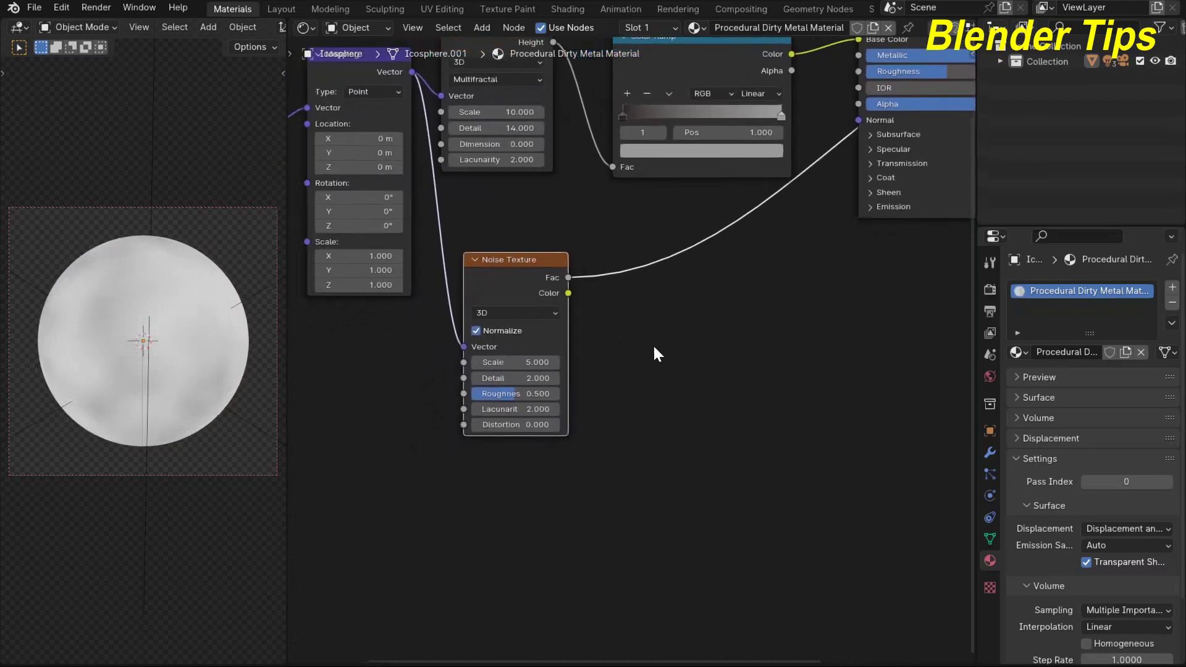
left_click(516, 362)
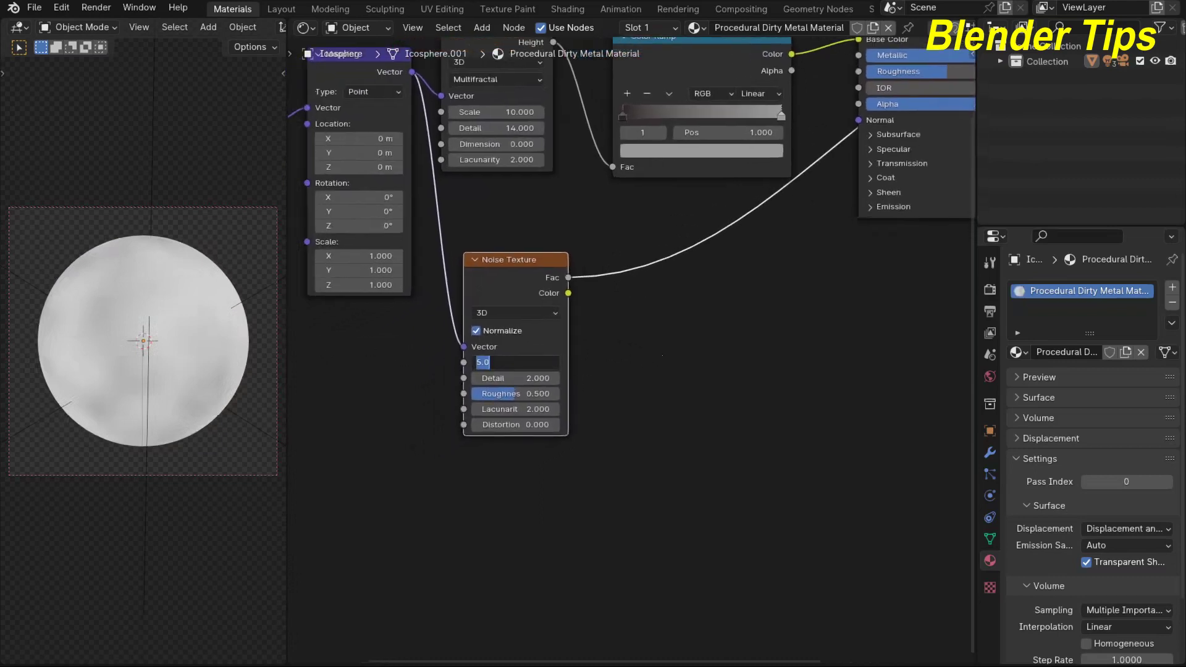
type("10")
key("Return")
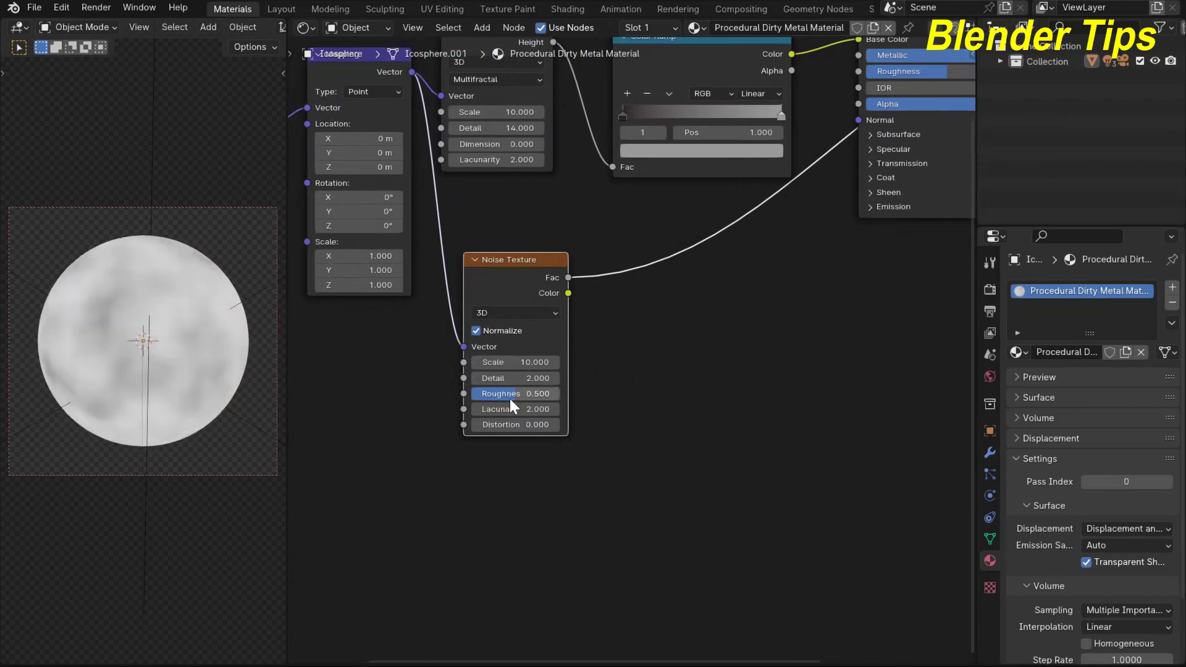
left_click_drag(500, 378, 525, 378)
left_click(500, 378)
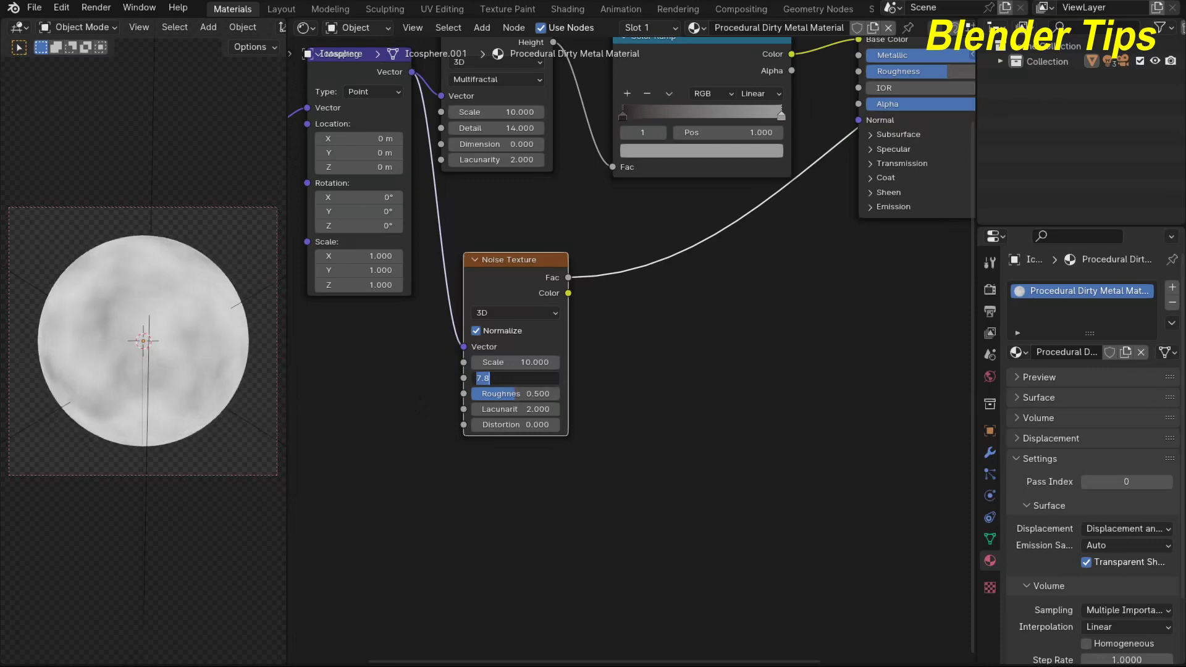
type("14")
key("Return")
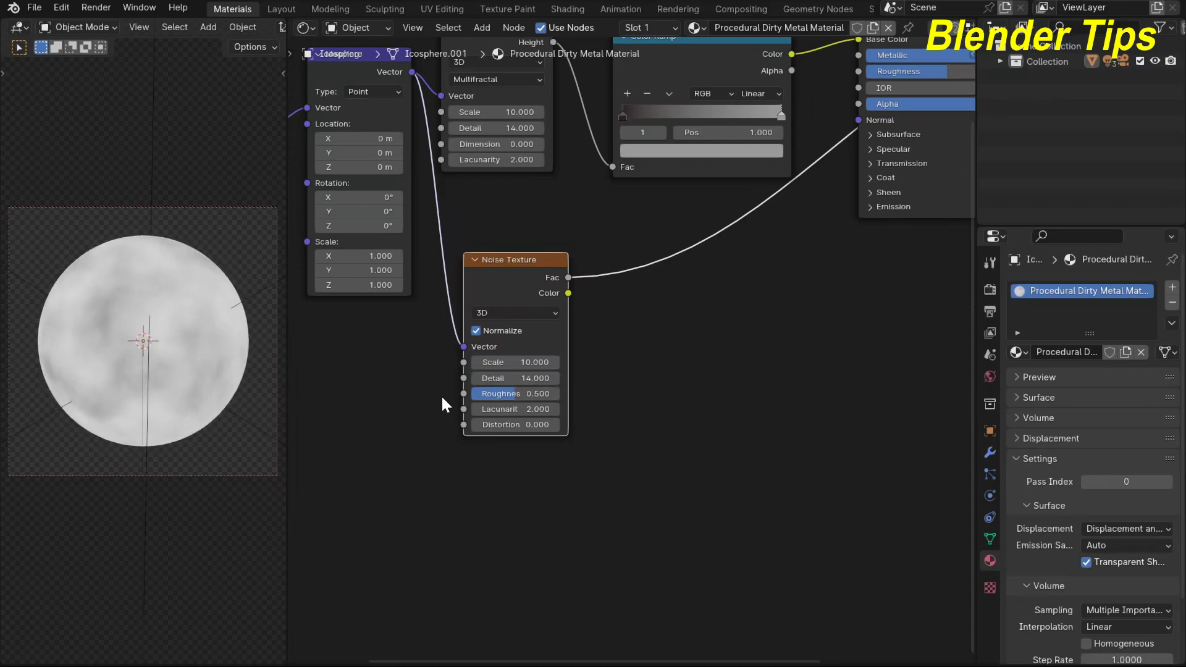
left_click(495, 393)
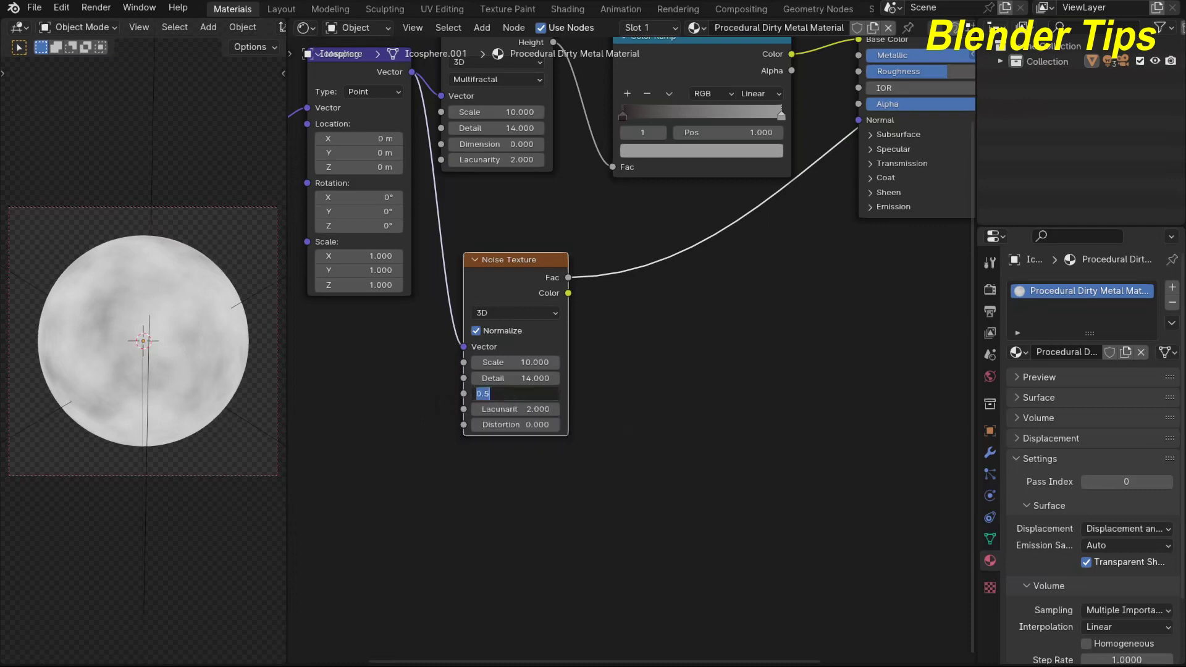
type(".6")
key("Return")
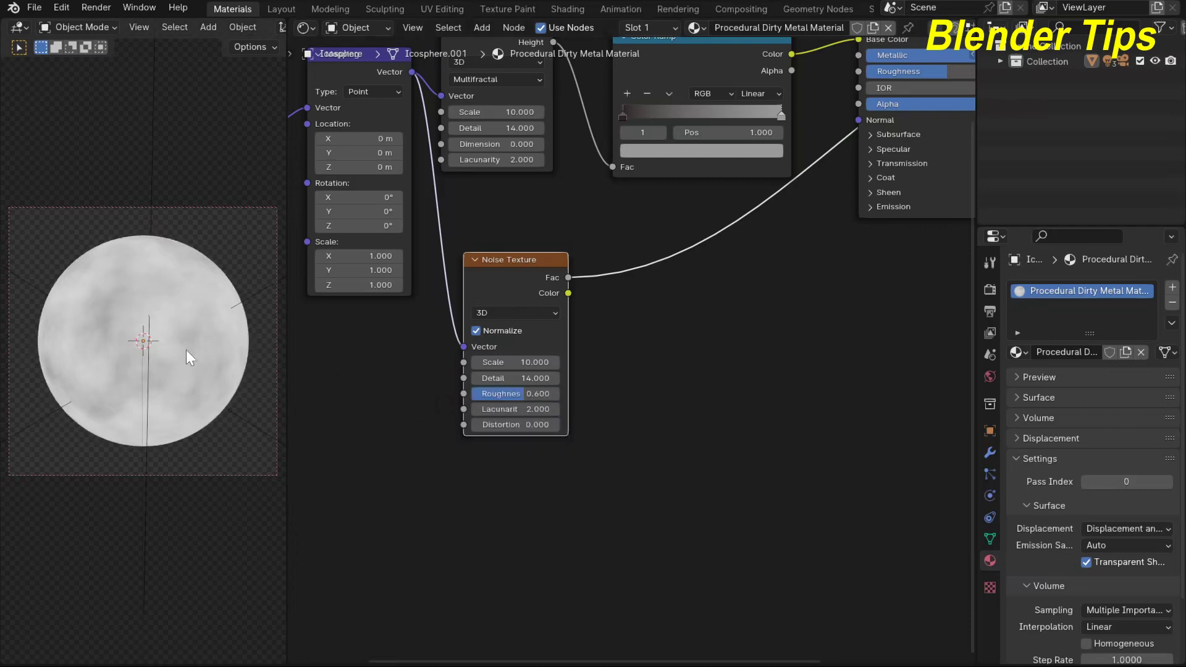
Mix the Noise and Musgrave textures with a Node Wrangler Mix node.
scroll(697, 359, "down", 1)
scroll(693, 359, "down", 1)
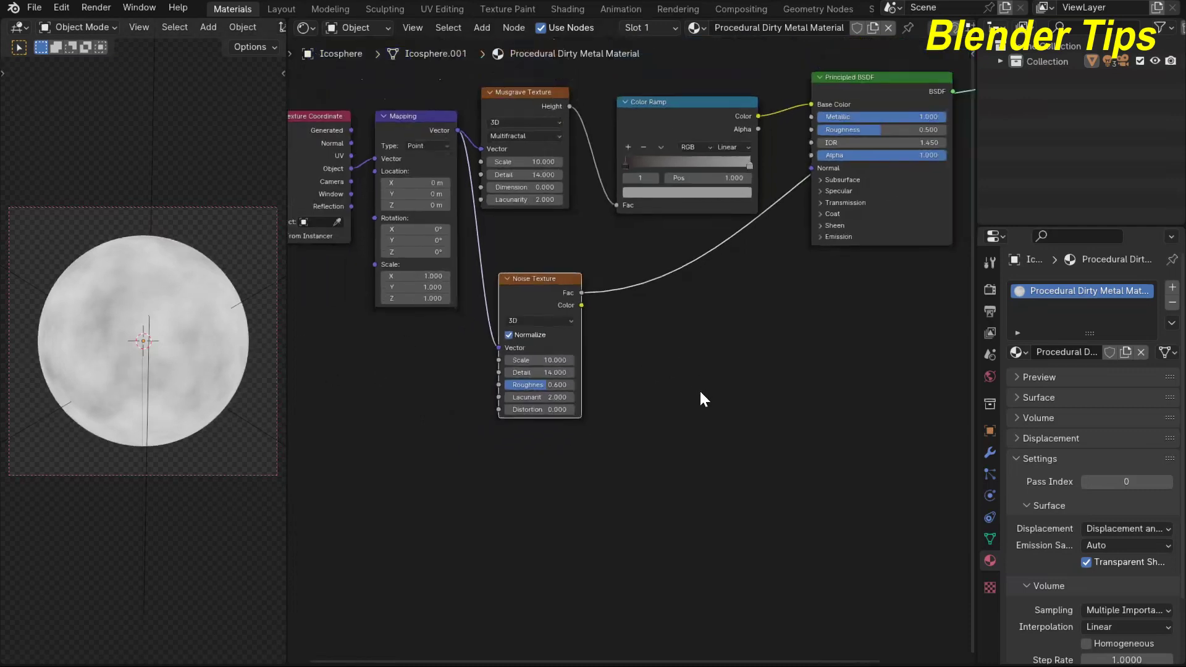
scroll(699, 388, "down", 2)
scroll(665, 422, "down", 2)
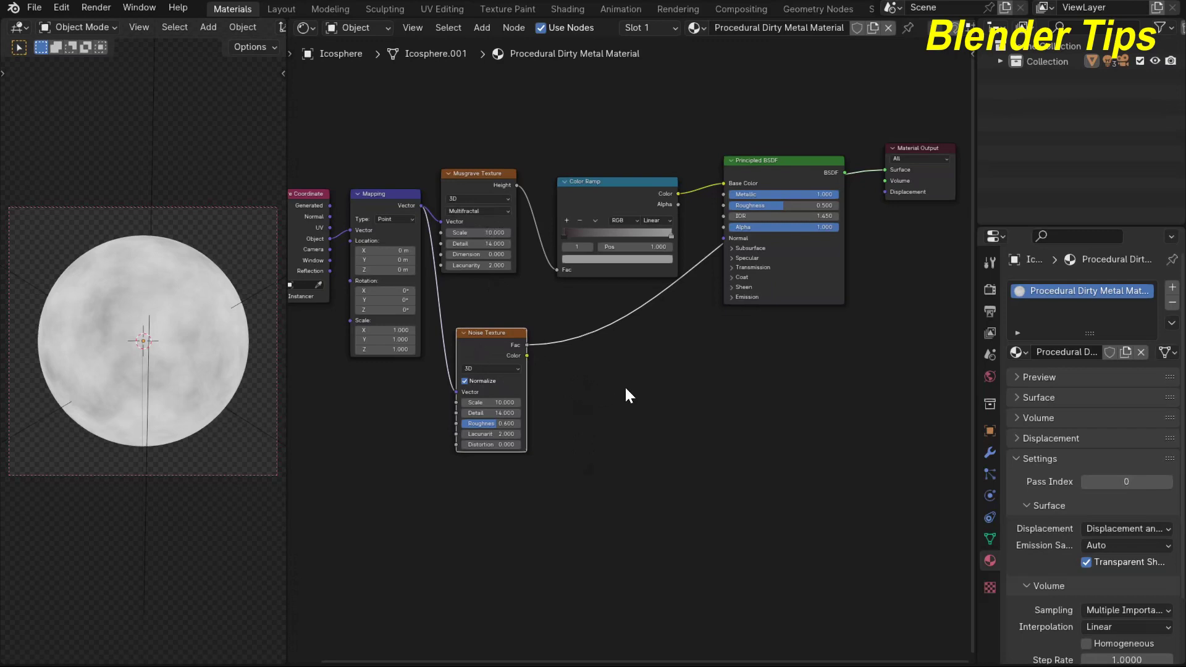
left_click_drag(480, 347, 476, 347)
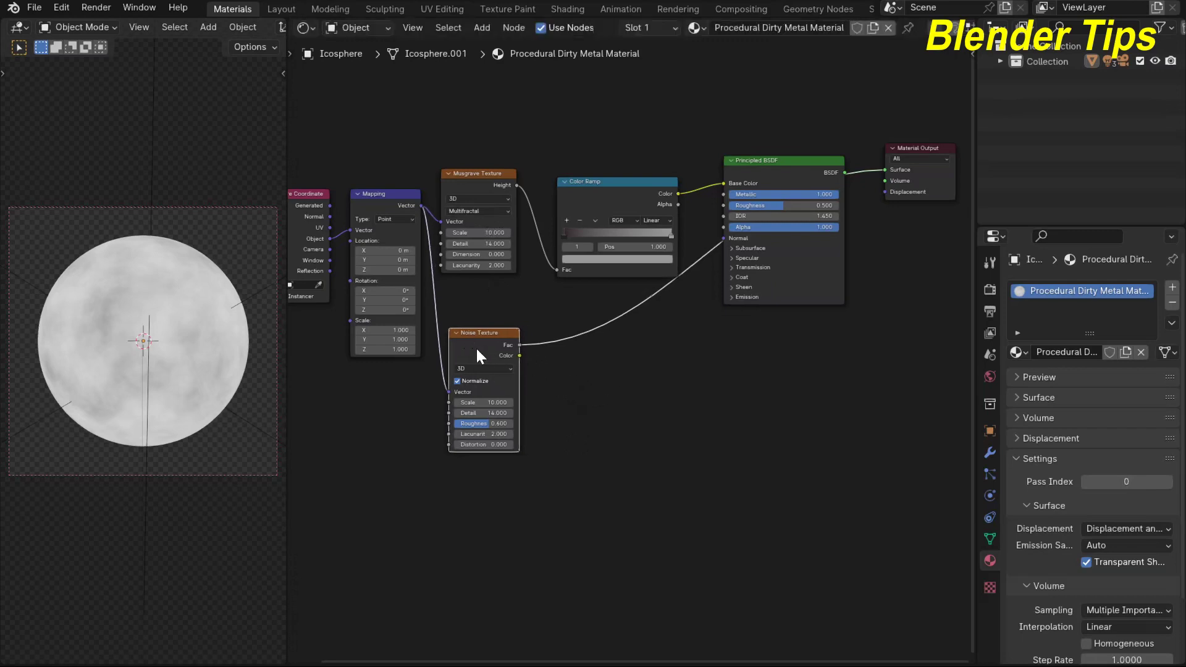
left_click(471, 185, "shift")
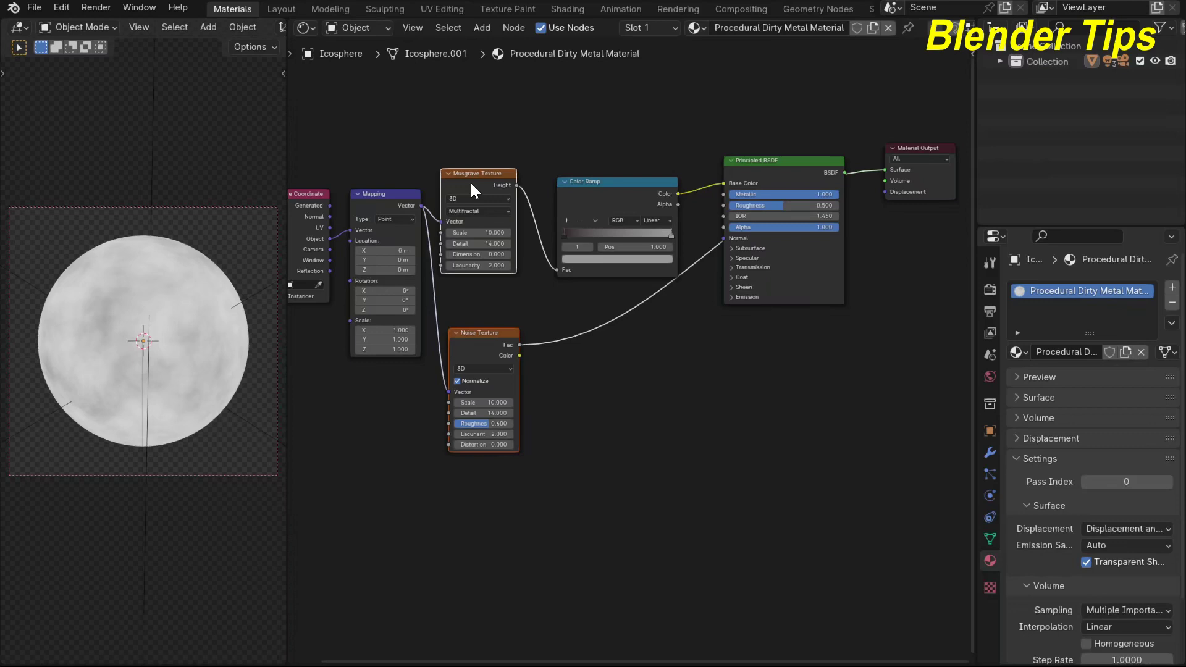
key("ctrl+0")
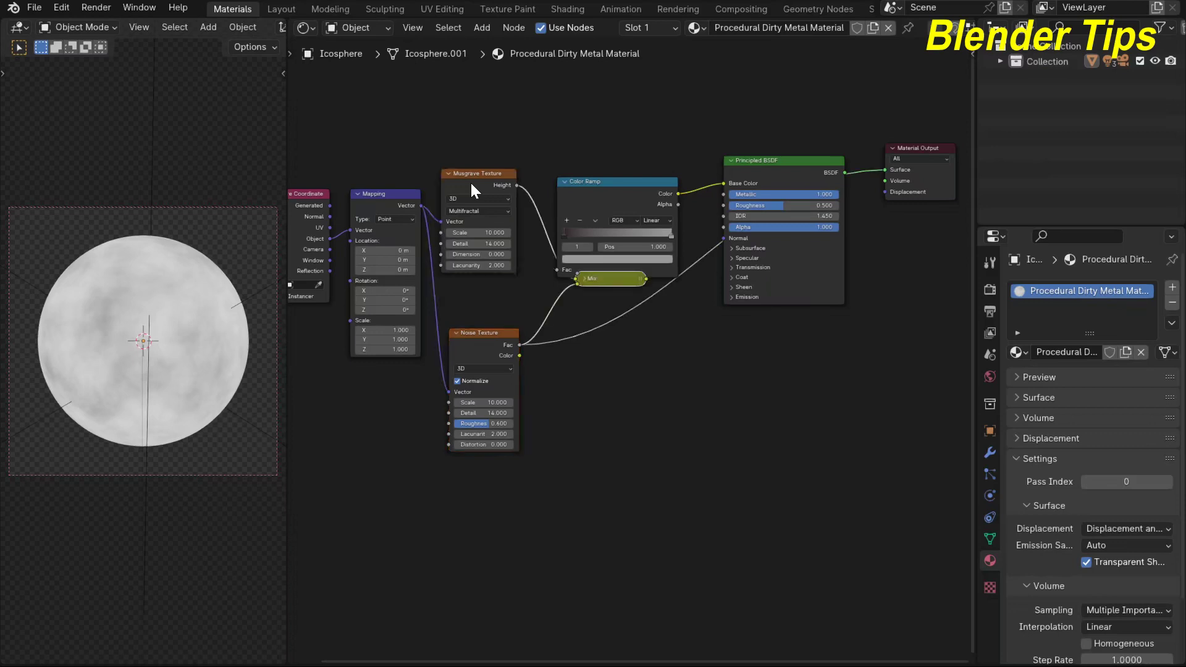
key("h")
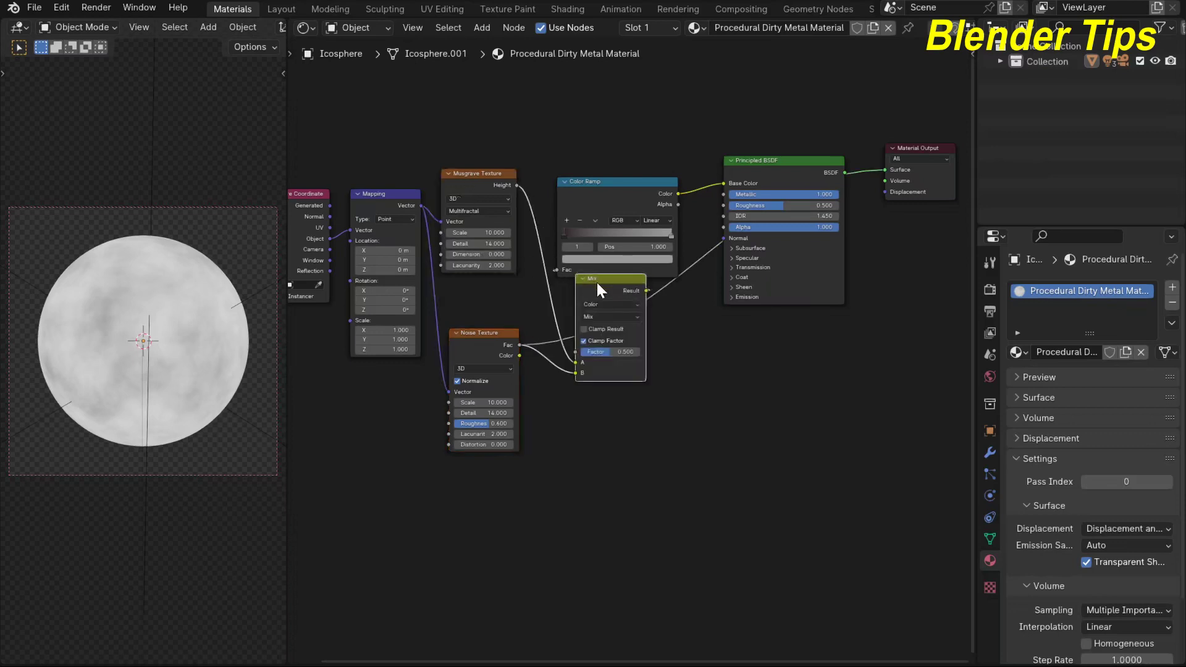
Rearrange the Mix, Color Ramp and Principled BSDF nodes into a tidy layout.
left_click_drag(595, 280, 597, 371)
left_click_drag(602, 204, 616, 181)
left_click_drag(755, 167, 778, 192)
scroll(720, 328, "up", 2)
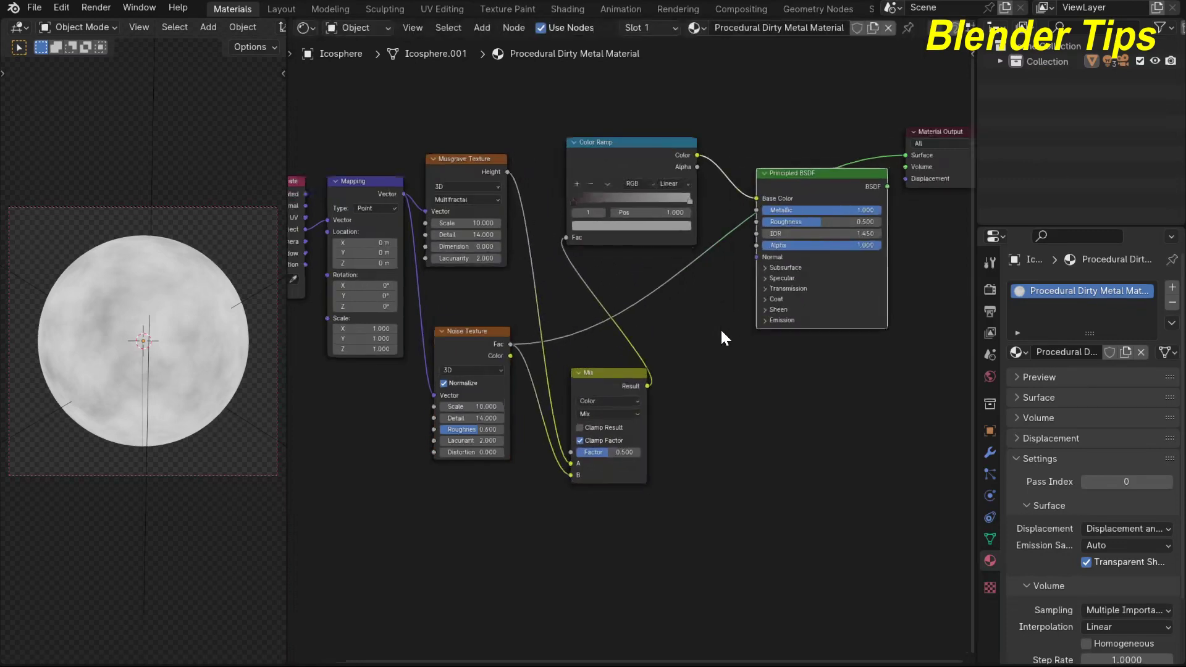
scroll(710, 333, "down", 2, "shift")
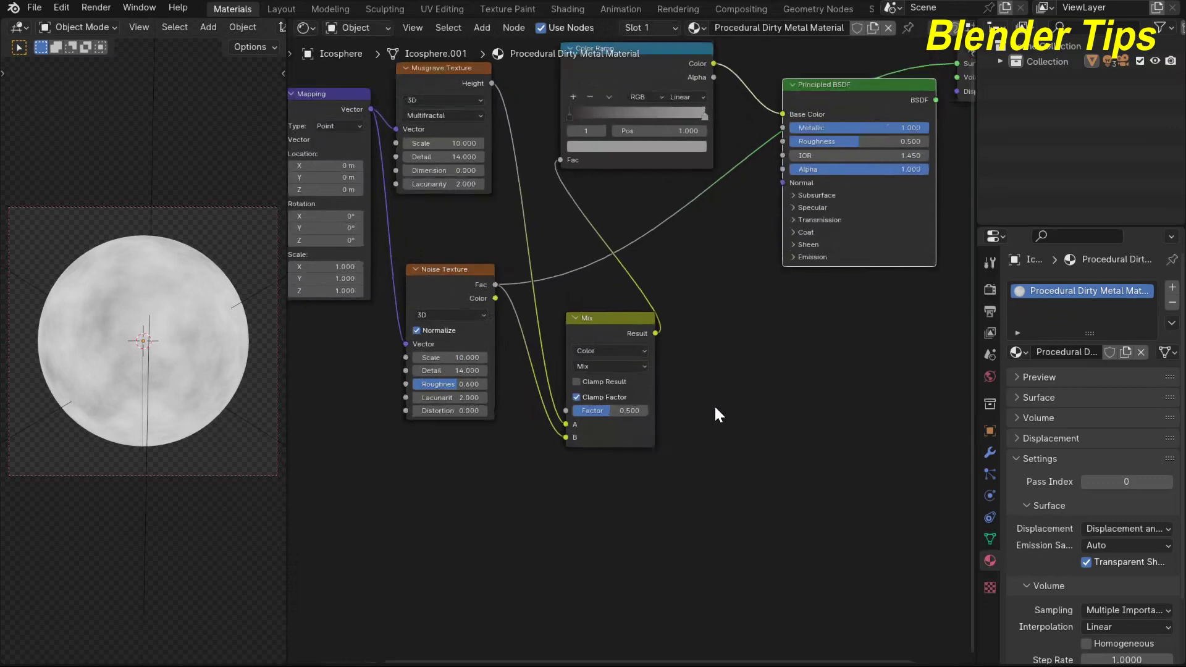
scroll(714, 410, "up", 1)
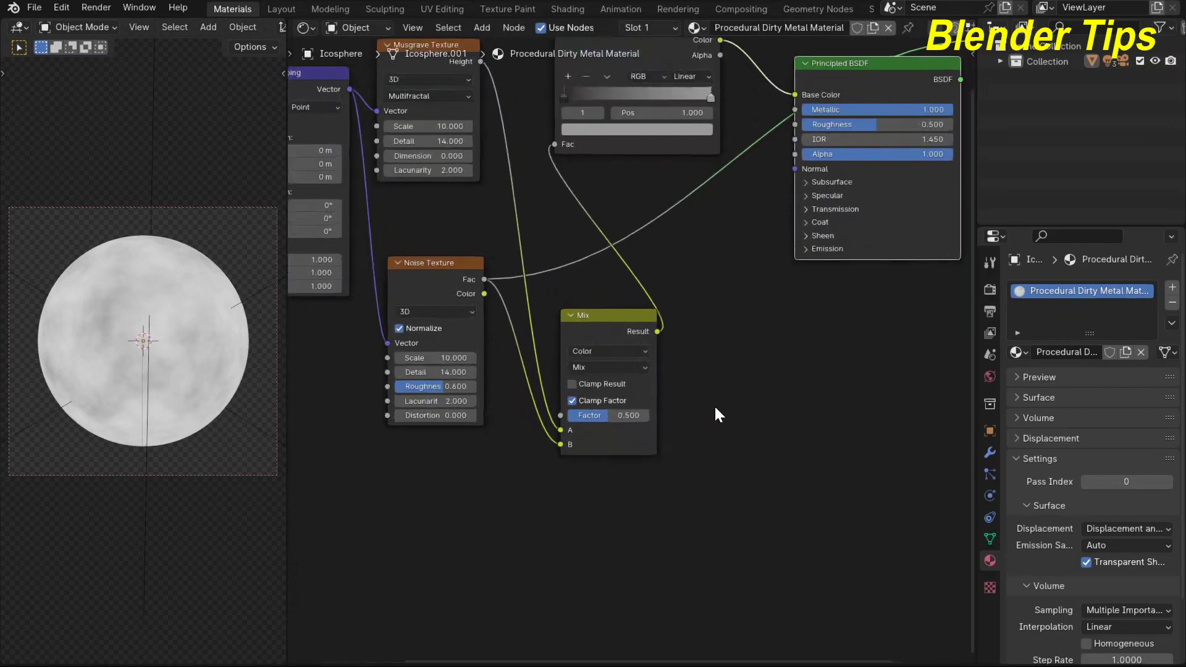
scroll(726, 399, "down", 3)
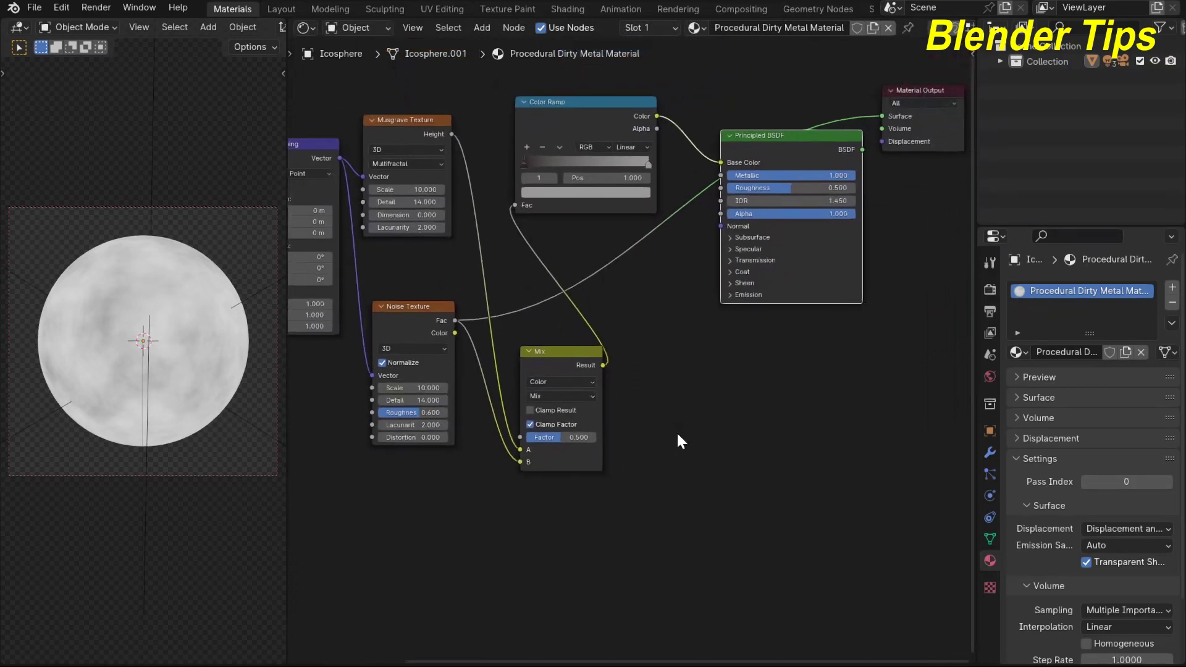
mouse_move(676, 431)
middle_mouse_down()
mouse_move(697, 404)
mouse_move(657, 437)
middle_mouse_up()
scroll(679, 429, "up", 2)
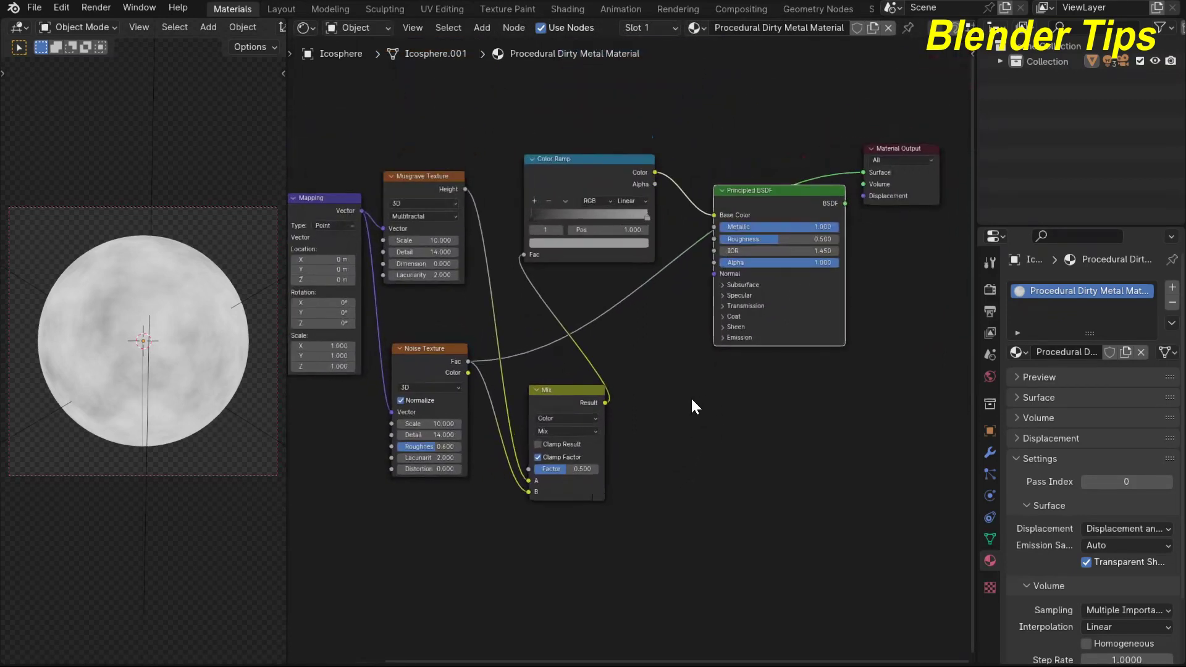
middle_click_drag(691, 397, 676, 418)
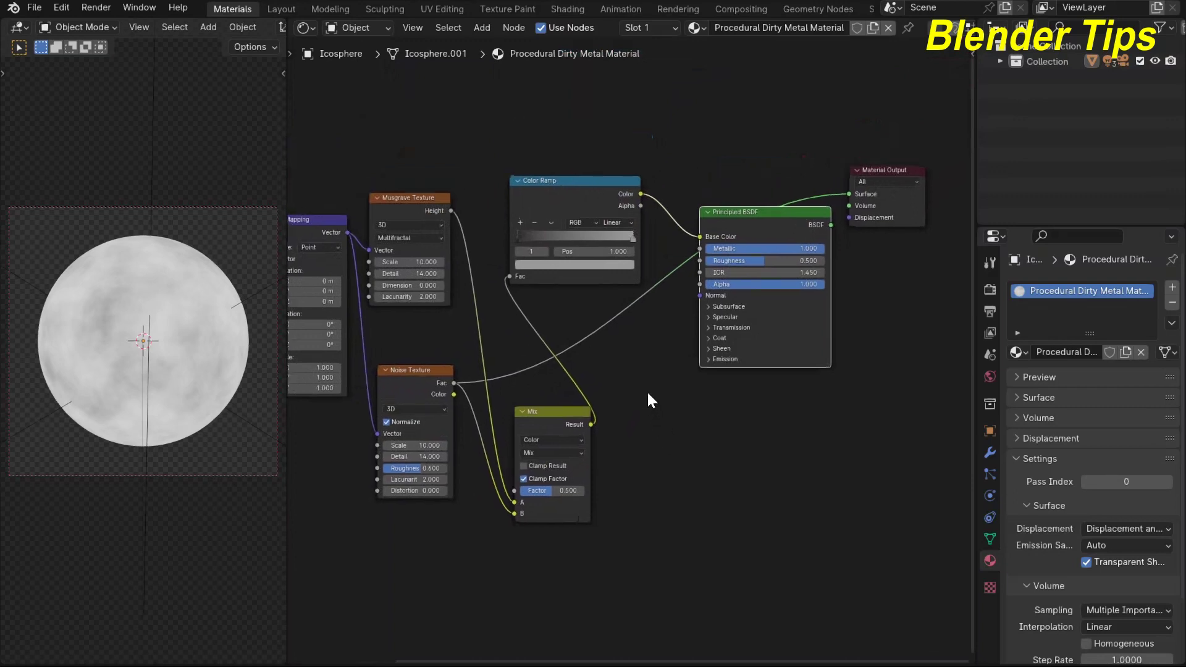
Add a second Color Ramp on the Mix output link.
key("shift+a")
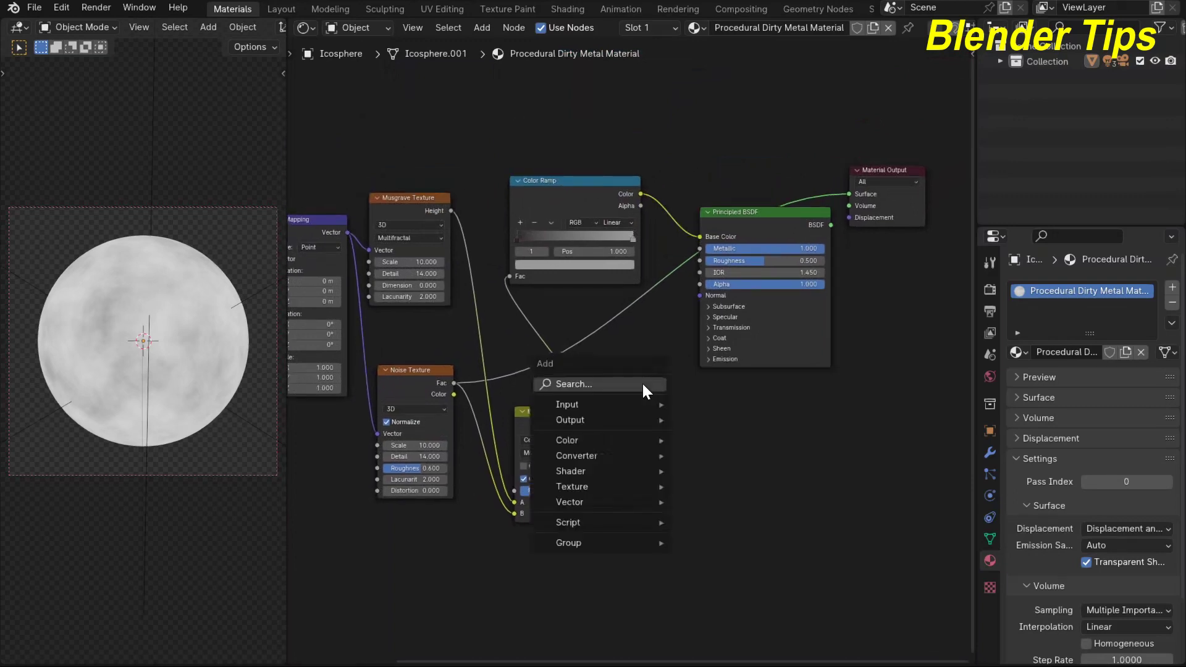
left_click(643, 386)
type("co")
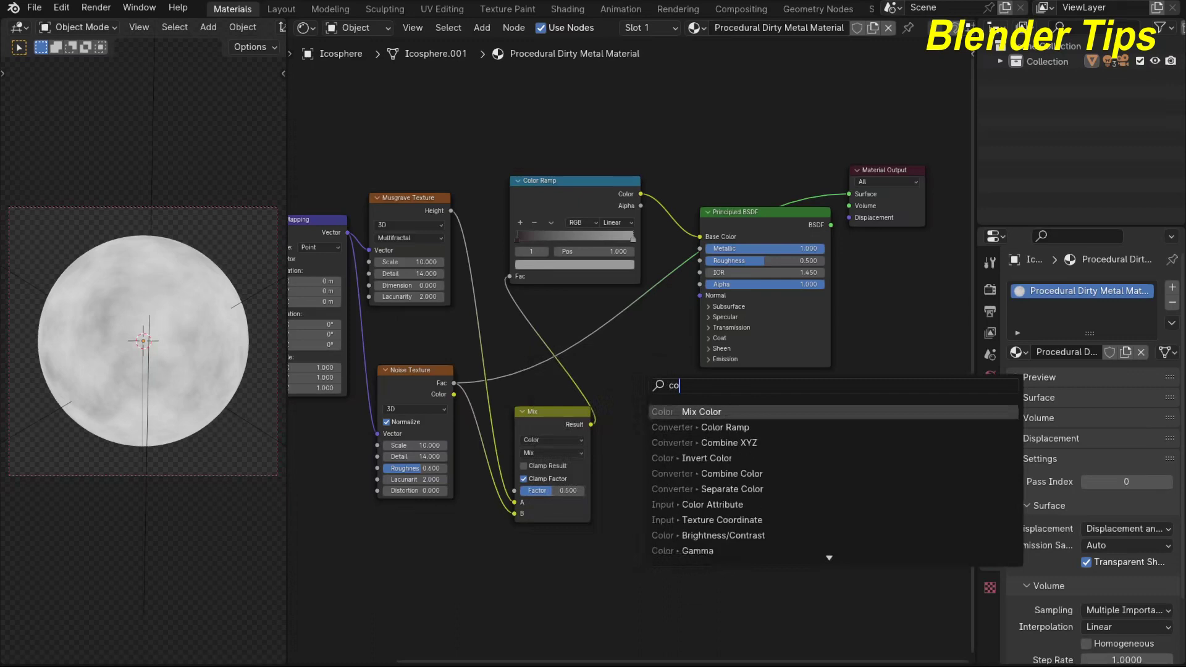
key("Down")
key("Return")
left_click(651, 384)
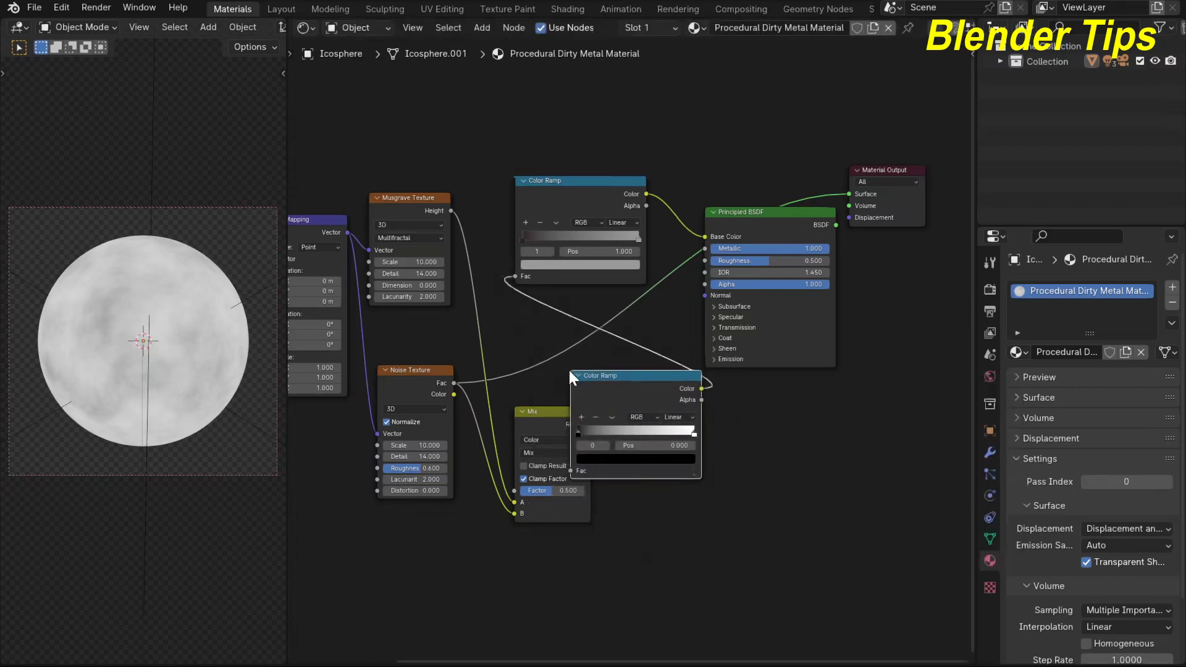
scroll(802, 418, "down", 3)
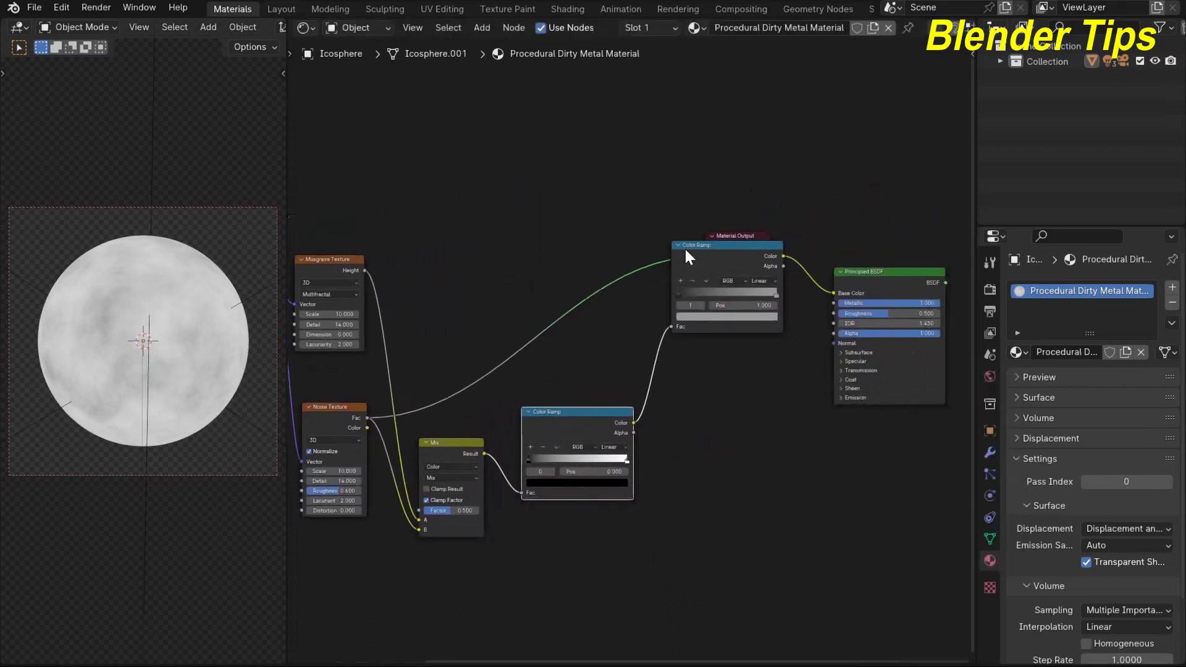
left_click_drag(683, 252, 685, 329)
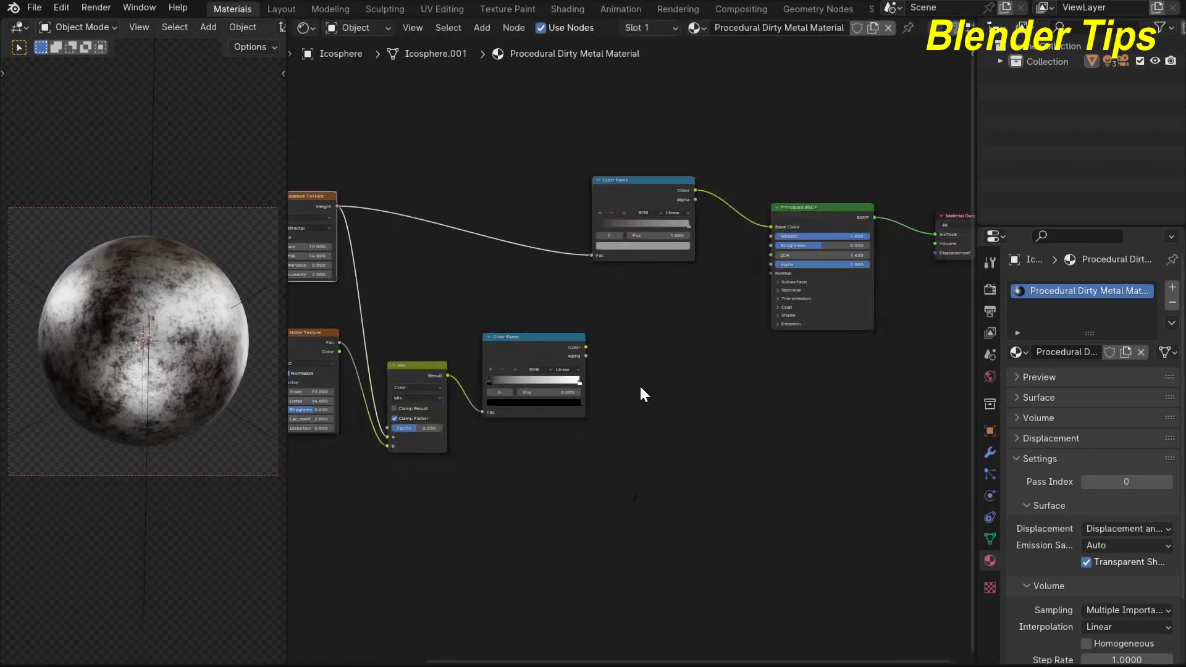
Connect the new Color Ramp's Color output to the Principled BSDF Roughness.
scroll(639, 384, "down", 3)
scroll(620, 387, "up", 3)
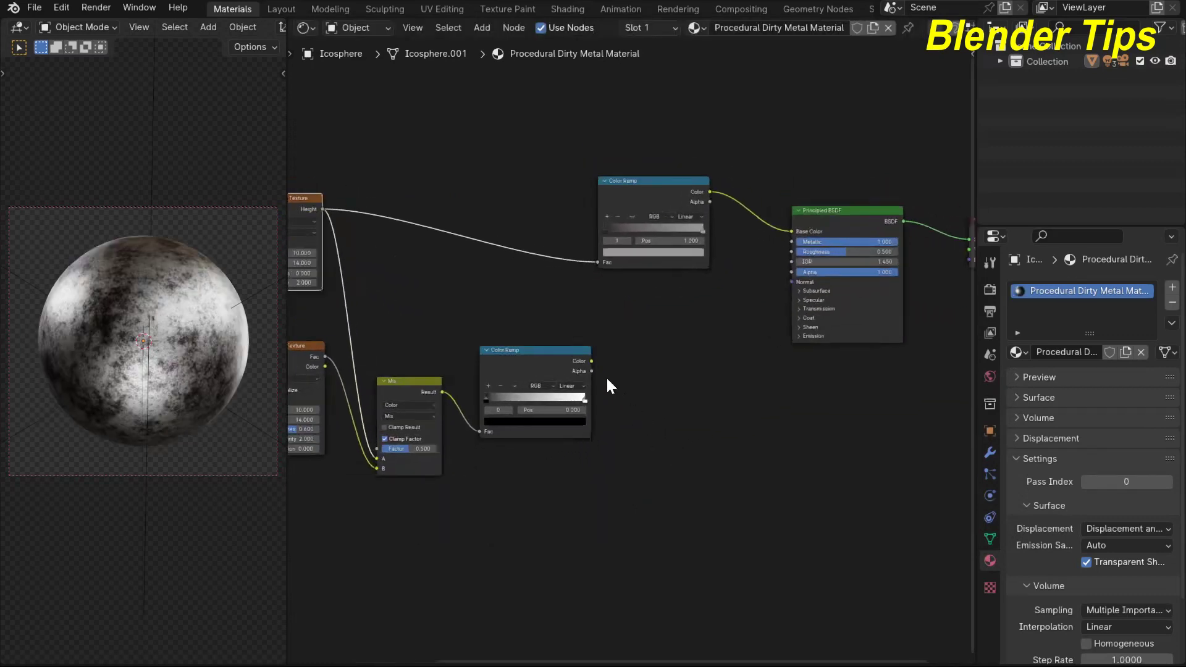
left_click_drag(591, 361, 789, 252)
middle_click_drag(574, 478, 692, 454)
scroll(690, 447, "up", 1)
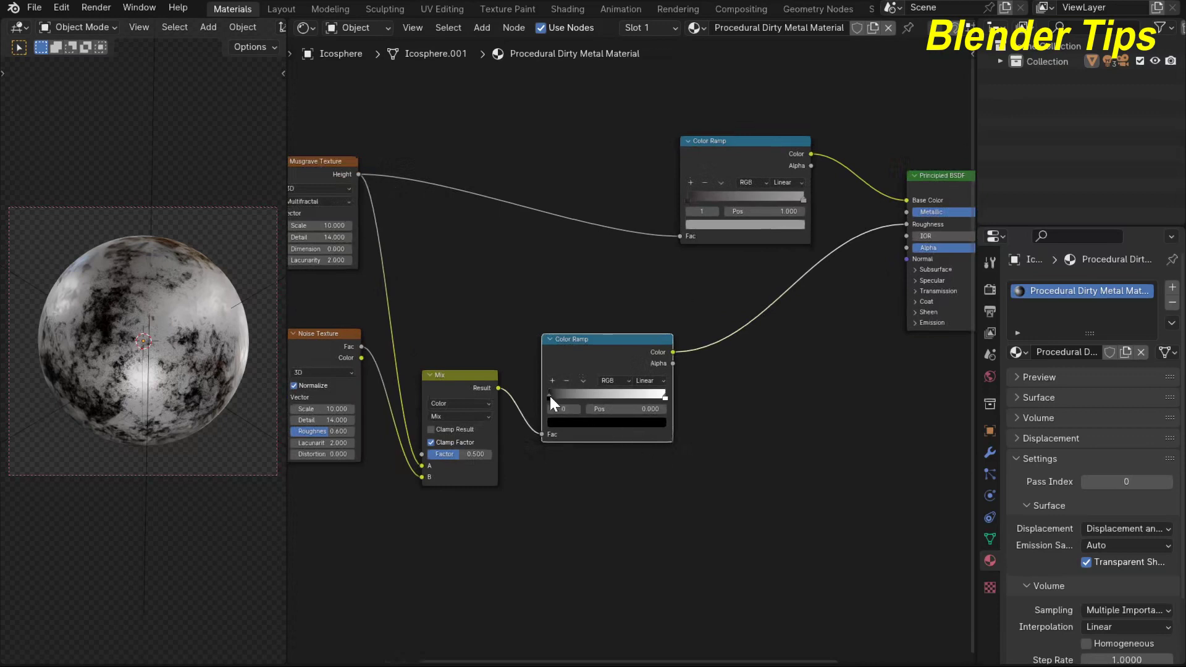
Adjust the roughness Color Ramp stops: raise the black stop to 0.301, darken the first to about 0.254.
left_click(565, 422)
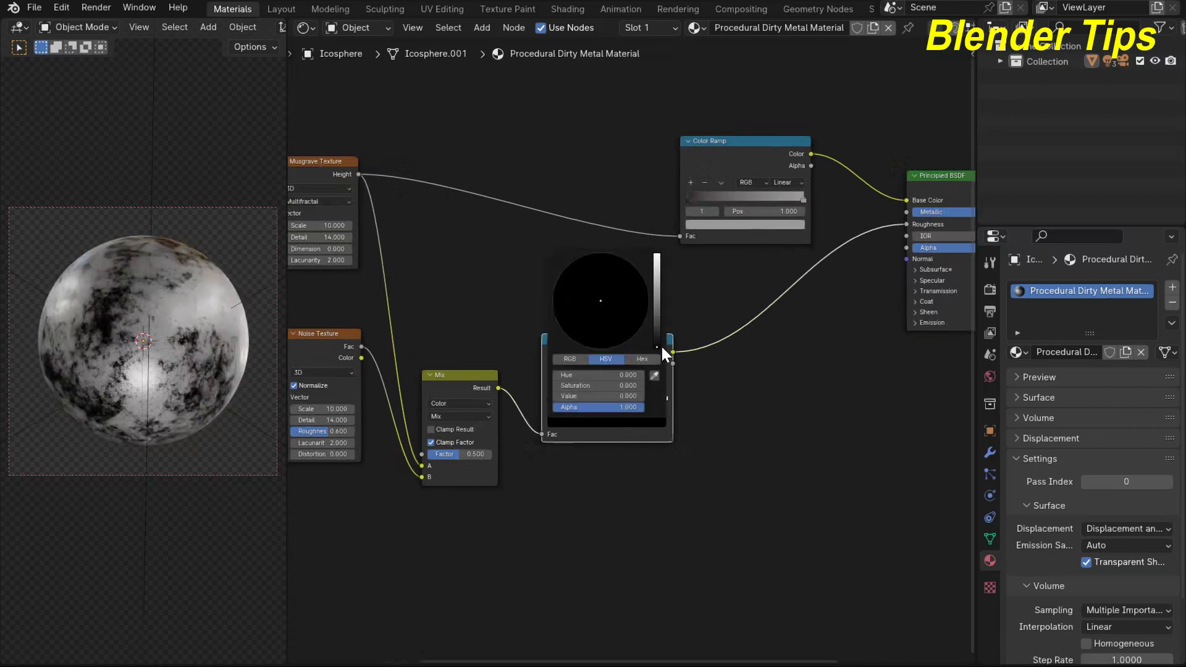
left_click_drag(657, 341, 657, 274)
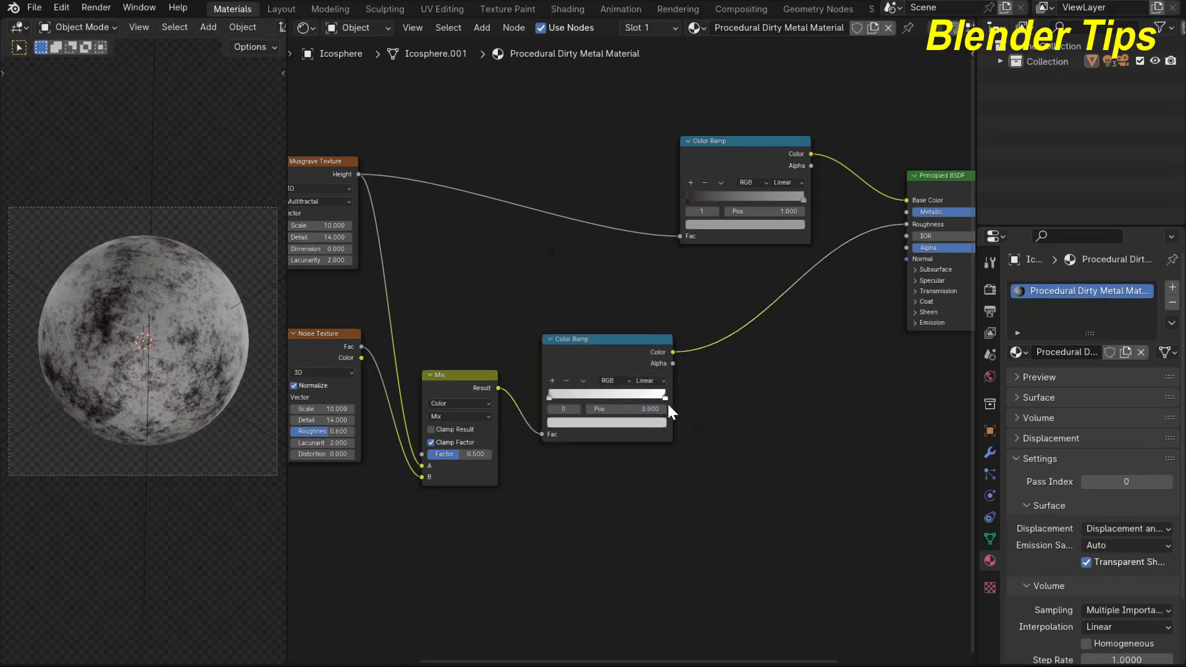
scroll(566, 404, "up", 1)
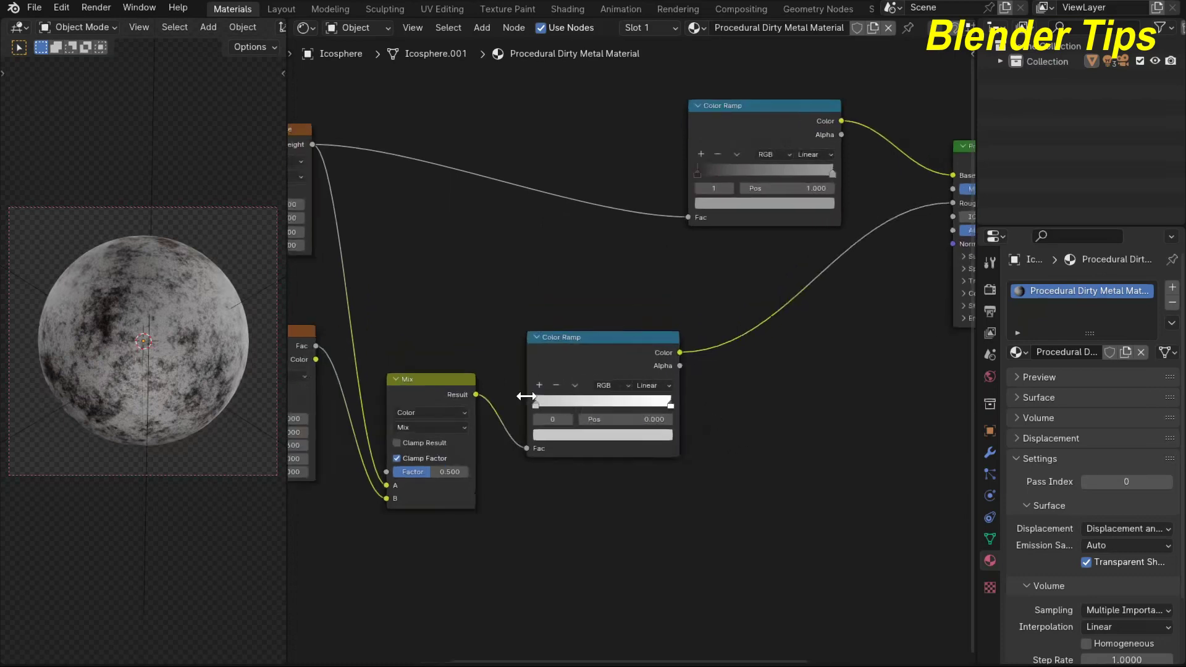
left_click(552, 431)
left_click_drag(657, 264, 661, 288)
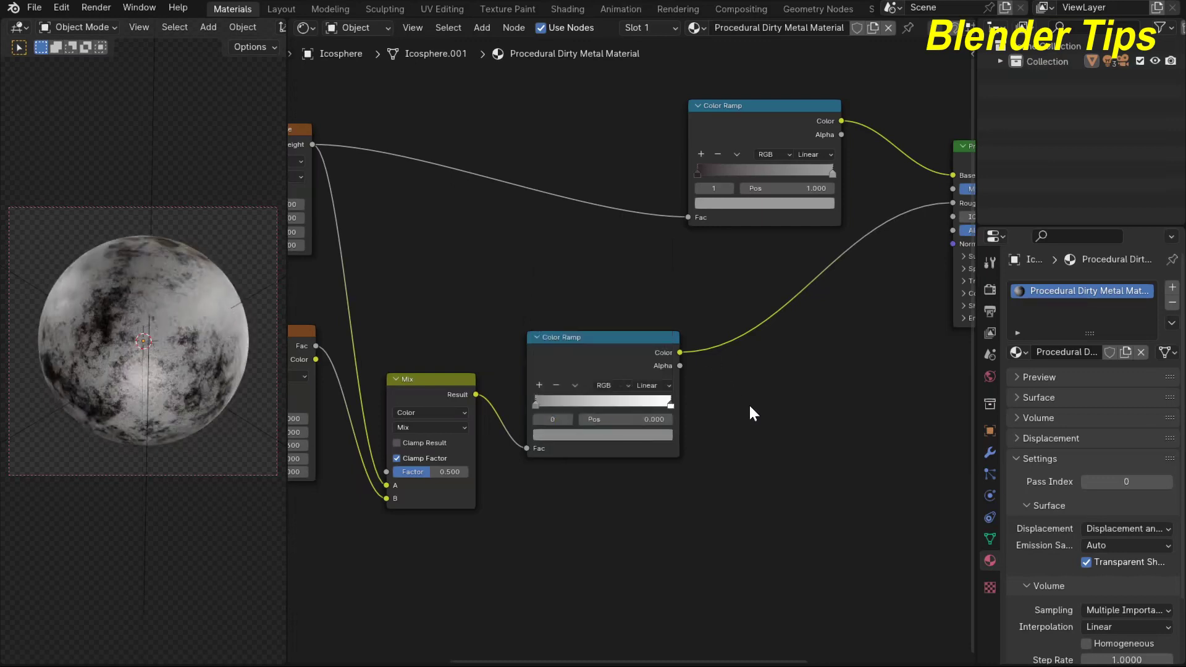
middle_click_drag(749, 404, 699, 432, "ctrl")
Move the lower Color Ramp node up and left and bring the Mapping node into view.
scroll(700, 432, "up", 2)
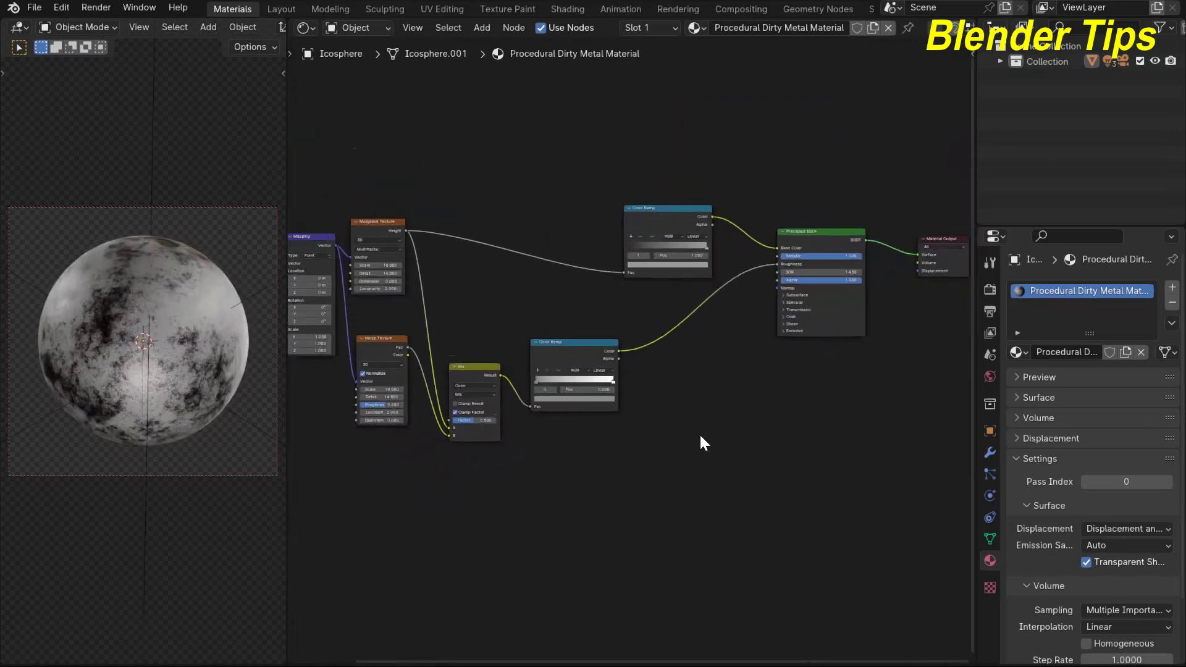
scroll(699, 433, "up", 2)
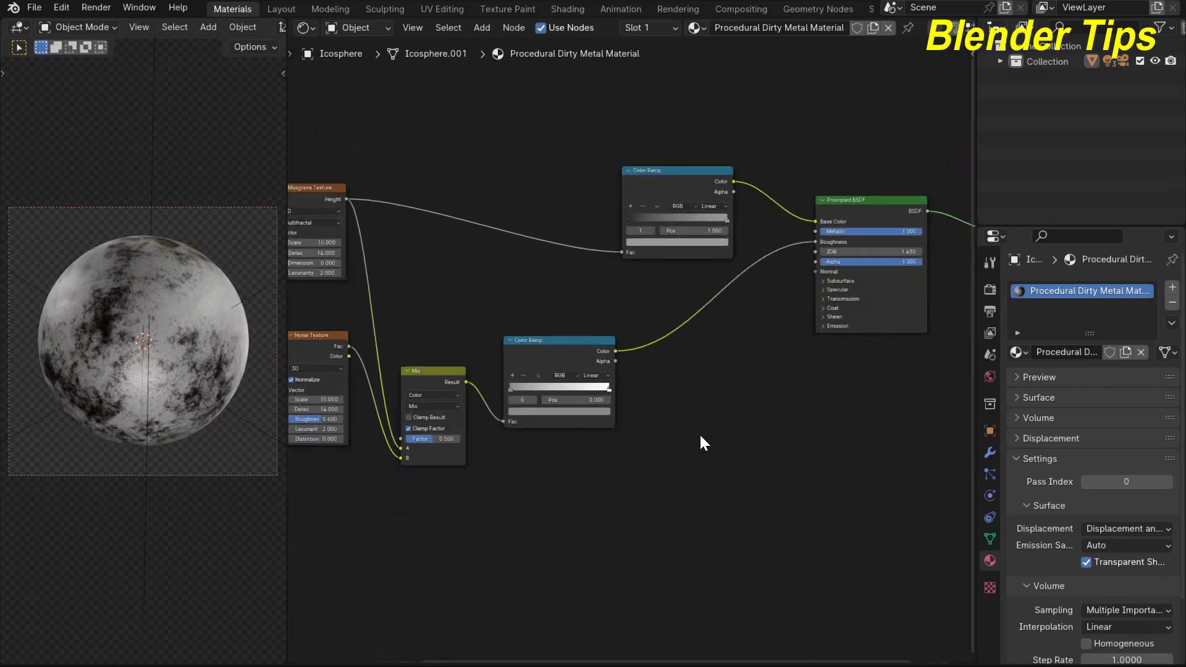
scroll(695, 420, "down", 2)
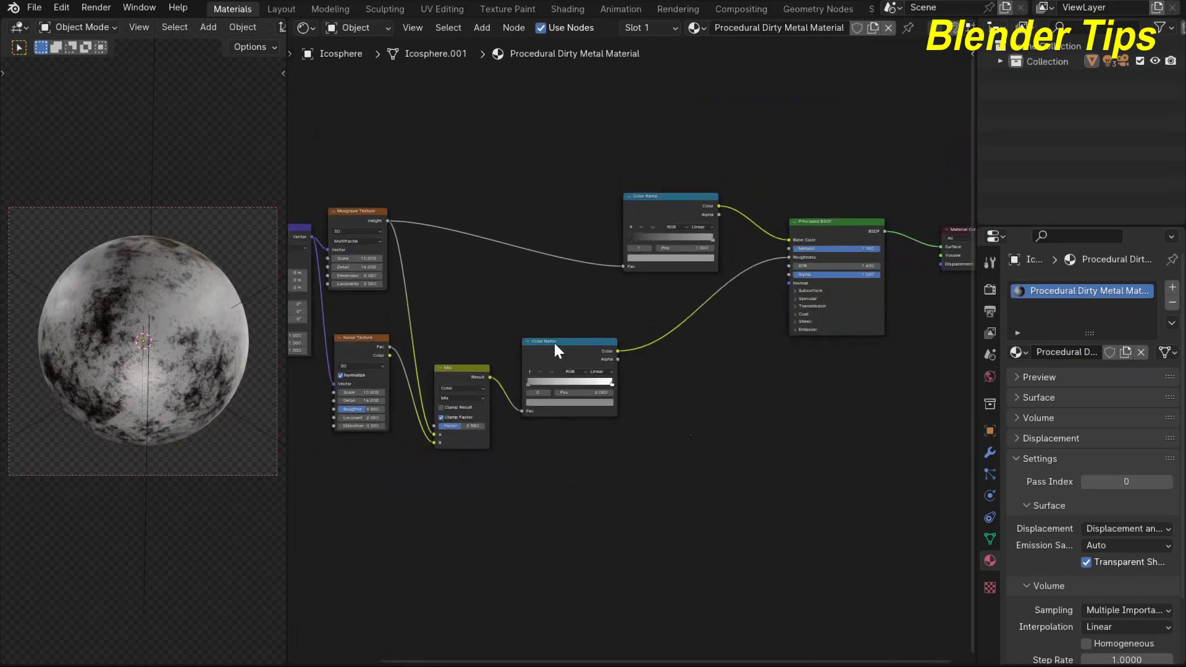
left_click_drag(554, 342, 539, 327)
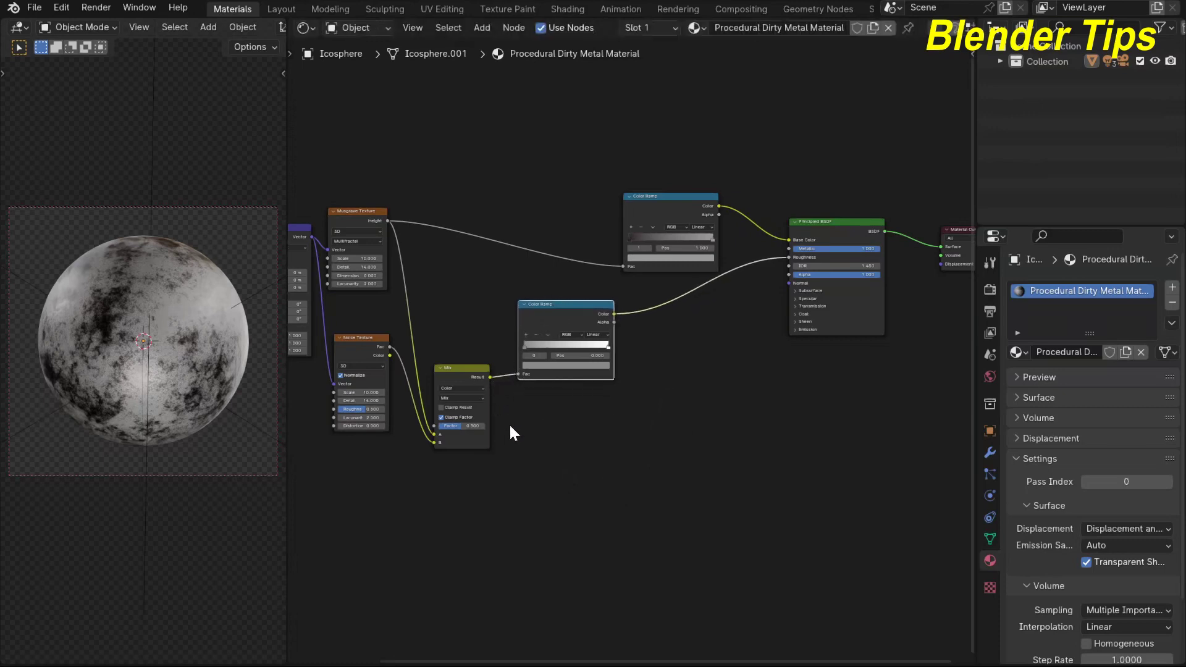
middle_click_drag(510, 432, 583, 408)
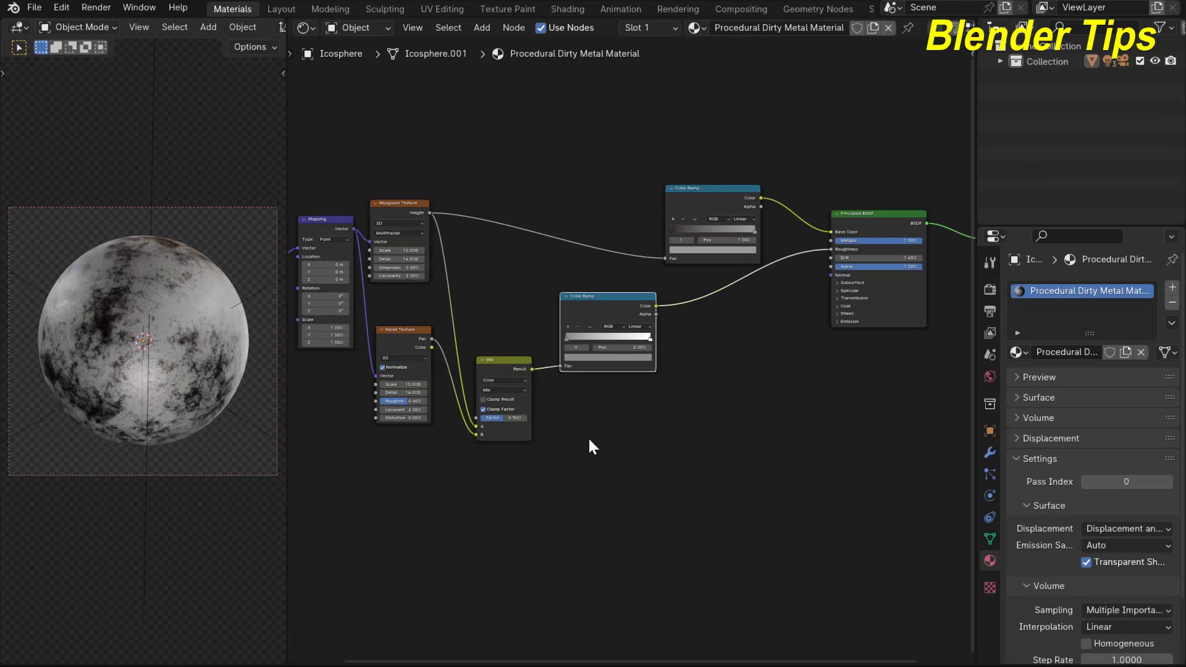
Link the Mix node's Result to the Principled BSDF Normal input and tidy the ramp's position.
mouse_move(531, 368)
left_mouse_down()
mouse_move(579, 417)
mouse_move(725, 436)
mouse_move(821, 309)
mouse_move(829, 277)
left_mouse_up()
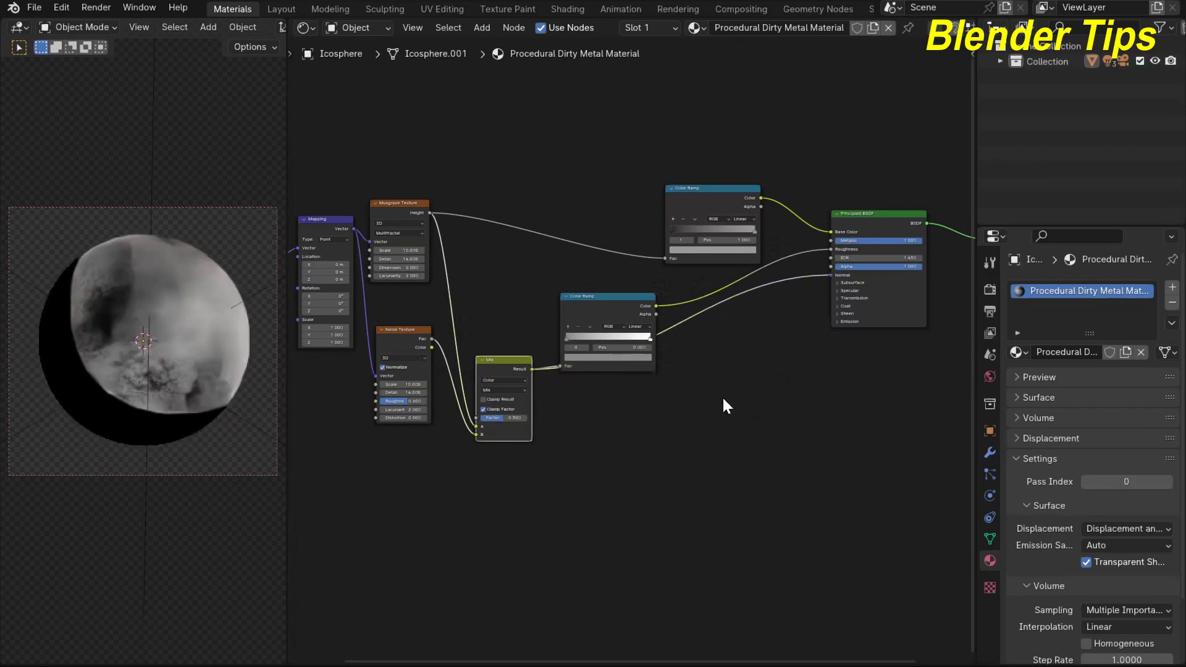
middle_click_drag(721, 395, 700, 363)
scroll(701, 363, "up", 1)
left_click_drag(593, 260, 554, 226)
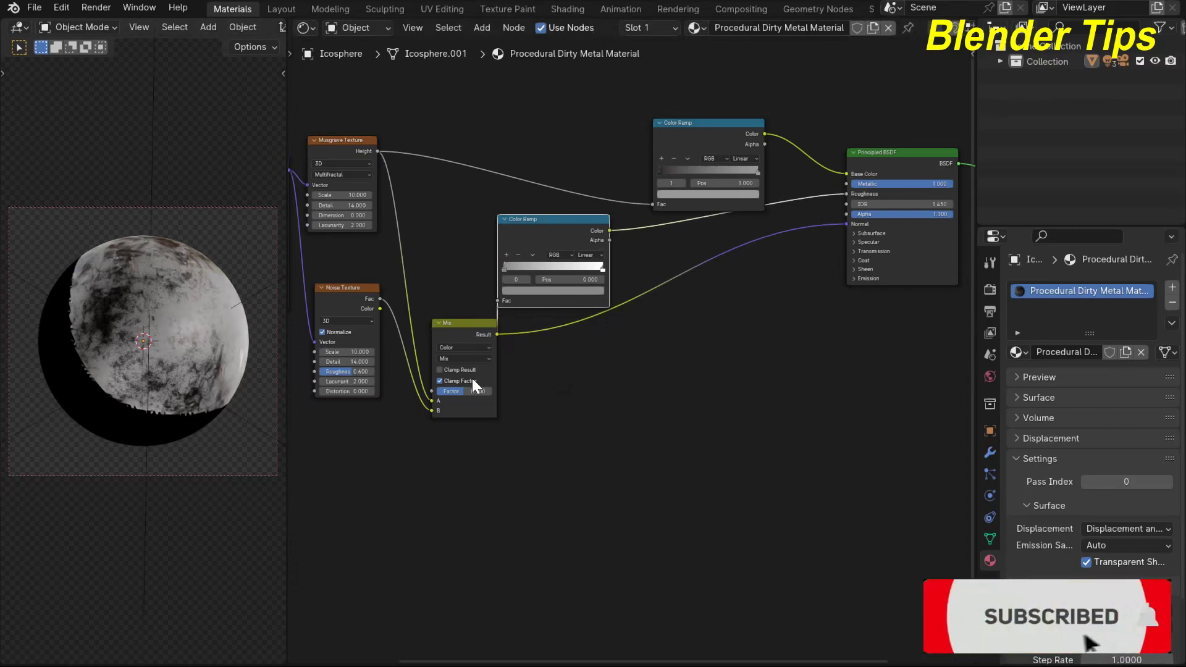
scroll(802, 287, "down", 1)
middle_click_drag(802, 286, 791, 365)
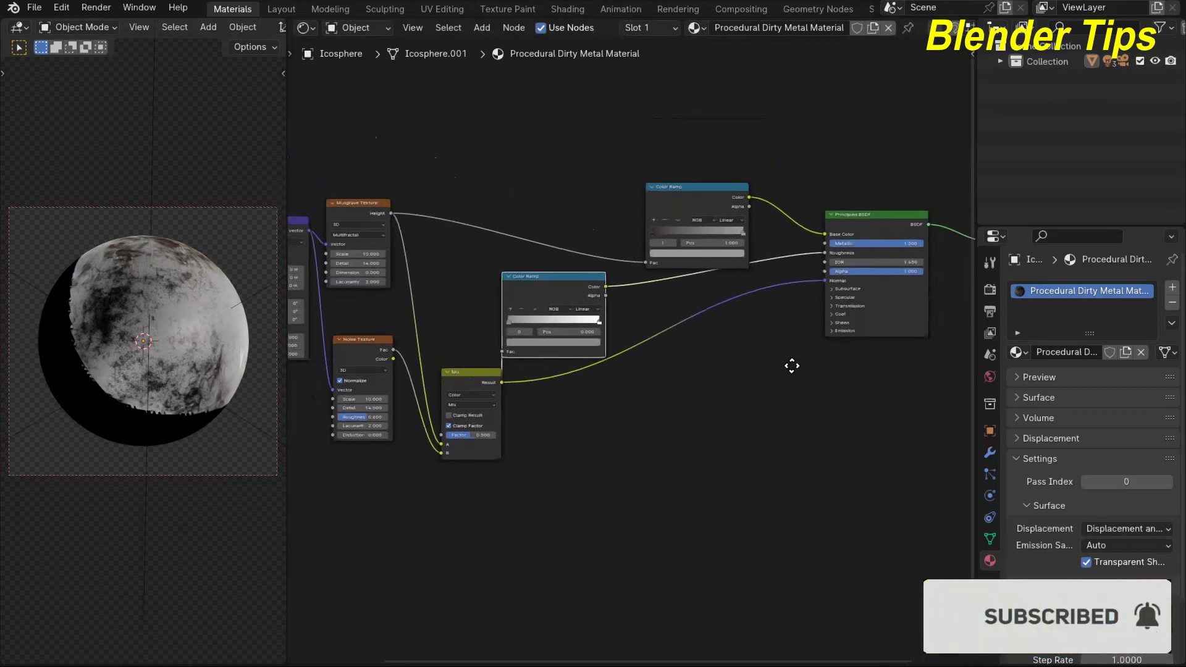
Add a Bump node onto the Mix-to-Normal link, fed through its Height input.
key("shift+a")
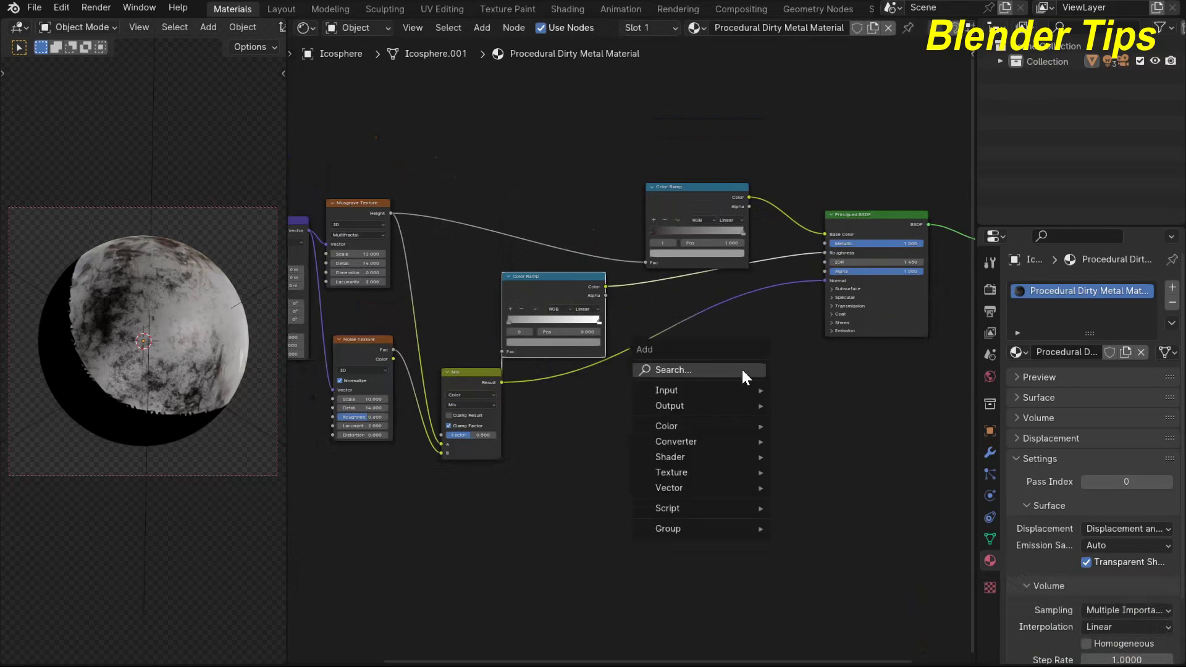
left_click(742, 371)
type("bu")
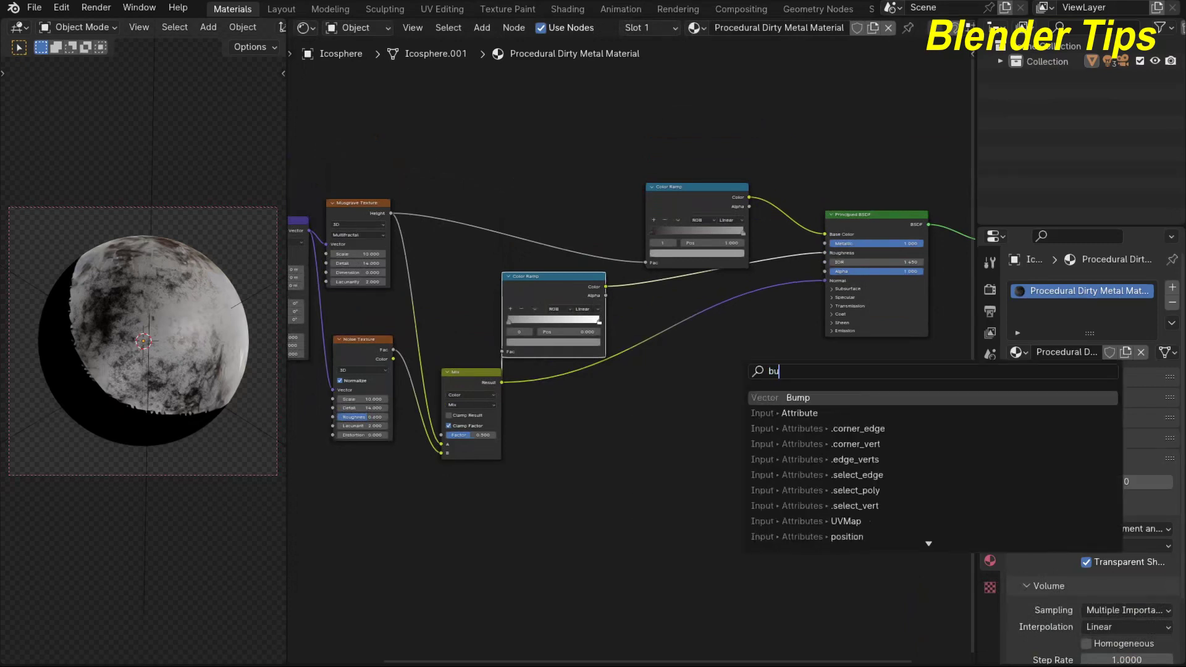
key("Return")
left_click(720, 321)
left_click_drag(720, 321, 721, 372)
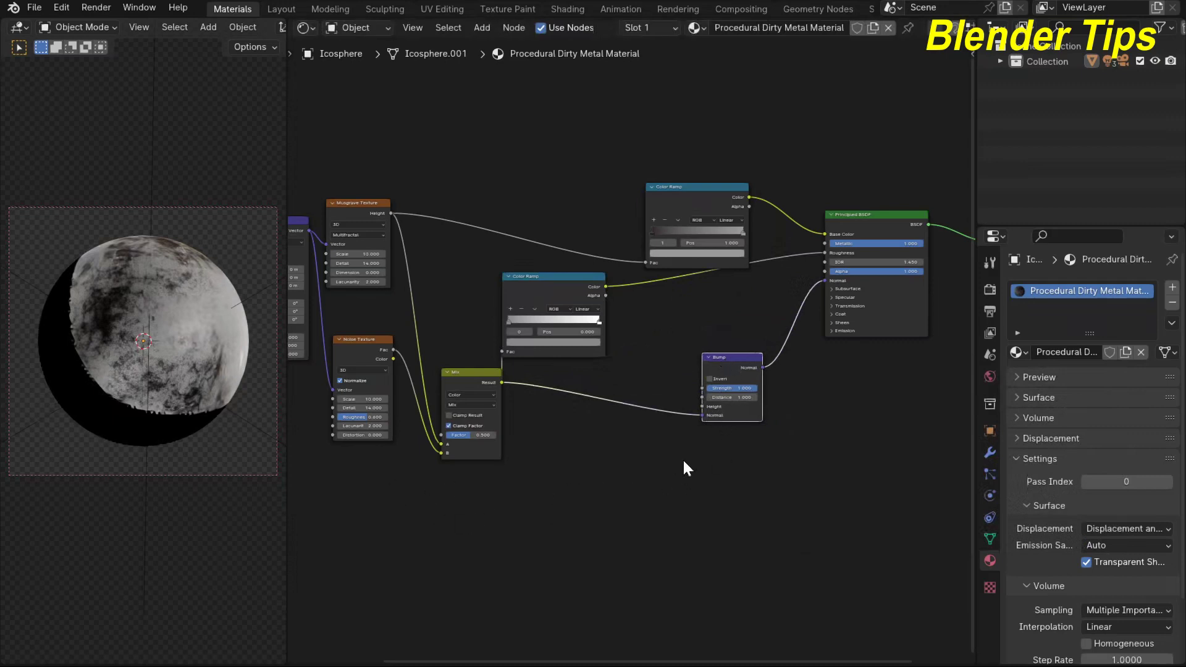
left_click_drag(701, 416, 697, 408)
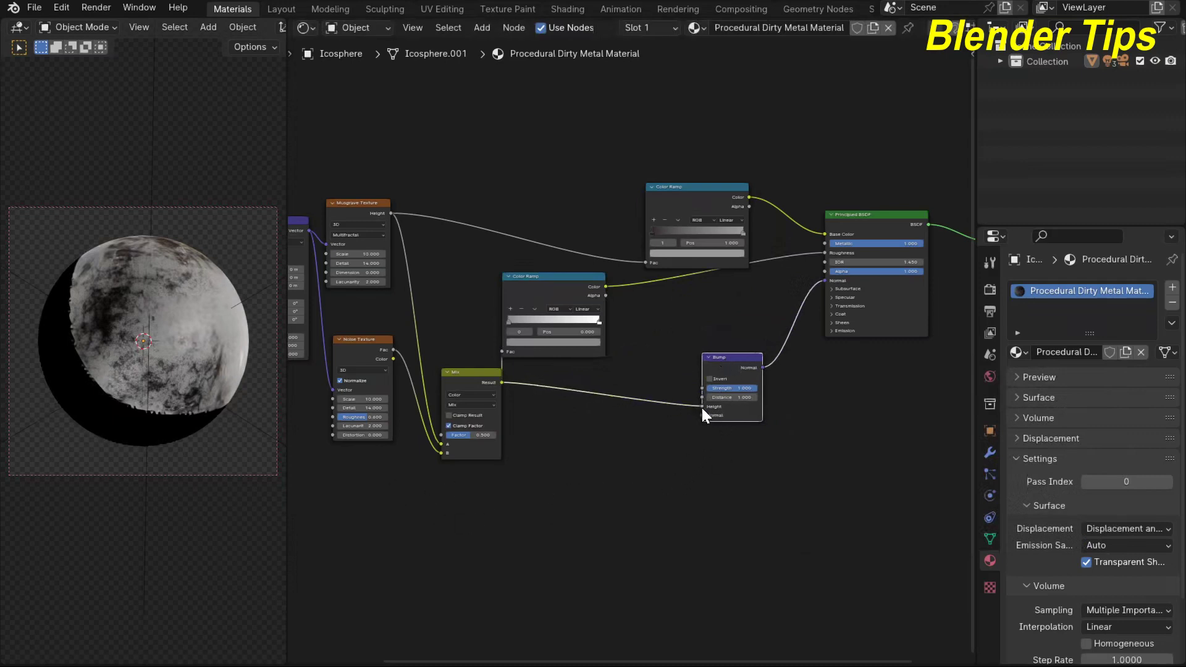
Set the Bump node's Strength to 0.020.
scroll(170, 377, "up", 3)
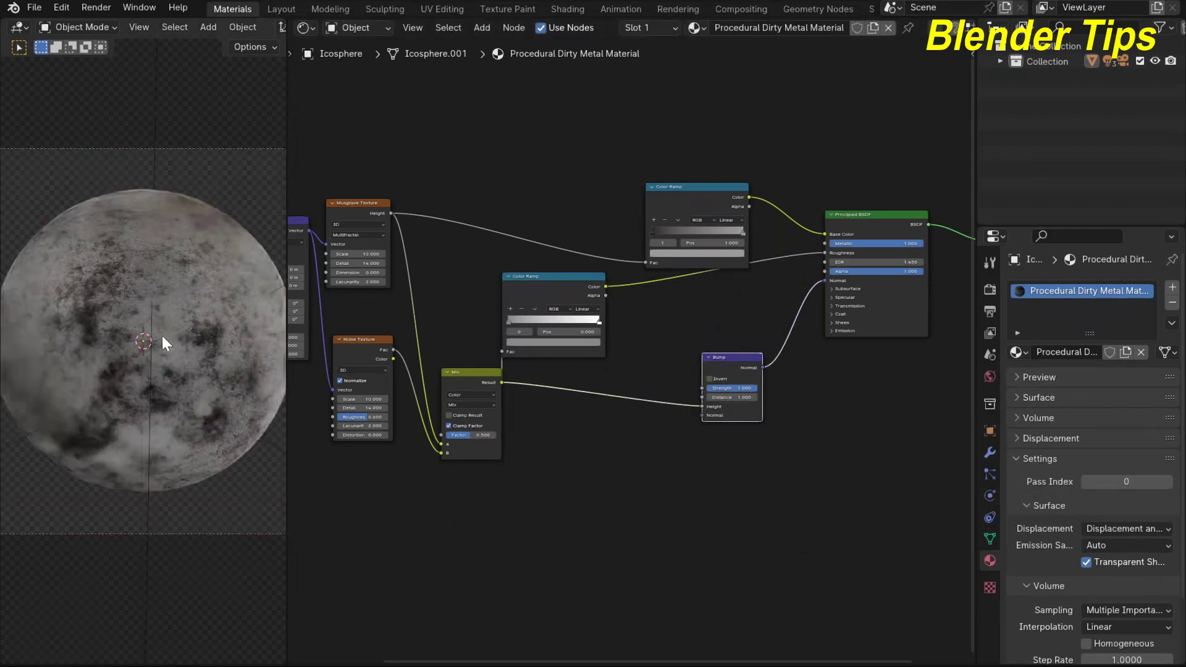
scroll(806, 464, "up", 4)
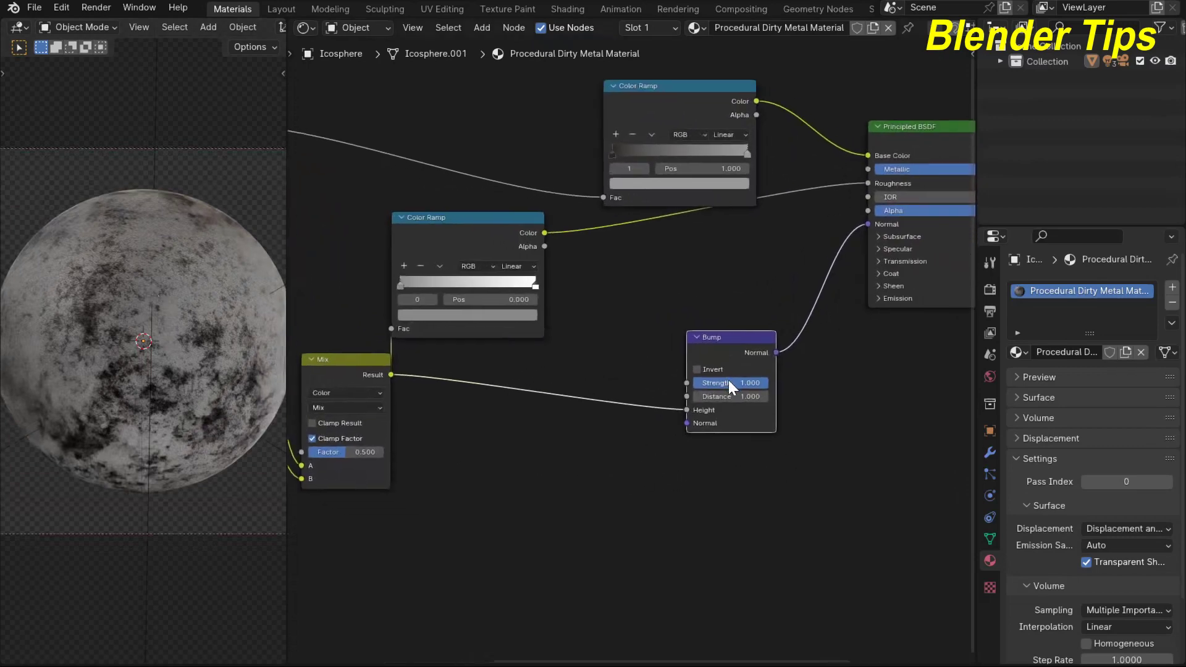
left_click_drag(729, 380, 692, 379)
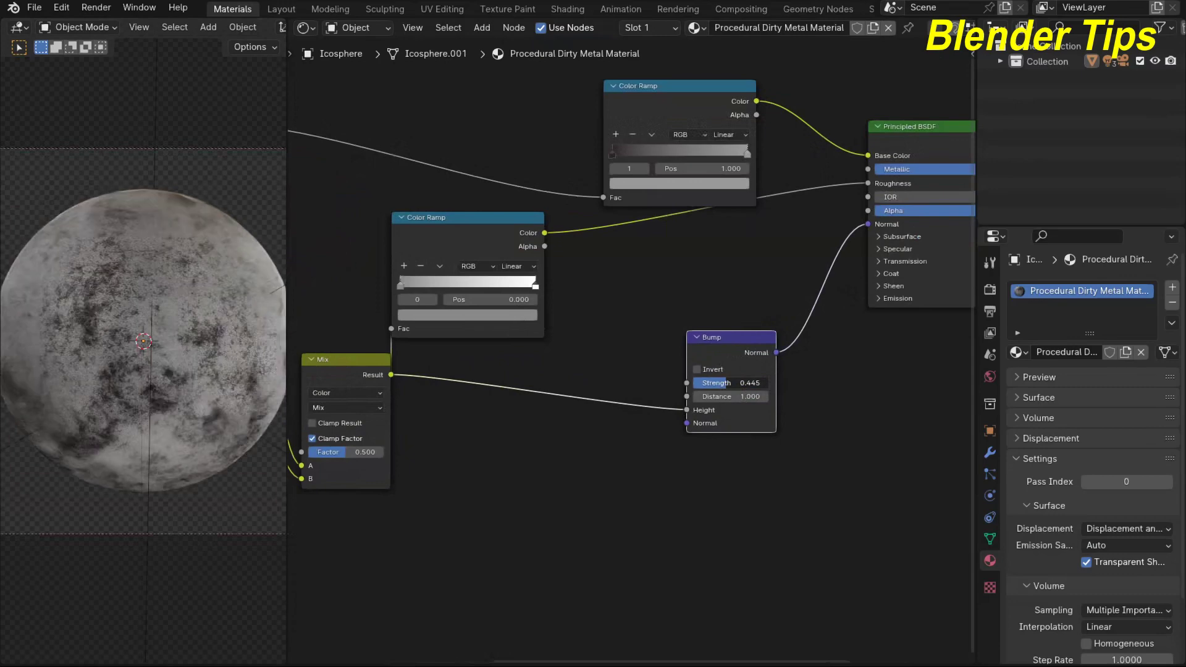
left_click(726, 383)
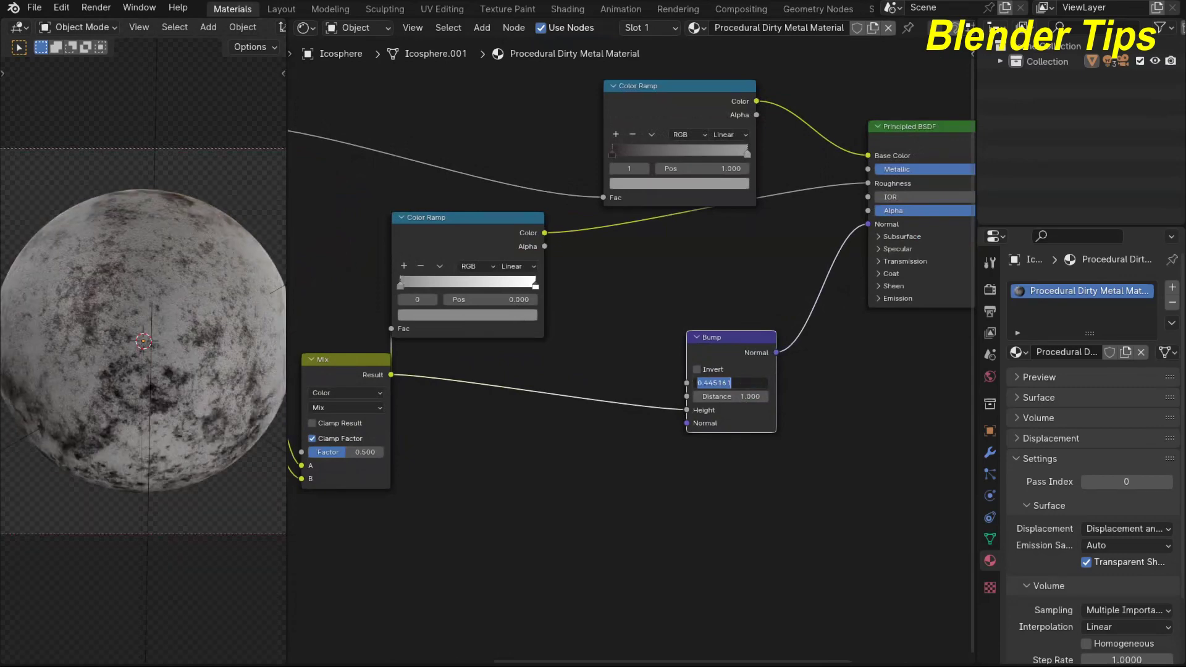
type(".020")
key("Return")
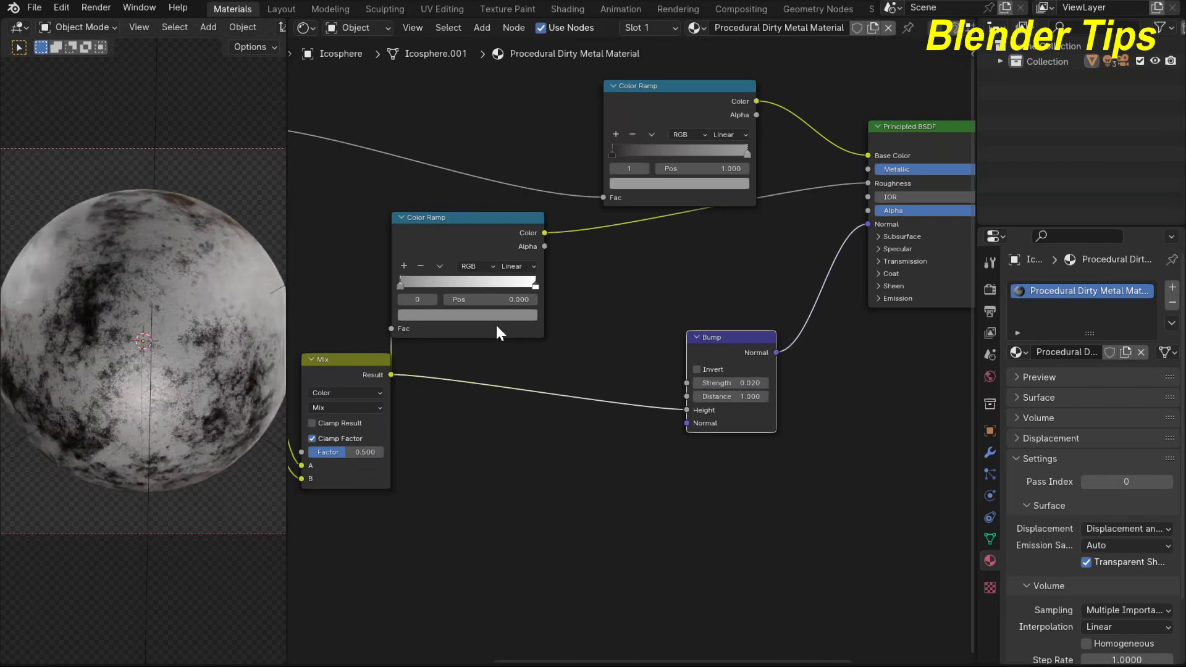
scroll(140, 332, "up", 2)
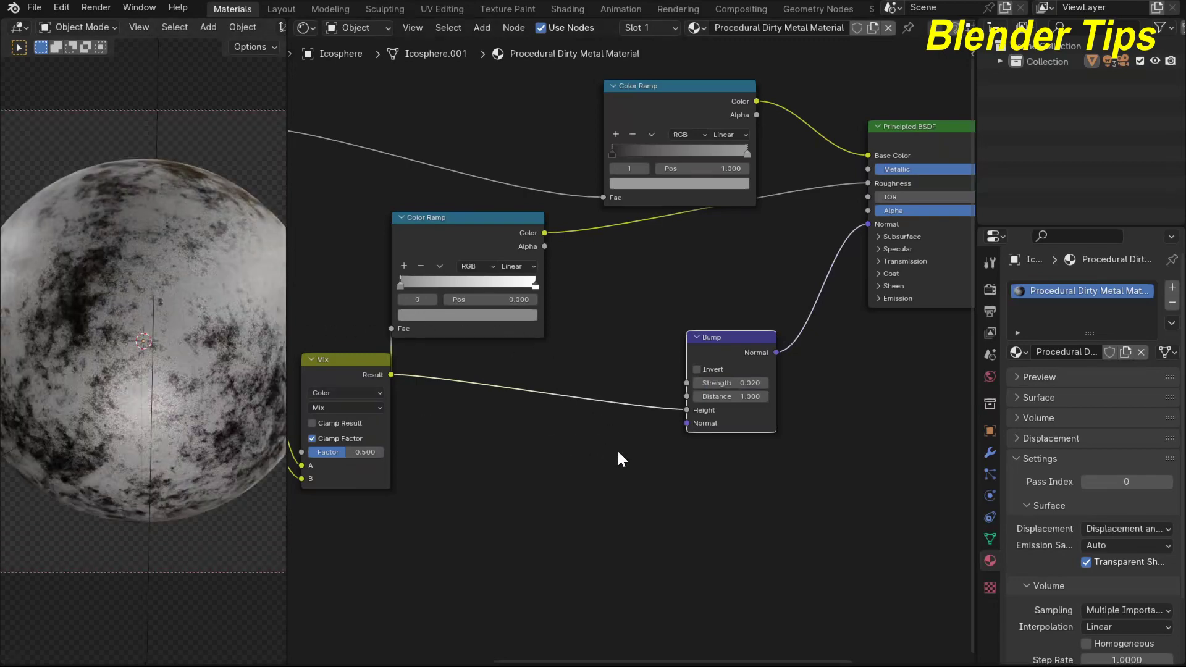
scroll(643, 442, "down", 2)
scroll(735, 432, "down", 2)
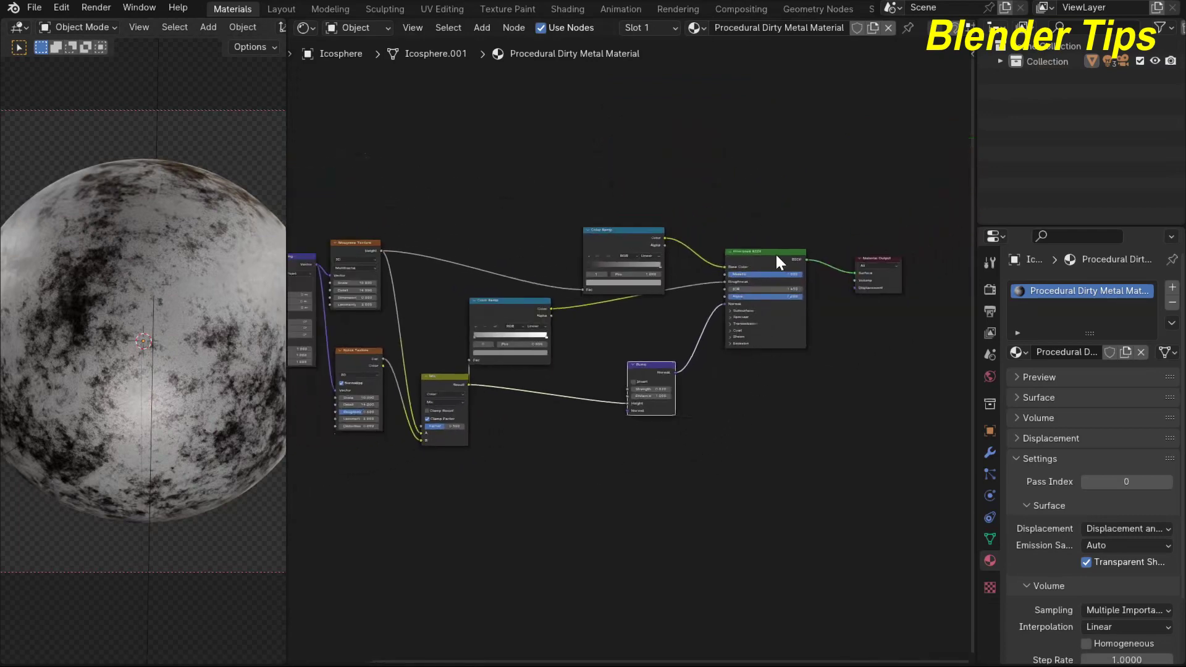
Shift the Principled BSDF node right, frame the whole node tree, and render with F12.
left_click_drag(776, 254, 793, 274)
scroll(530, 464, "down", 3)
middle_click_drag(530, 465, 597, 488)
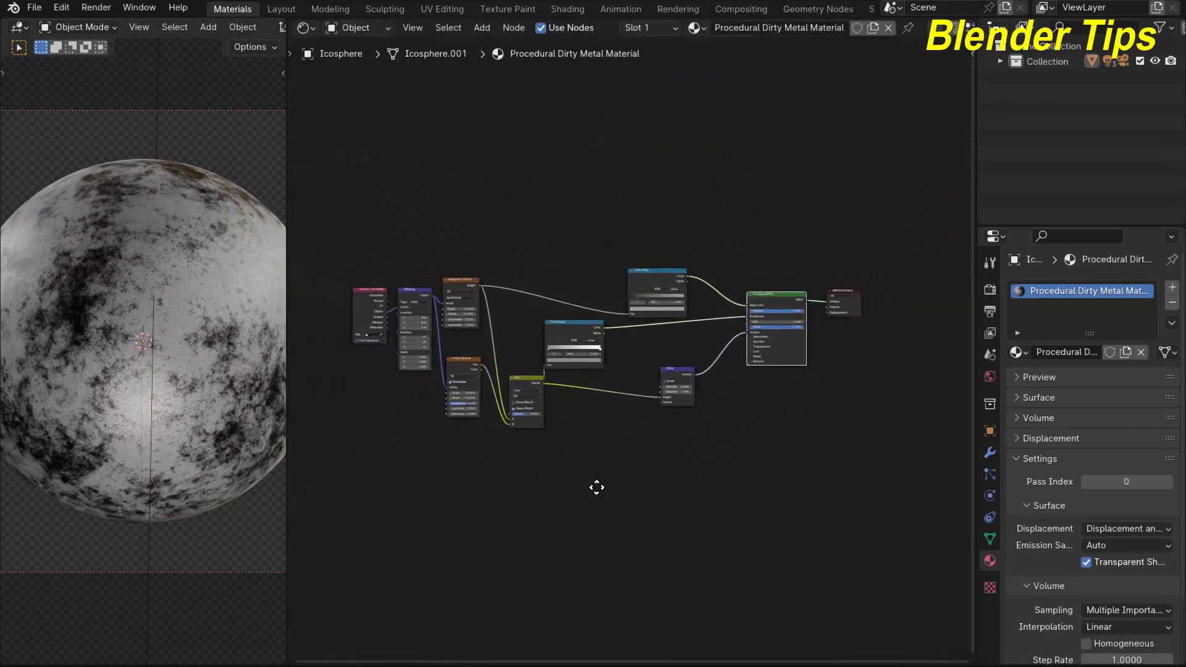
scroll(249, 377, "down", 1)
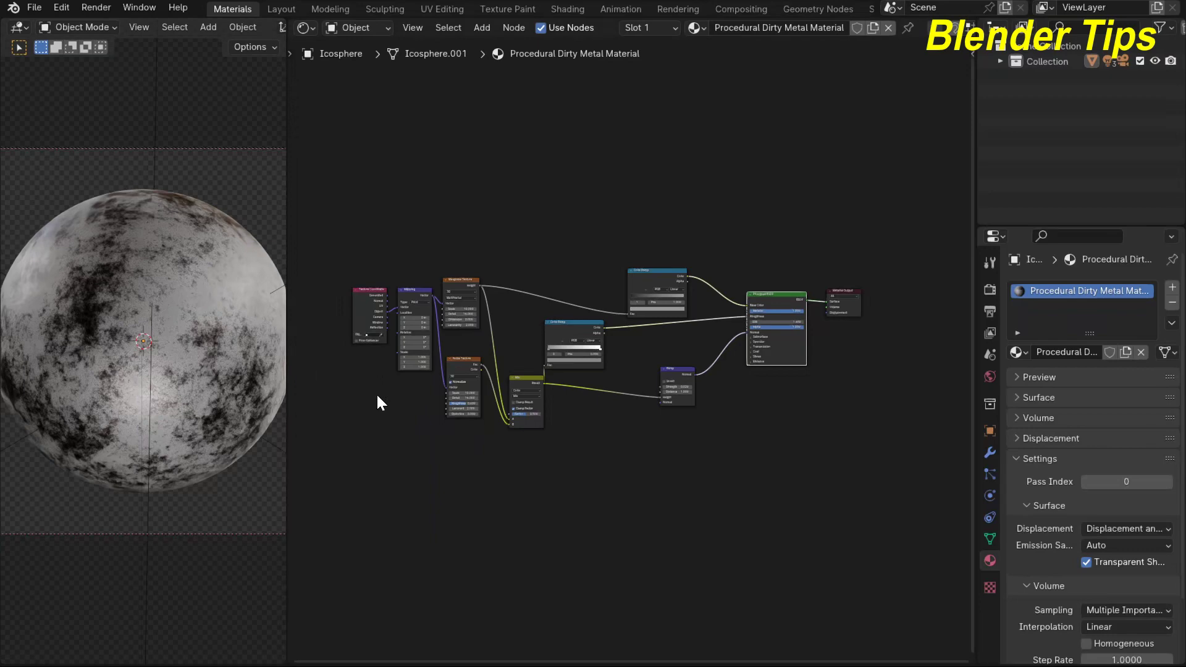
key("F12")
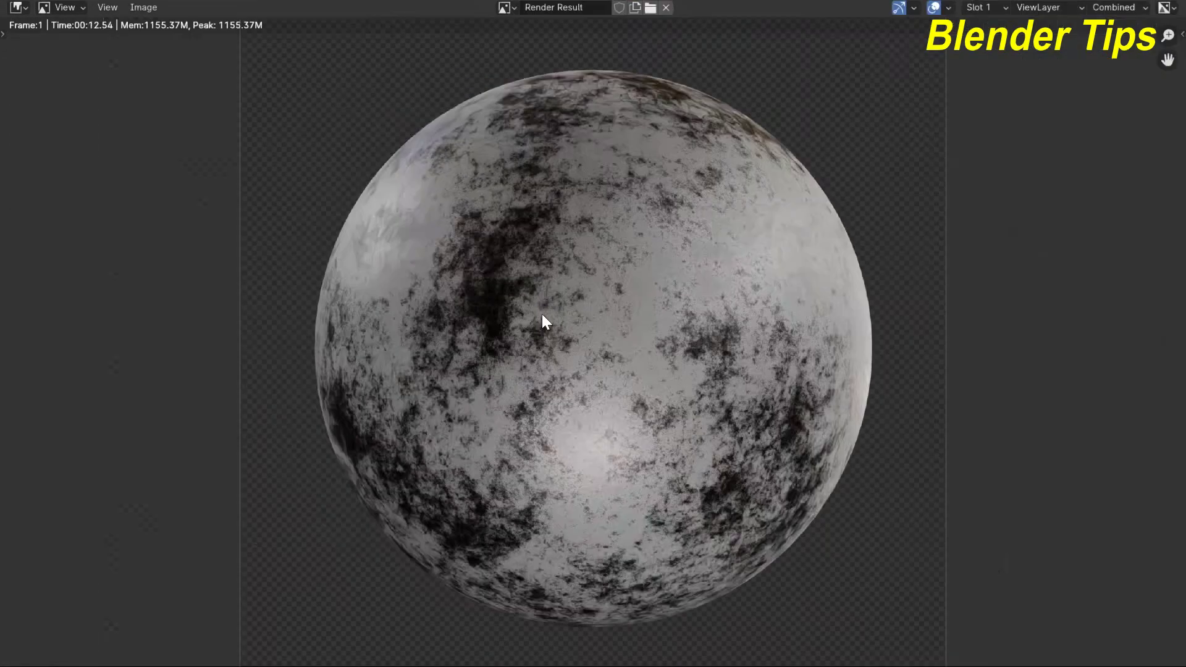
Zoom in and out on the Render Result to inspect the finished dirty metal sphere.
scroll(542, 314, "up", 1)
scroll(542, 314, "down", 1)
scroll(542, 314, "up", 1)
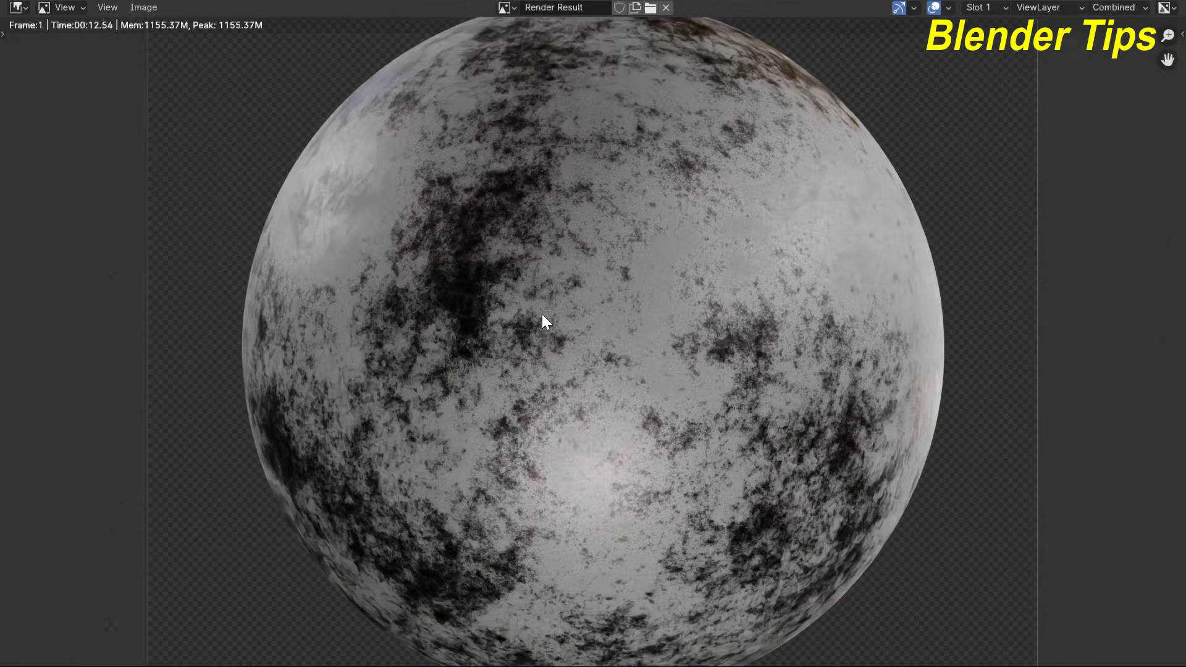
scroll(542, 313, "down", 2)
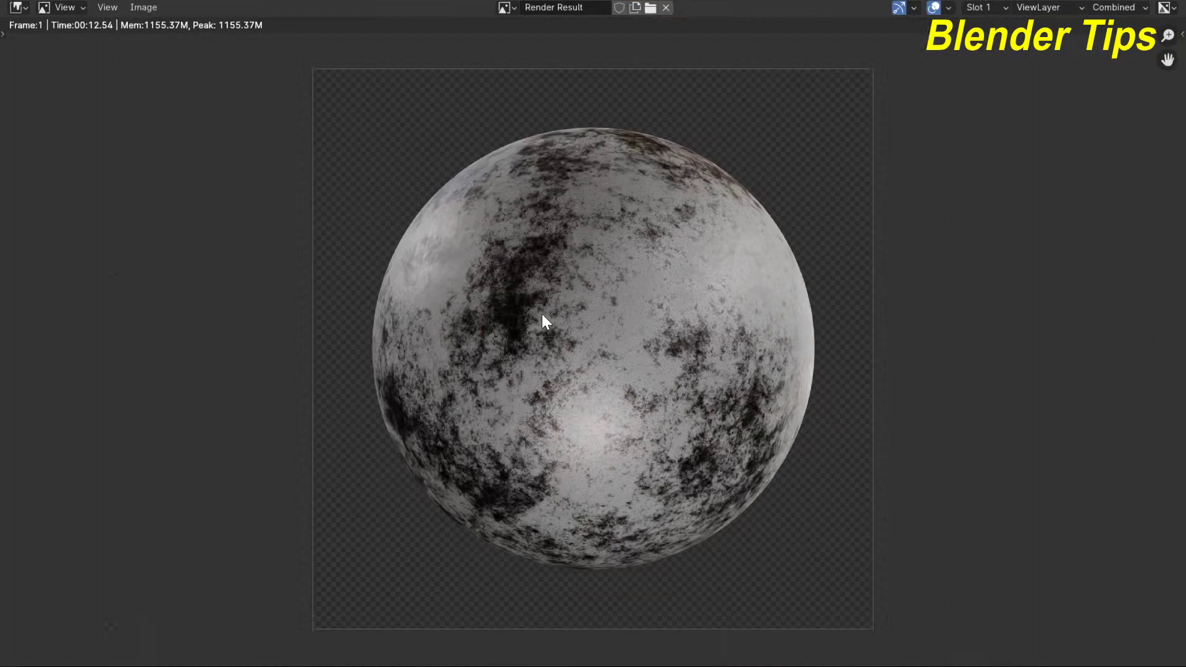